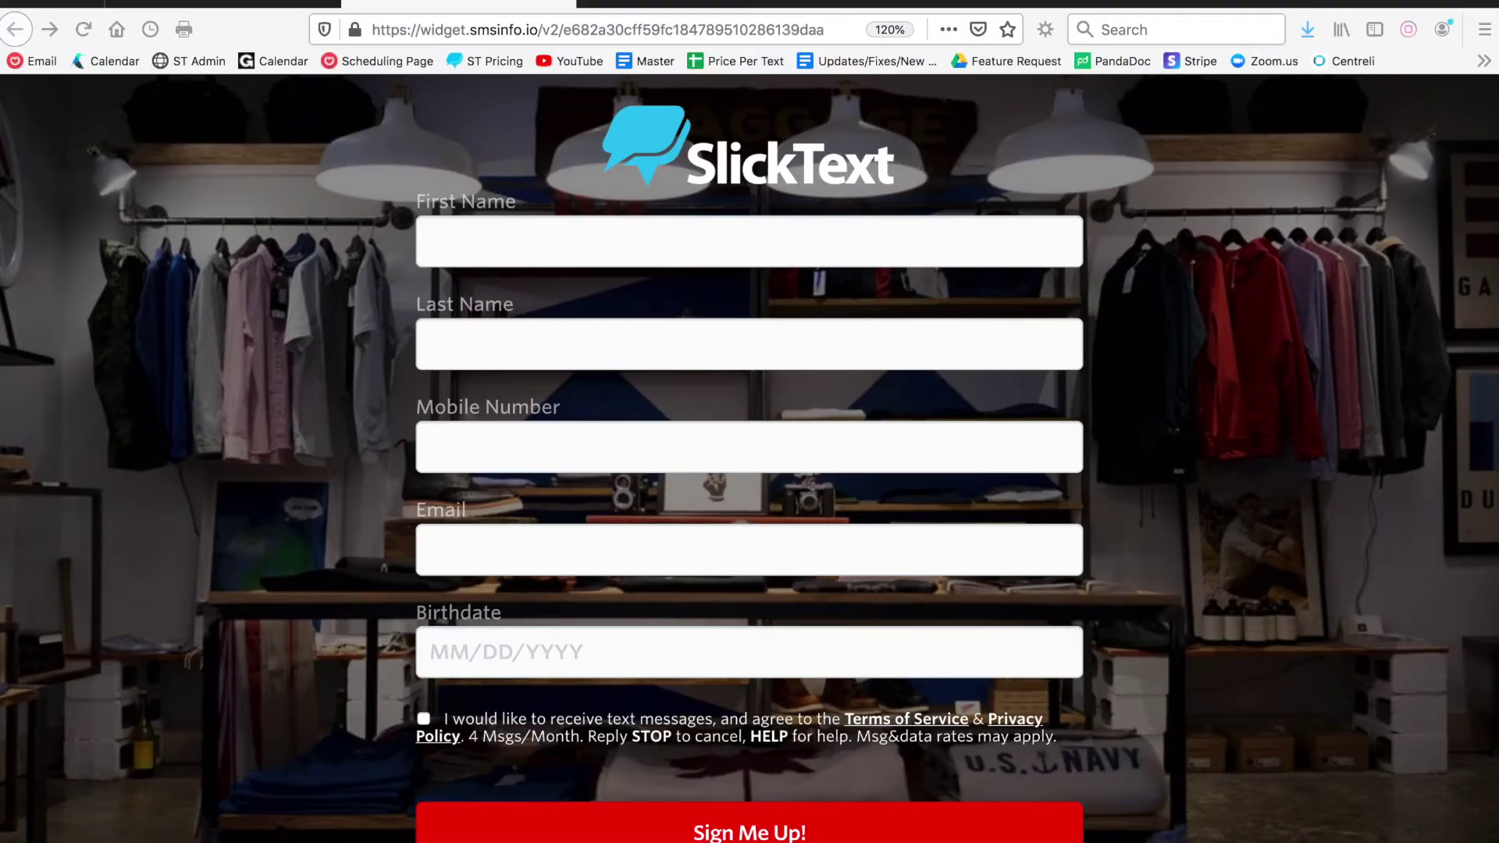
Restore the Firefox window and switch to the SlickText dashboard showing 19,930 active subscribers
key("ctrl+alt+e")
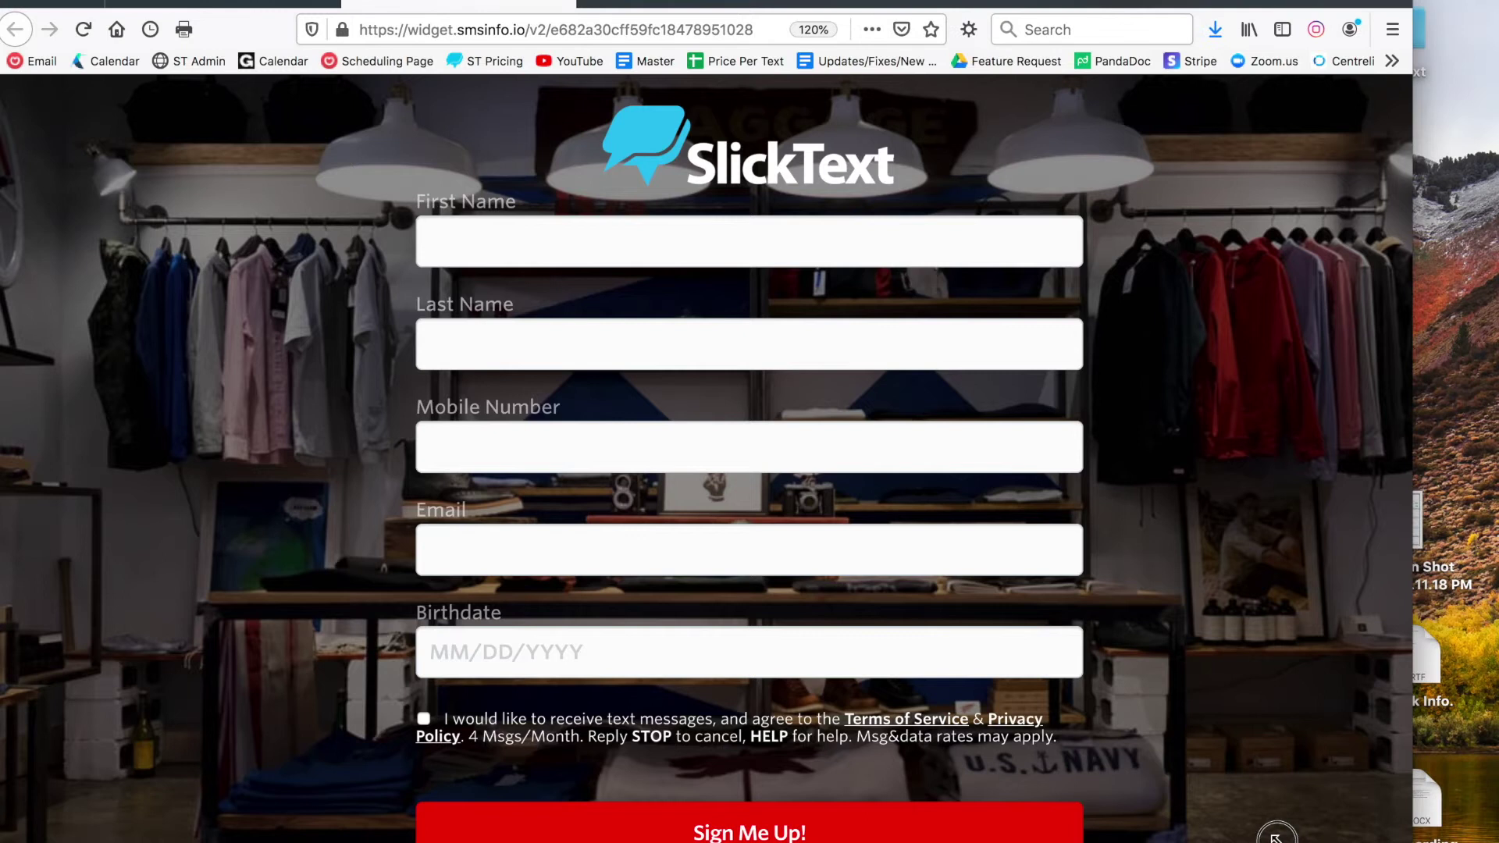
key("ctrl+alt+Return")
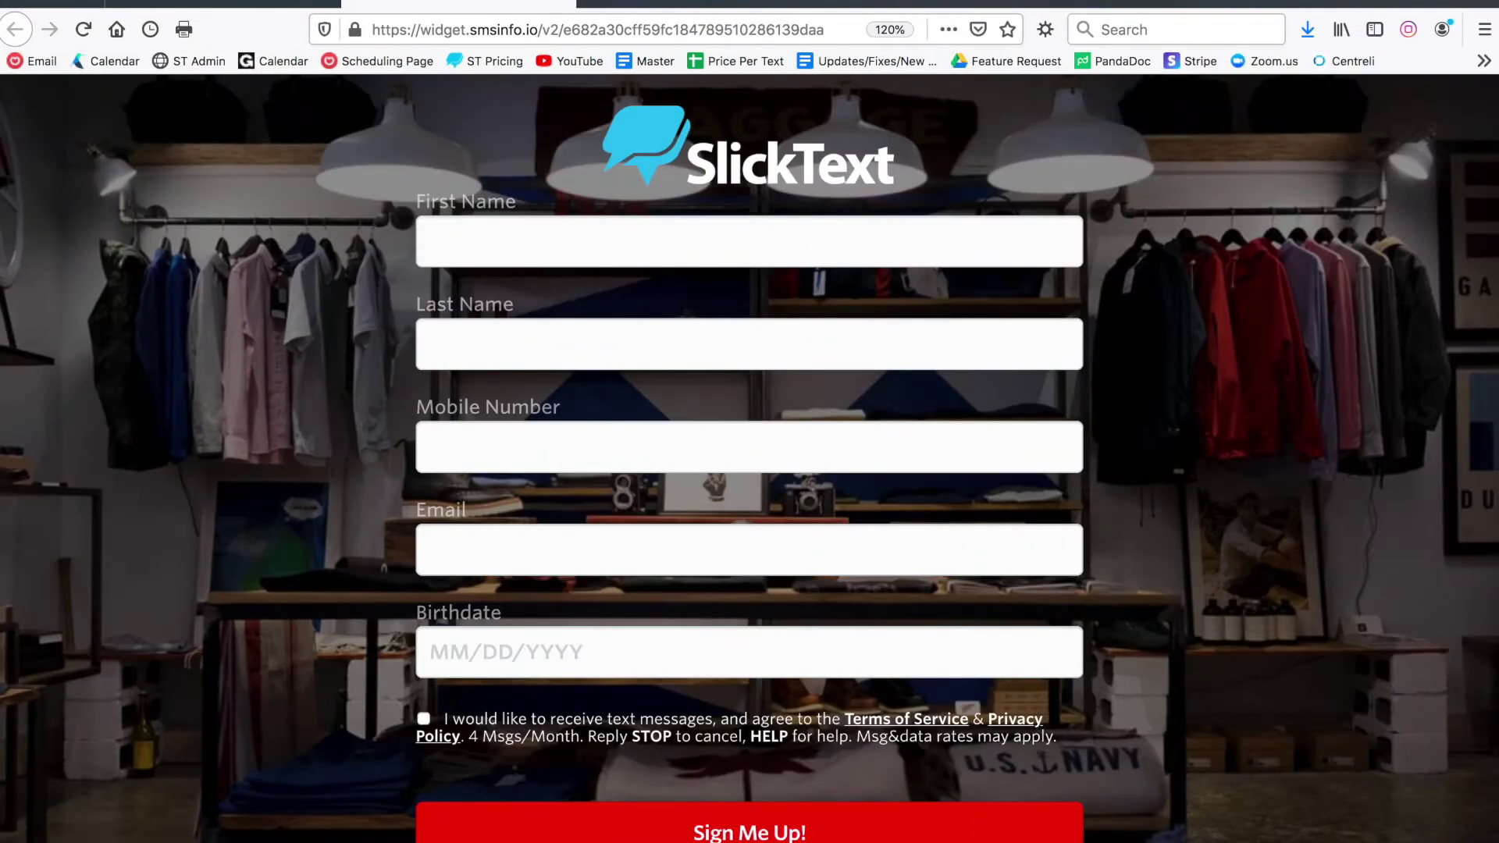
key("ctrl+shift+Tab")
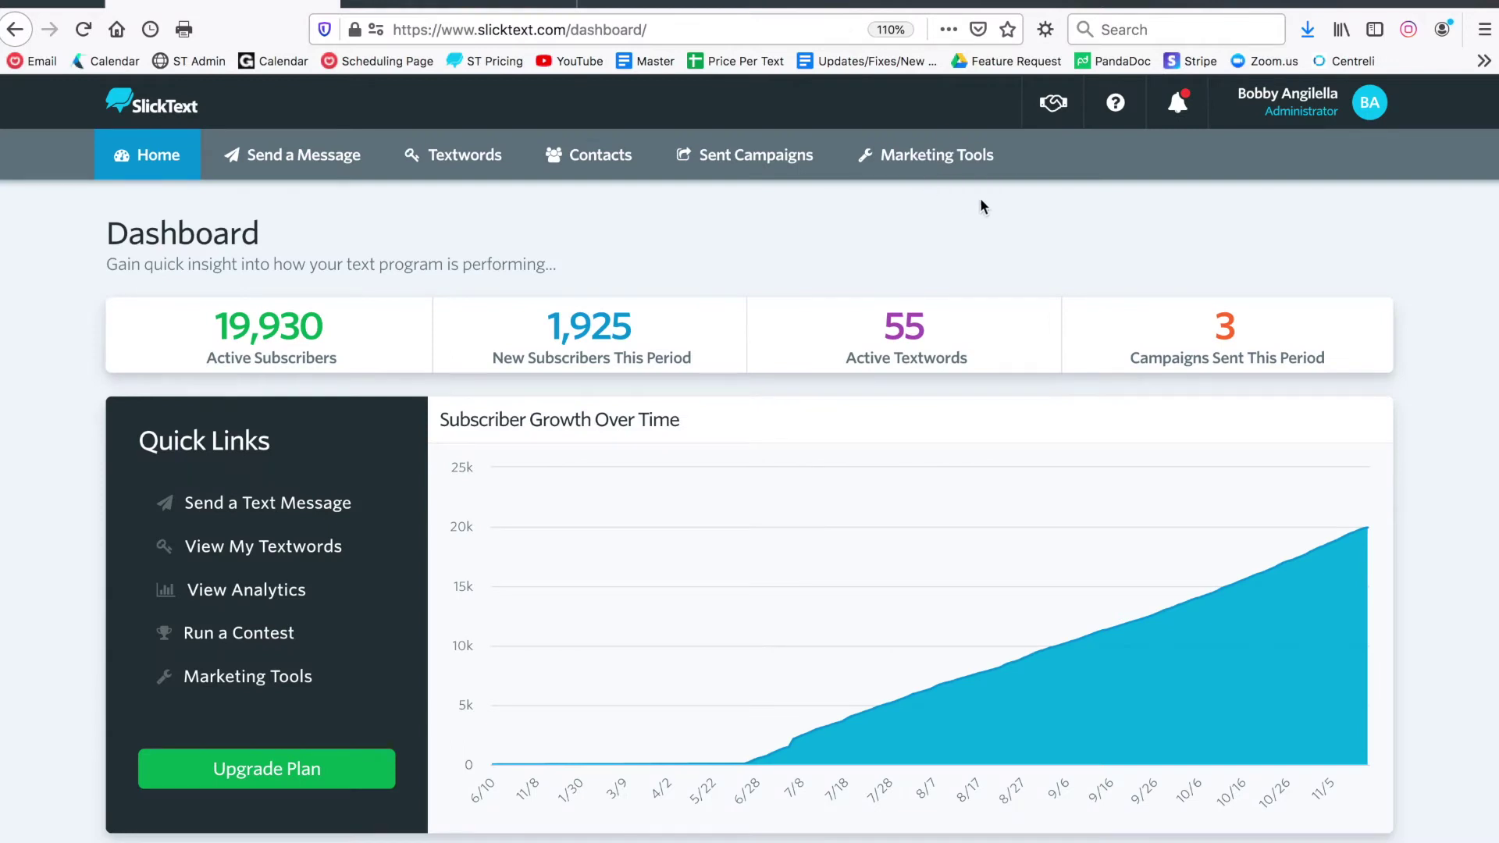
Go from Marketing Tools to Manage Web Forms and begin a new opt-in web form
left_click(882, 156)
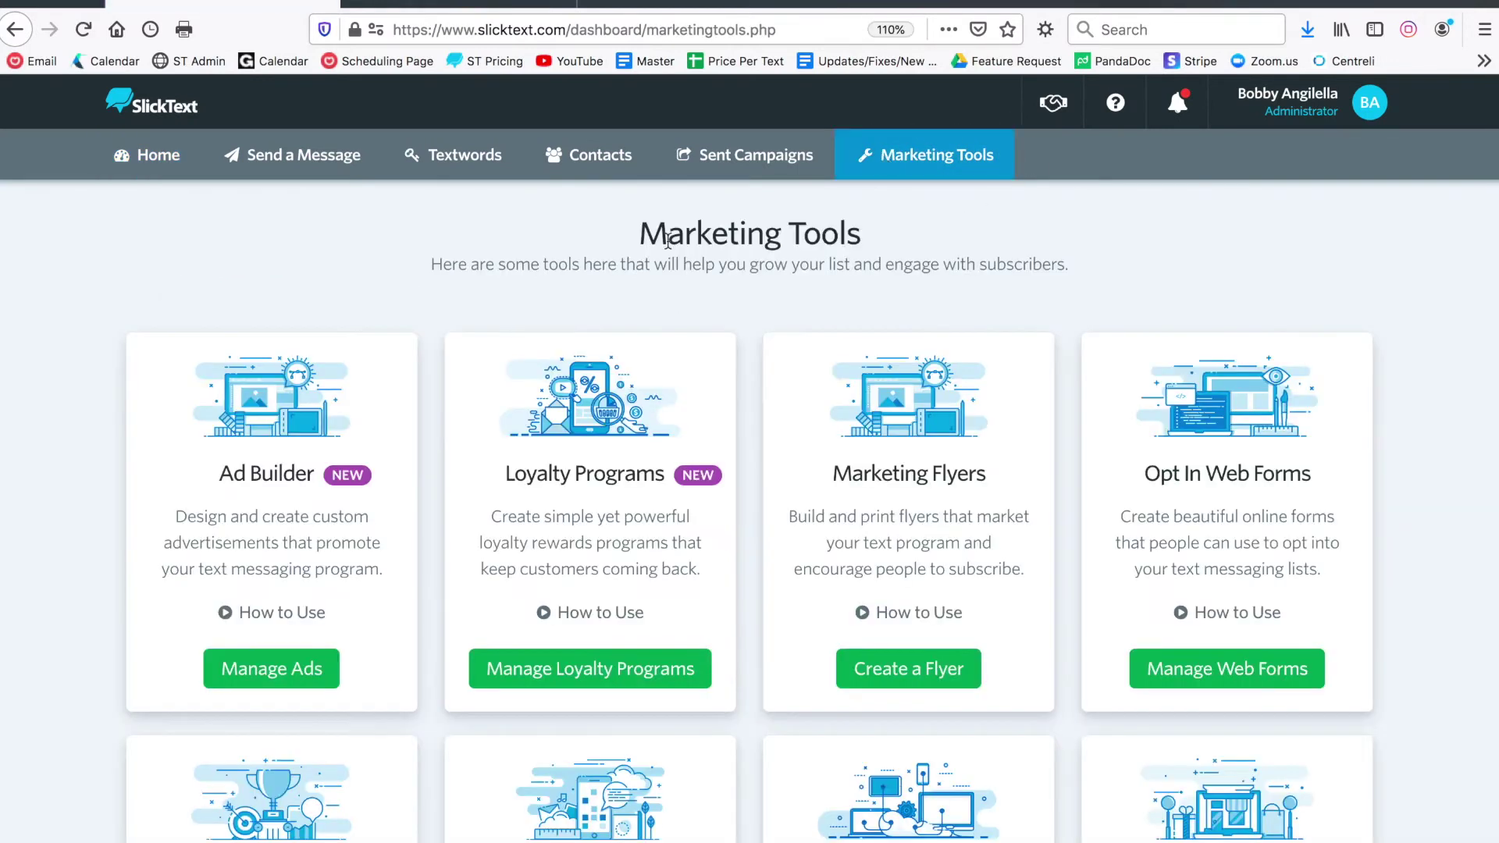
scroll(673, 219, "down", 3)
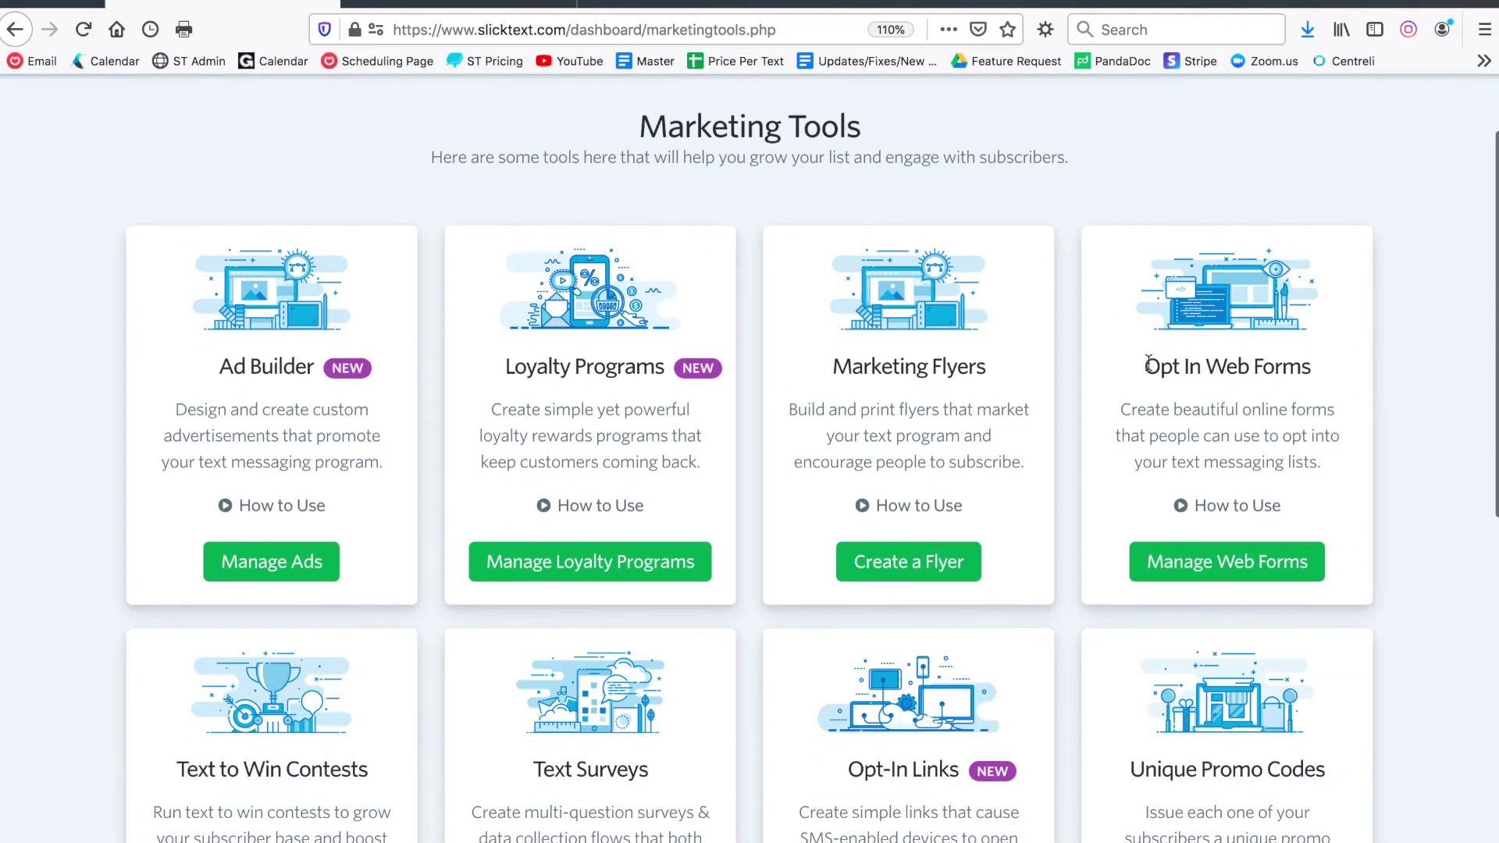
left_click_drag(1145, 364, 1317, 379)
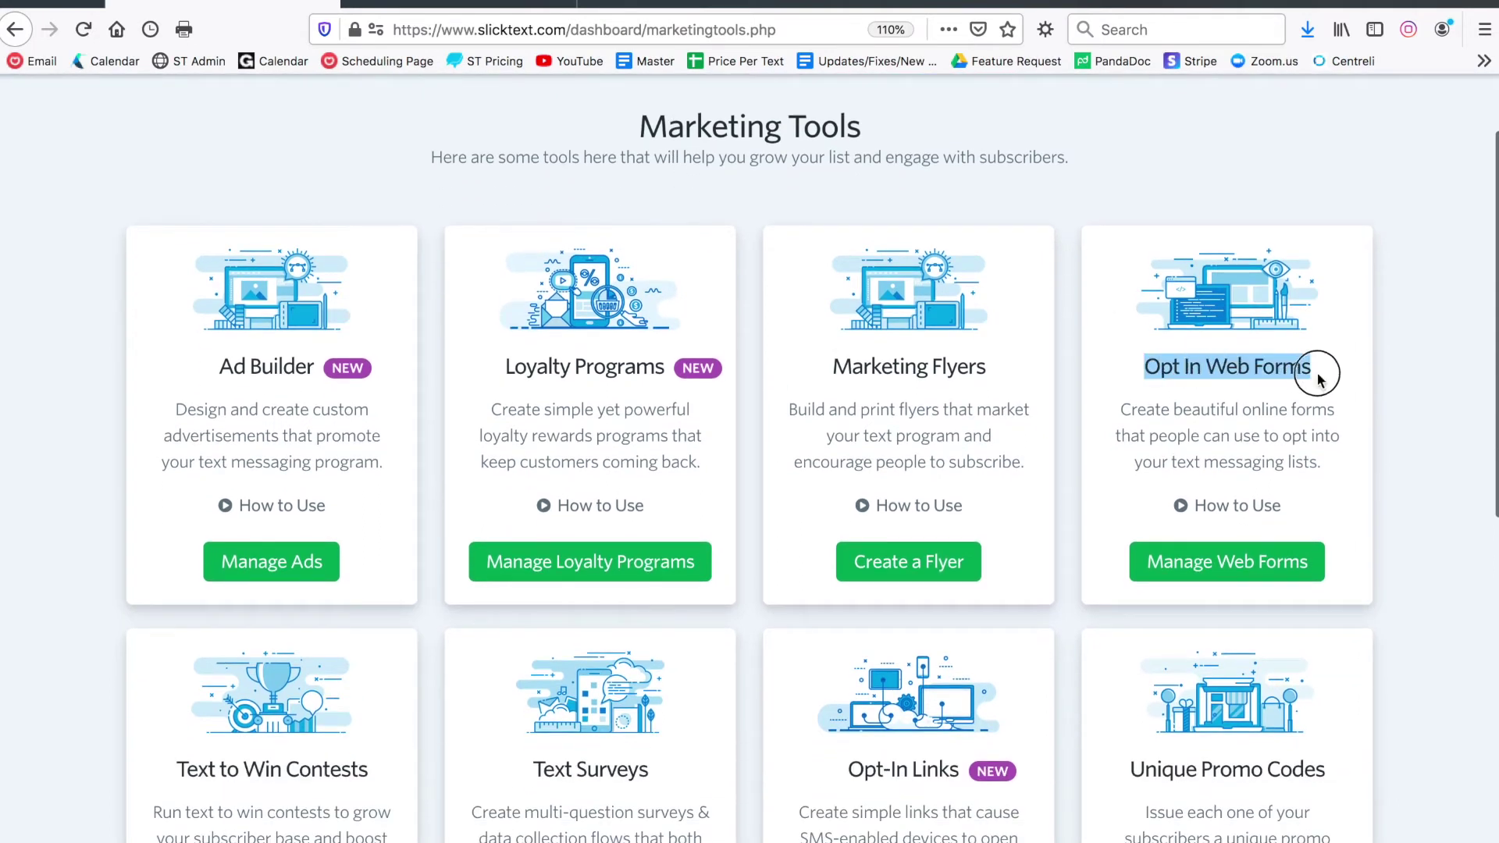
left_click(1244, 562)
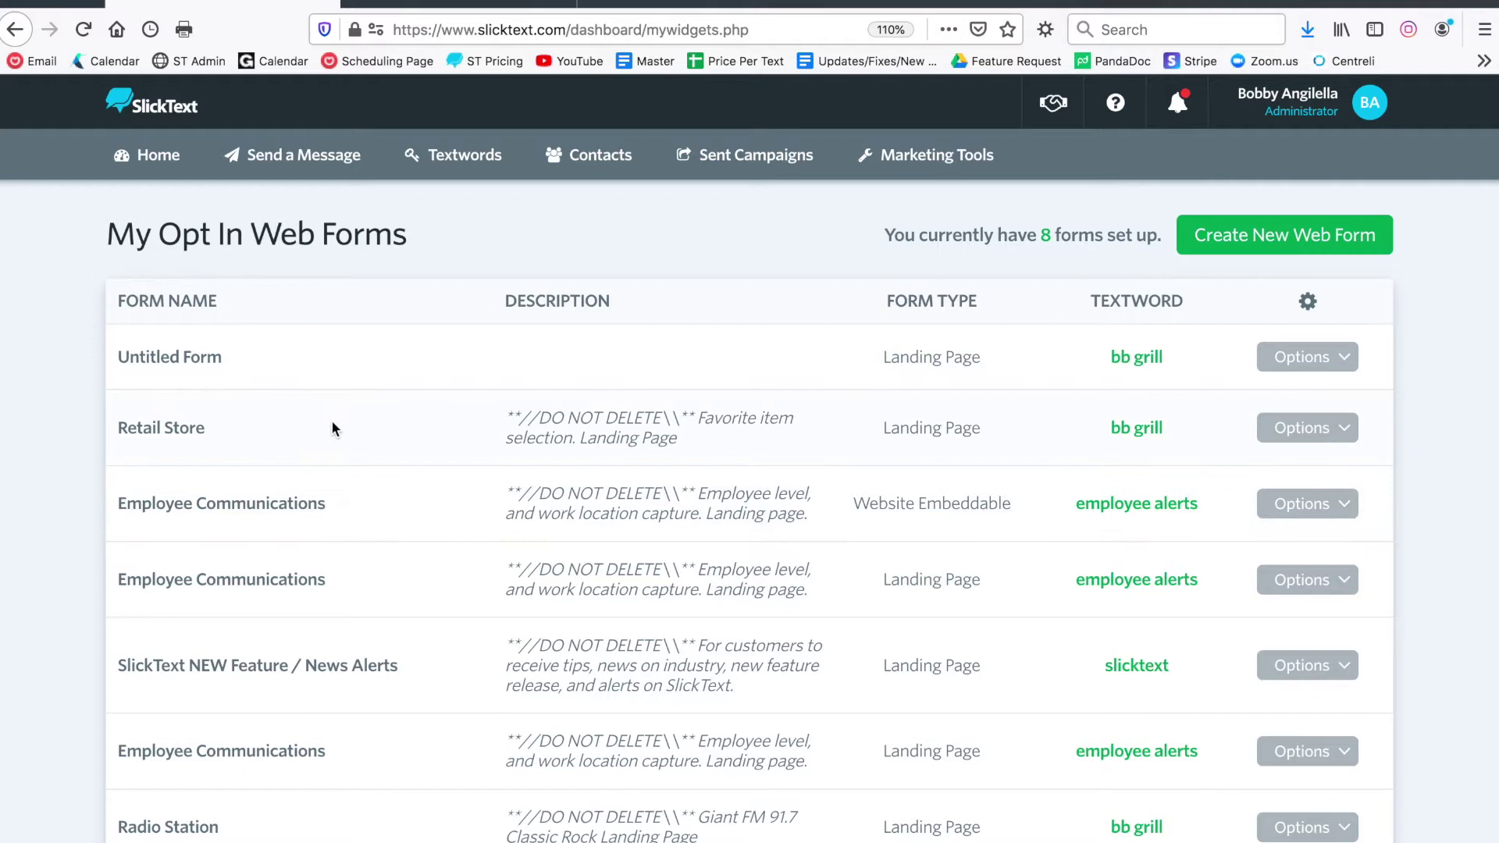
scroll(328, 424, "down", 3)
scroll(332, 426, "up", 3)
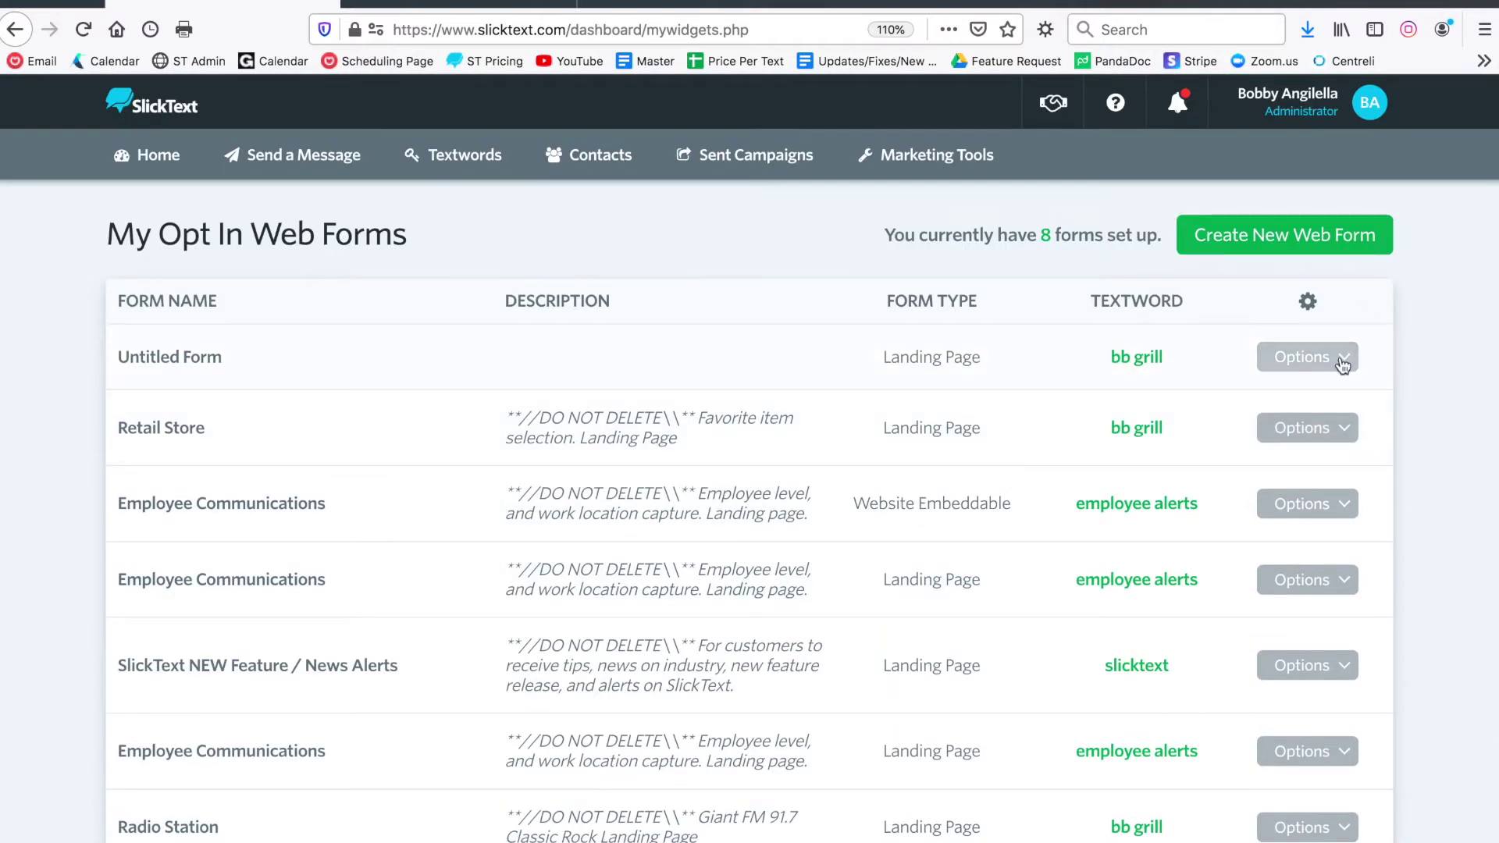
left_click(1247, 244)
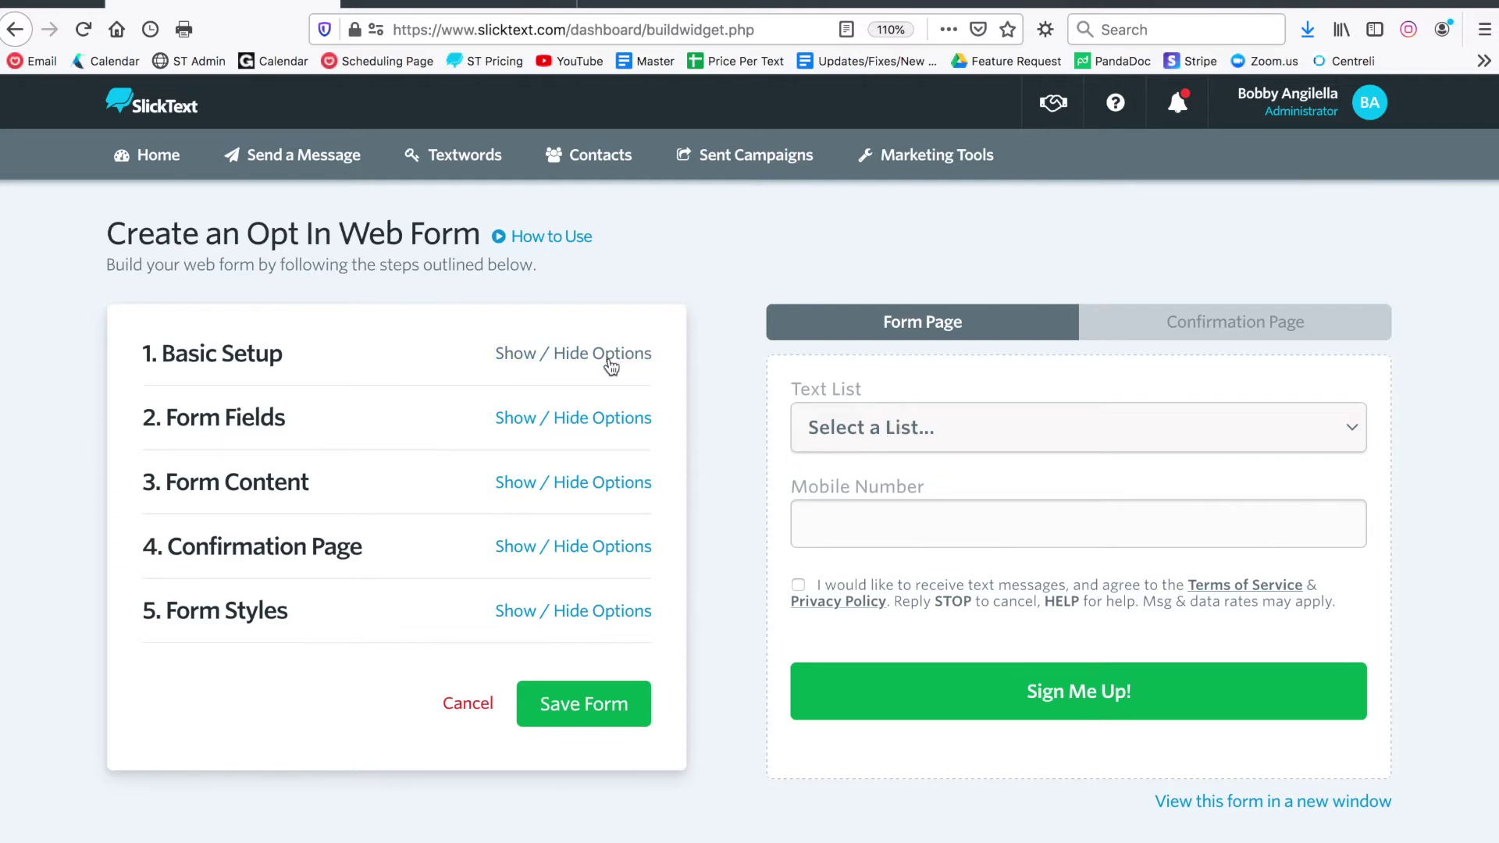
Expand Basic Setup and name the form 'Signup Landing Page'
left_click(610, 362)
scroll(260, 434, "down", 2)
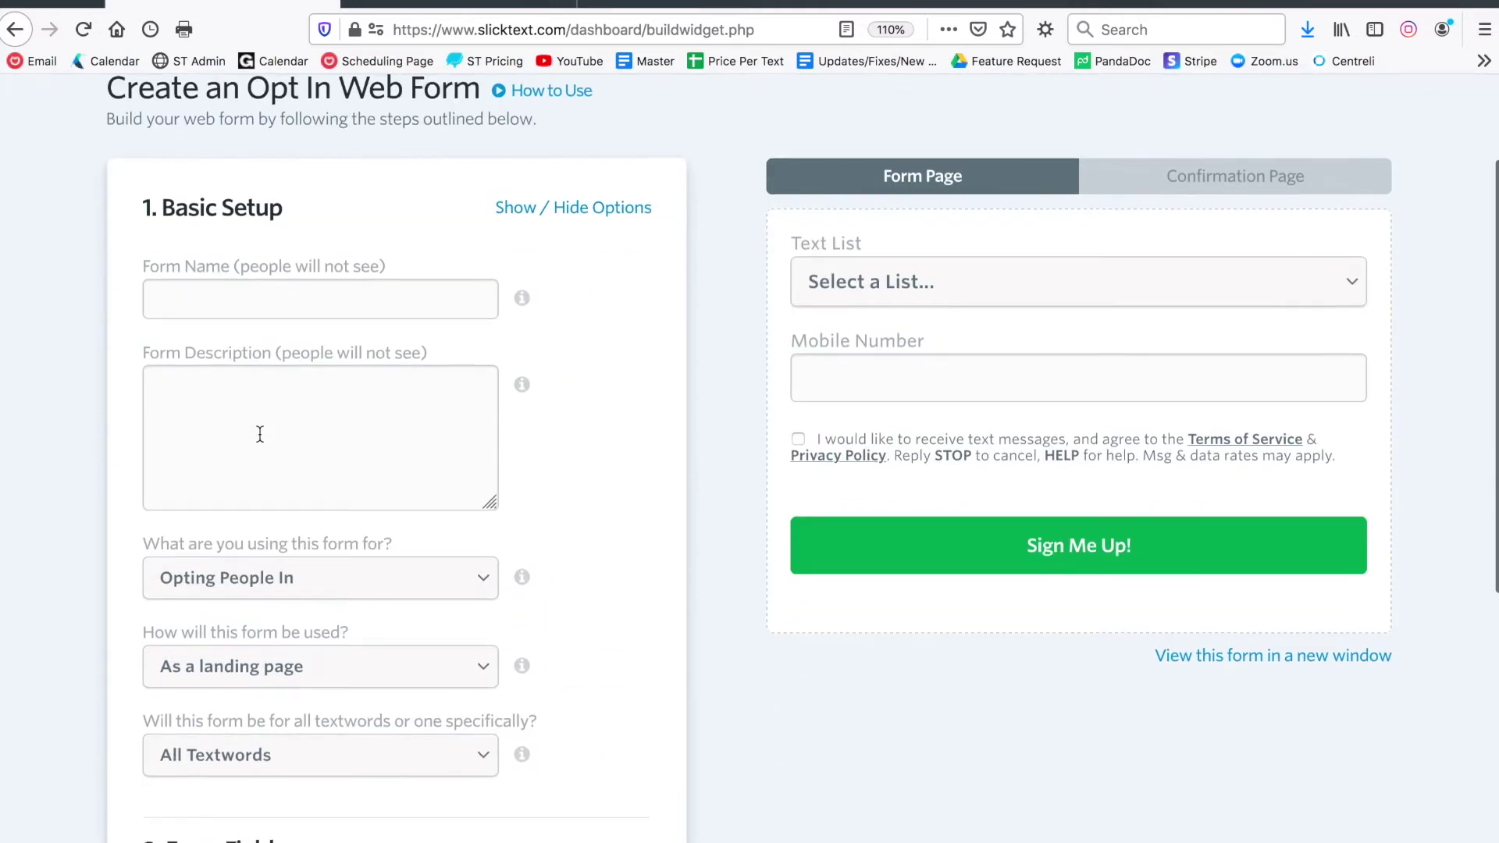
left_click(288, 306)
type("Signup Landing Page")
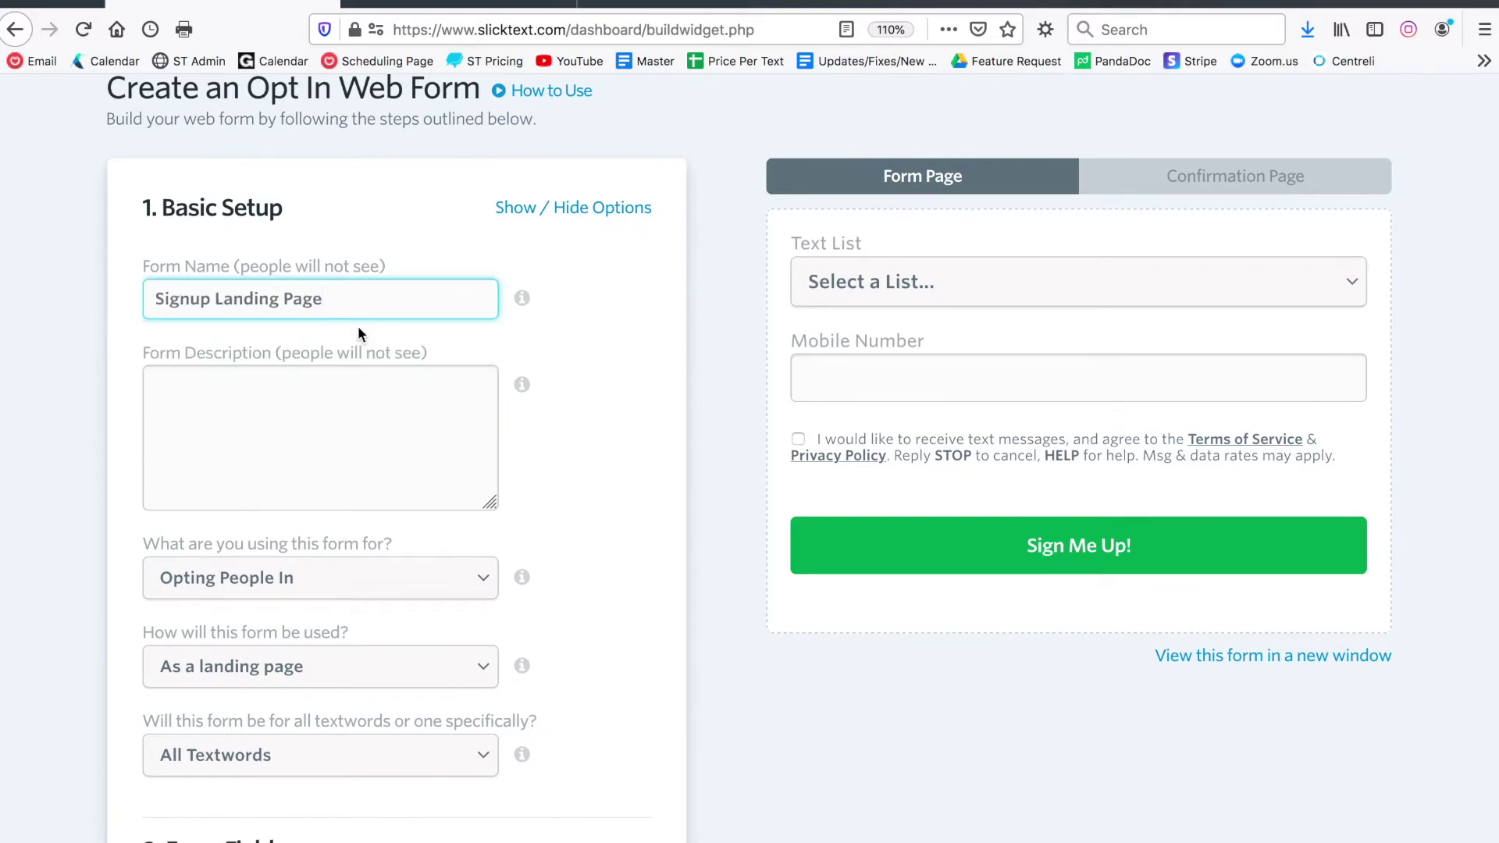
scroll(587, 367, "down", 2)
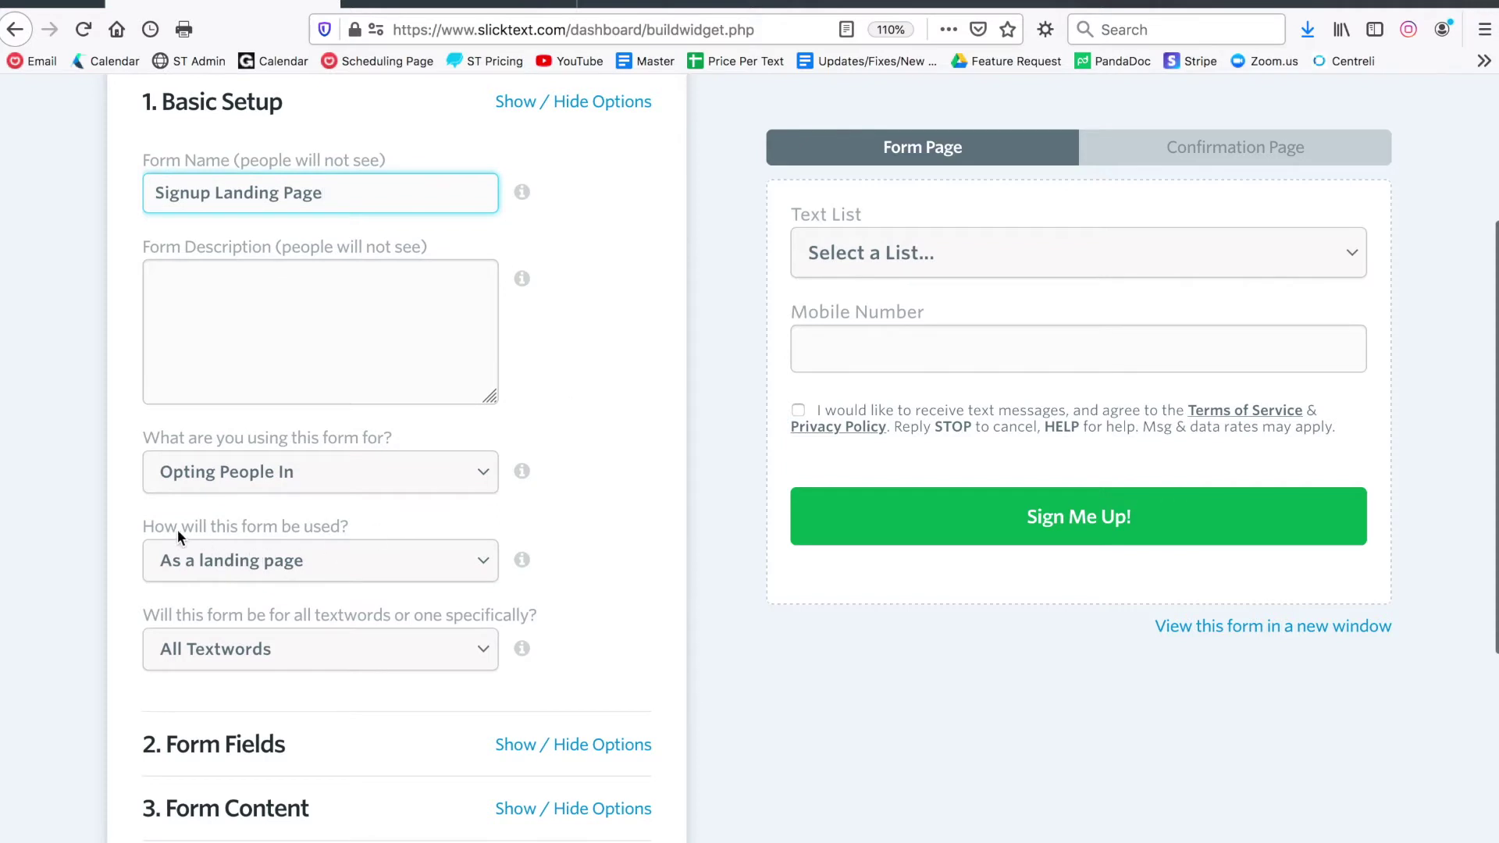
Keep the form as a landing page and describe it as for new subscribers that click from facebook
left_click_drag(165, 534, 304, 531)
left_click(311, 555)
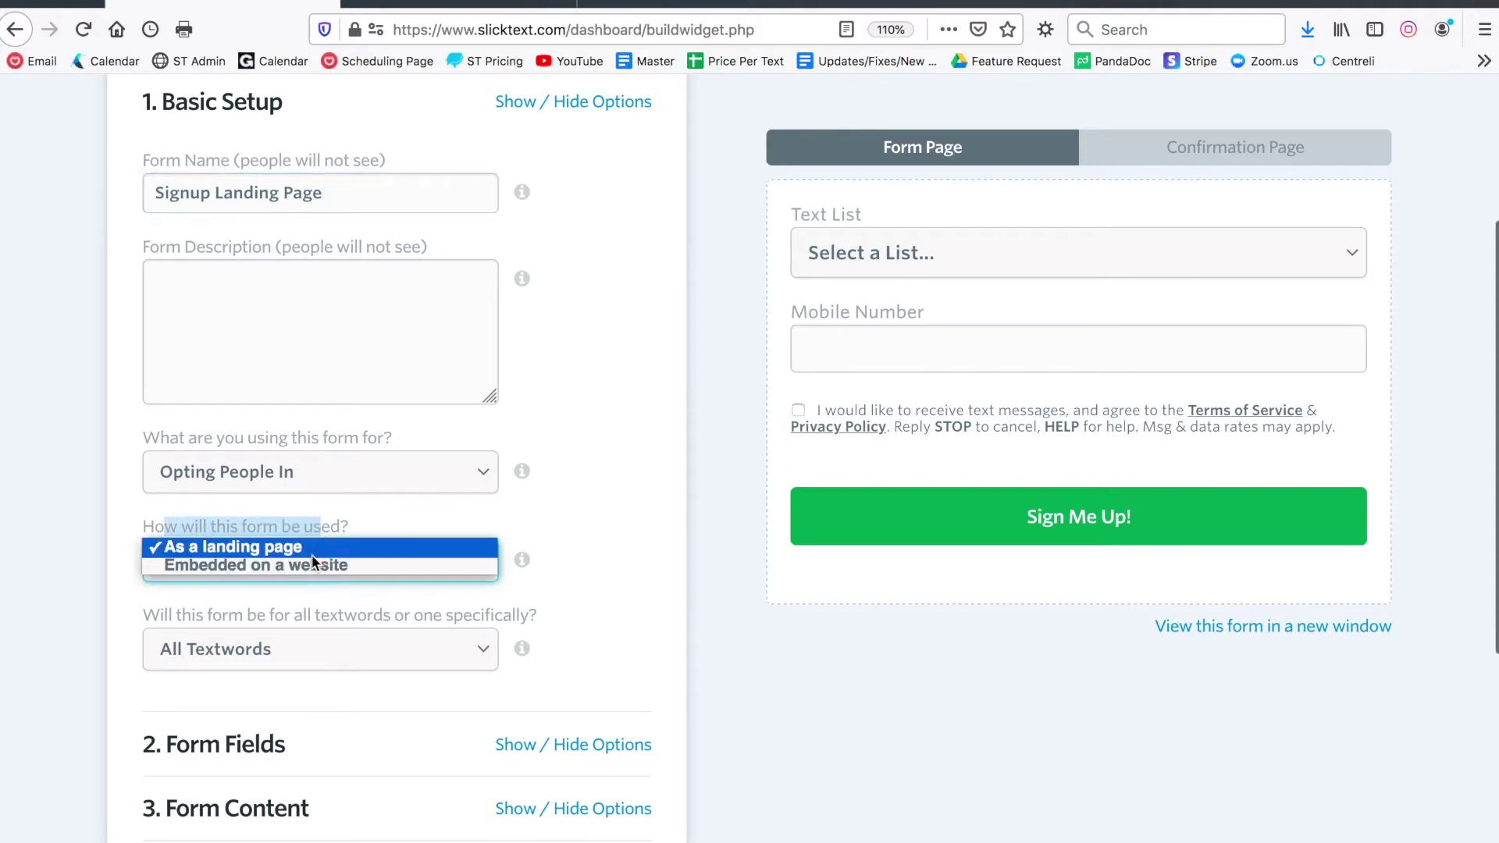
left_click(309, 571)
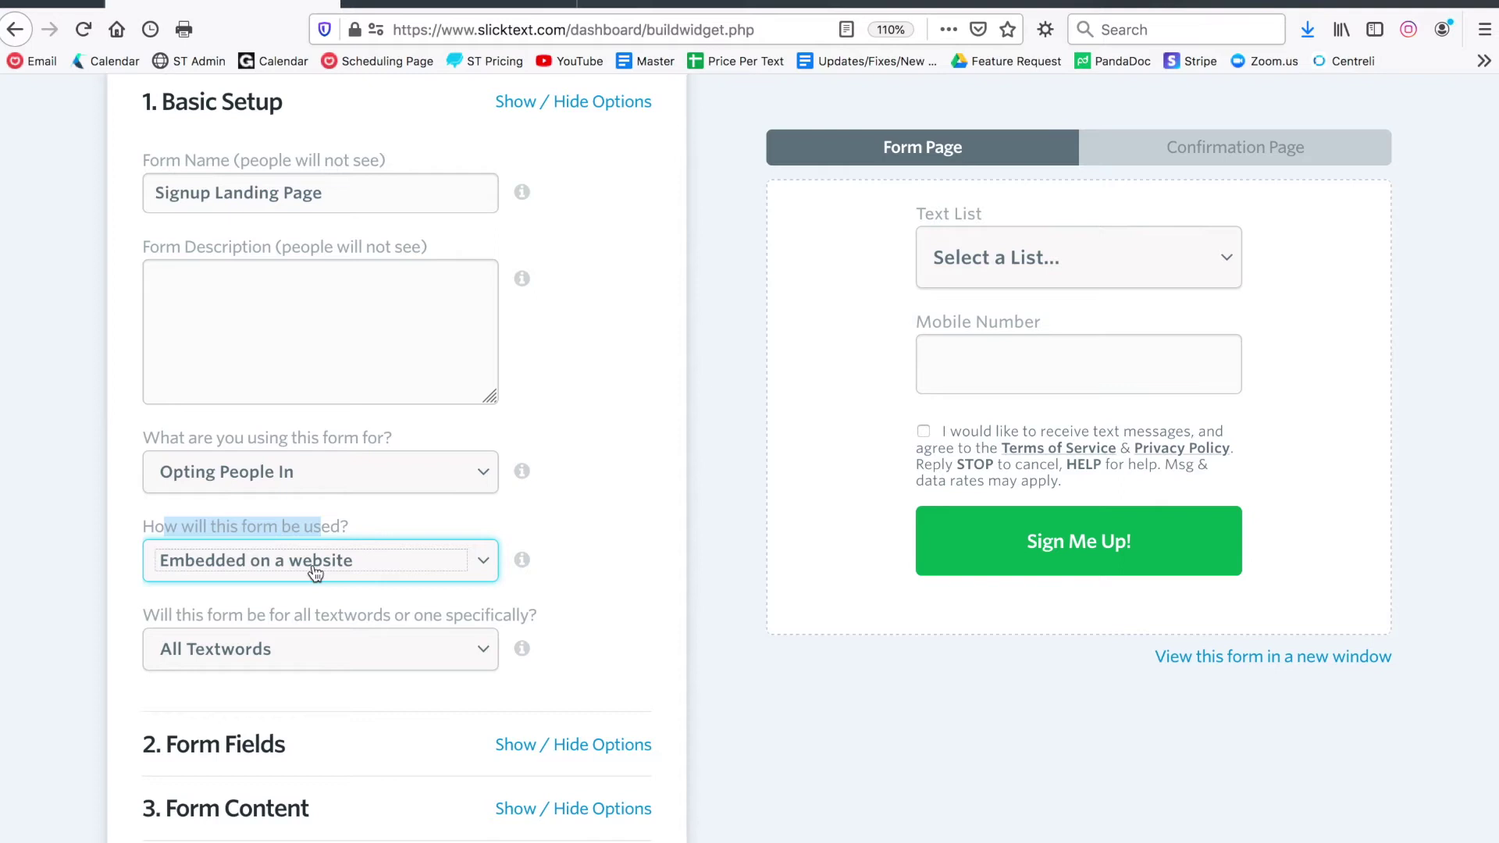
left_click(315, 573)
left_click(308, 530)
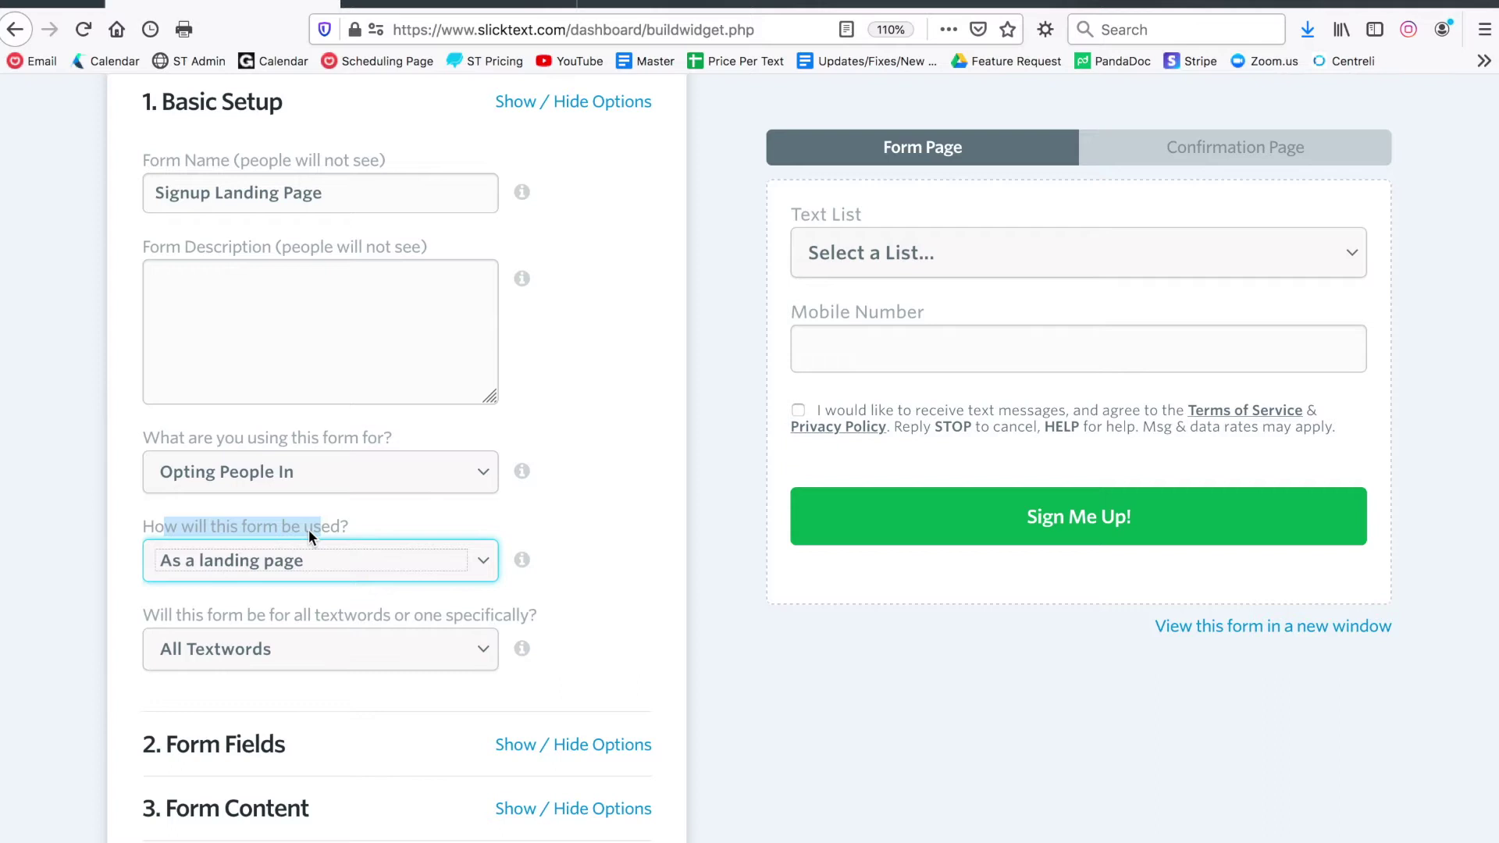
left_click(335, 328)
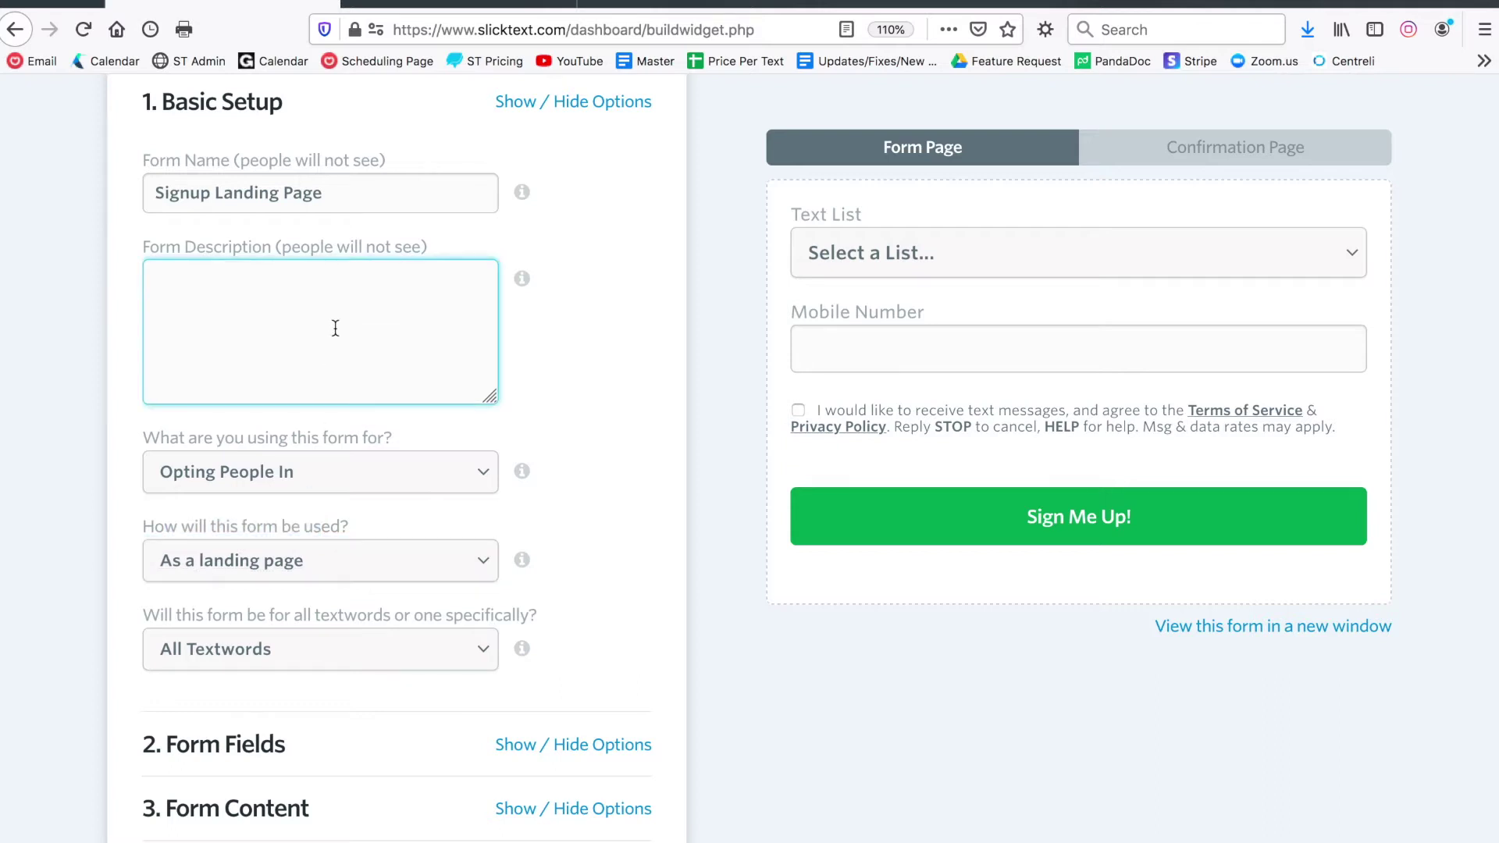
type("For new subscribers that click from facebook.")
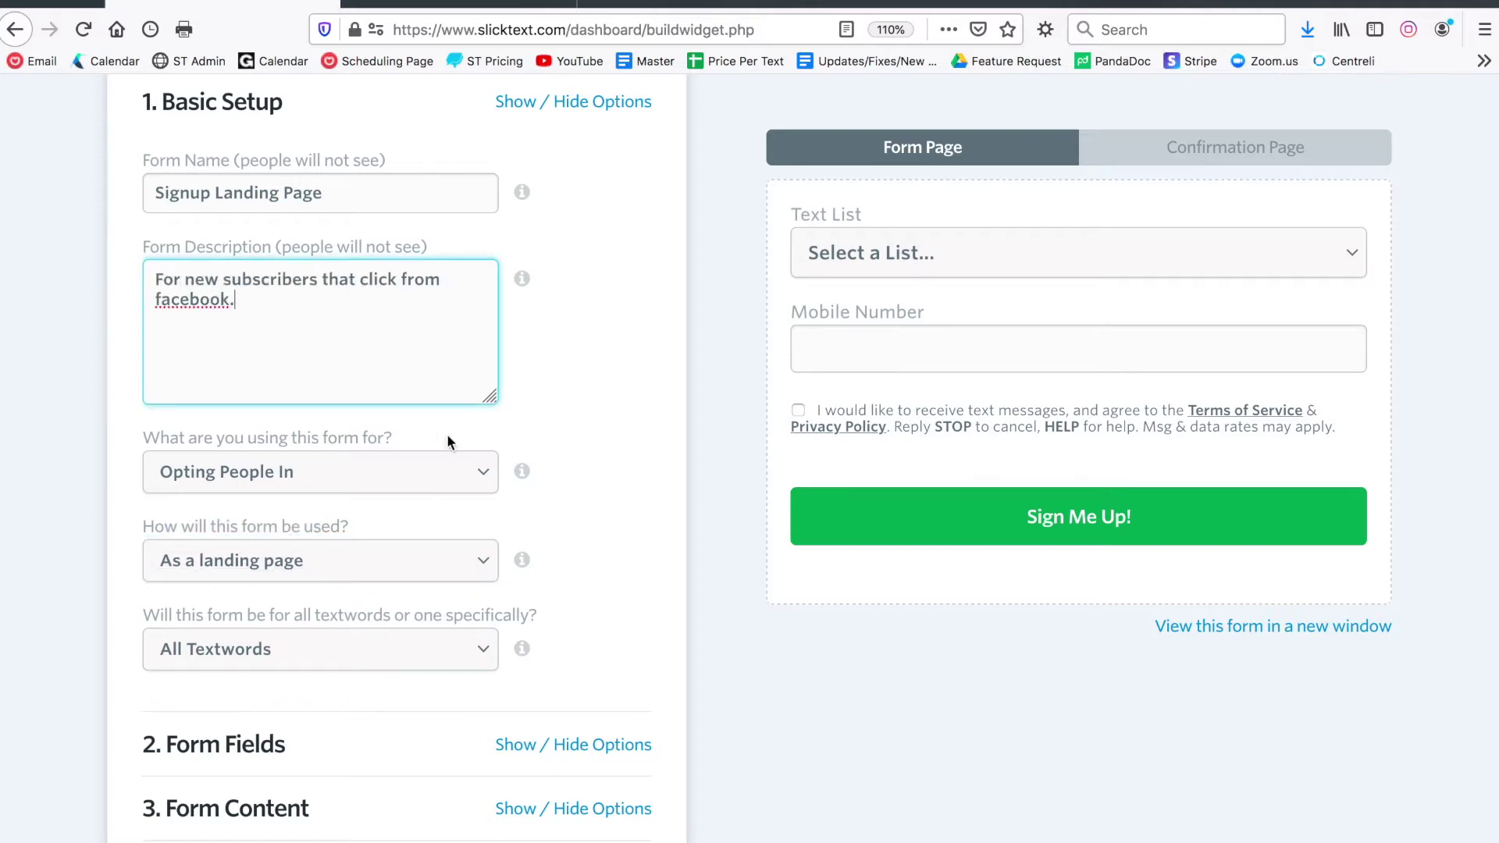
left_click(446, 448)
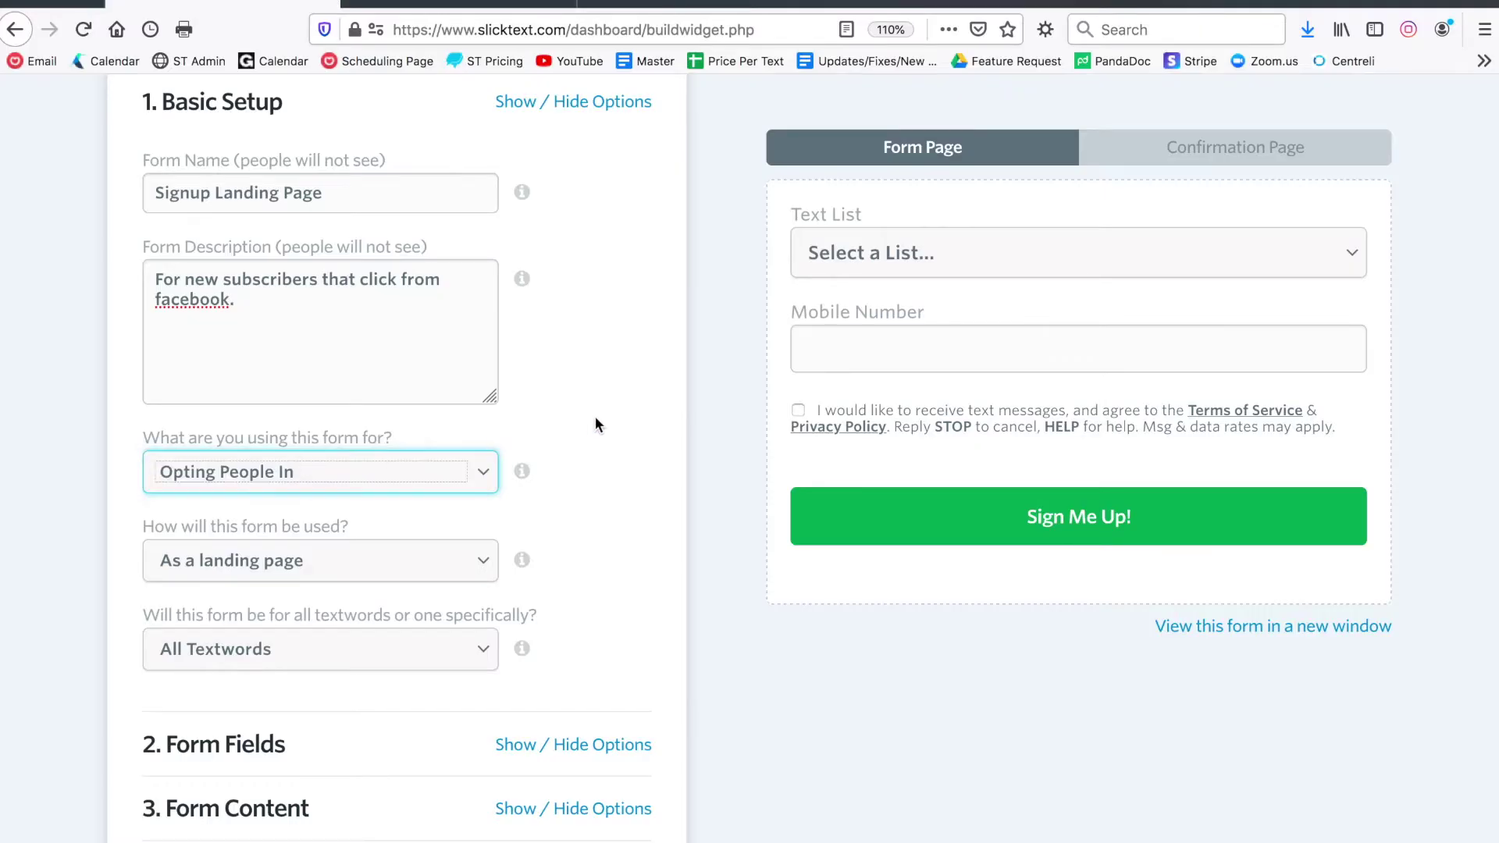
Keep the form as a landing page and review the textword scope and text list options
left_click(595, 419)
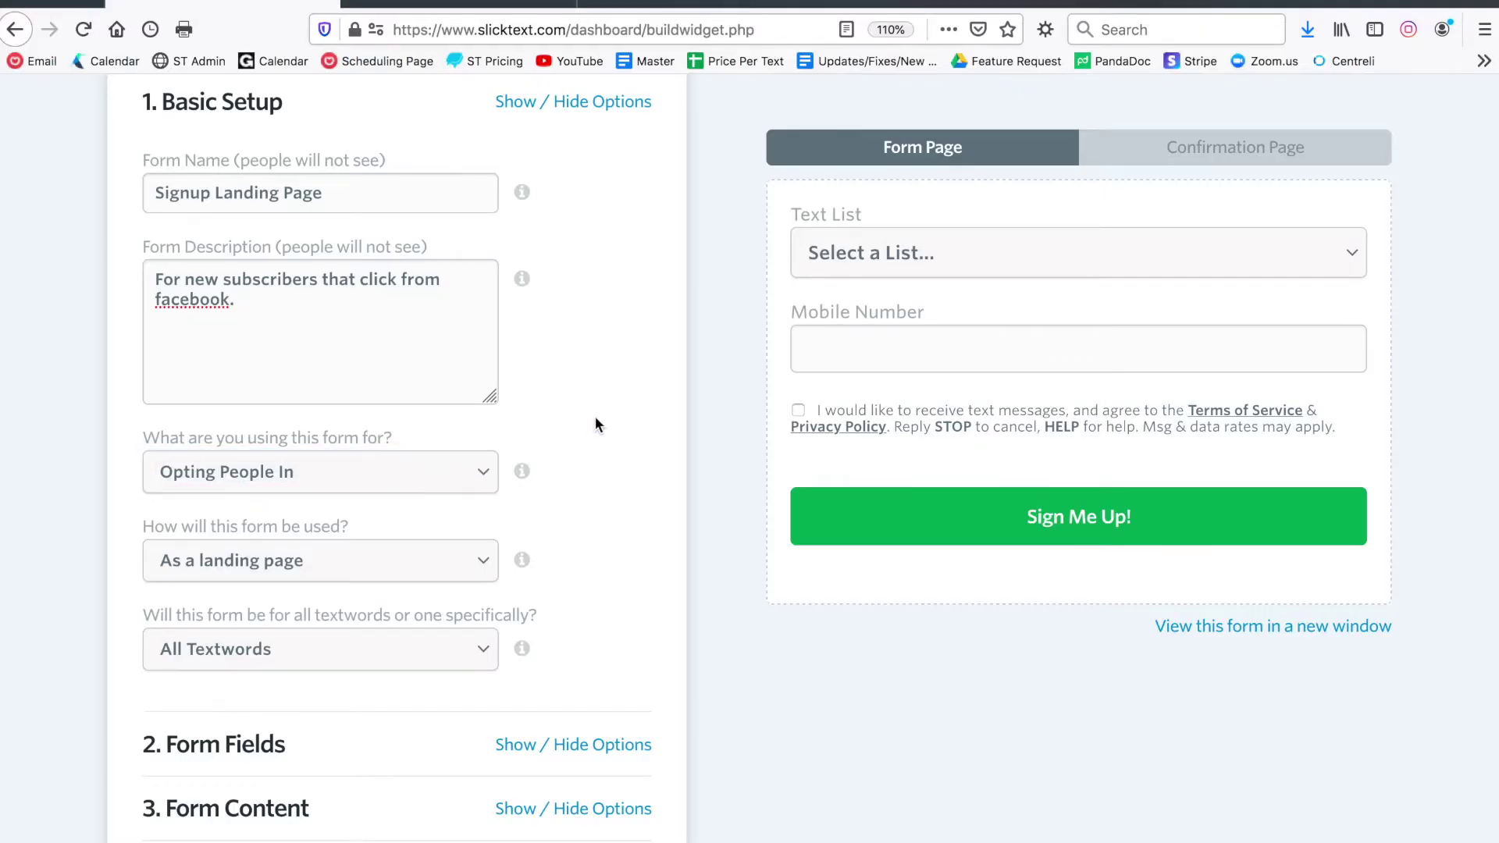
scroll(352, 370, "down", 3)
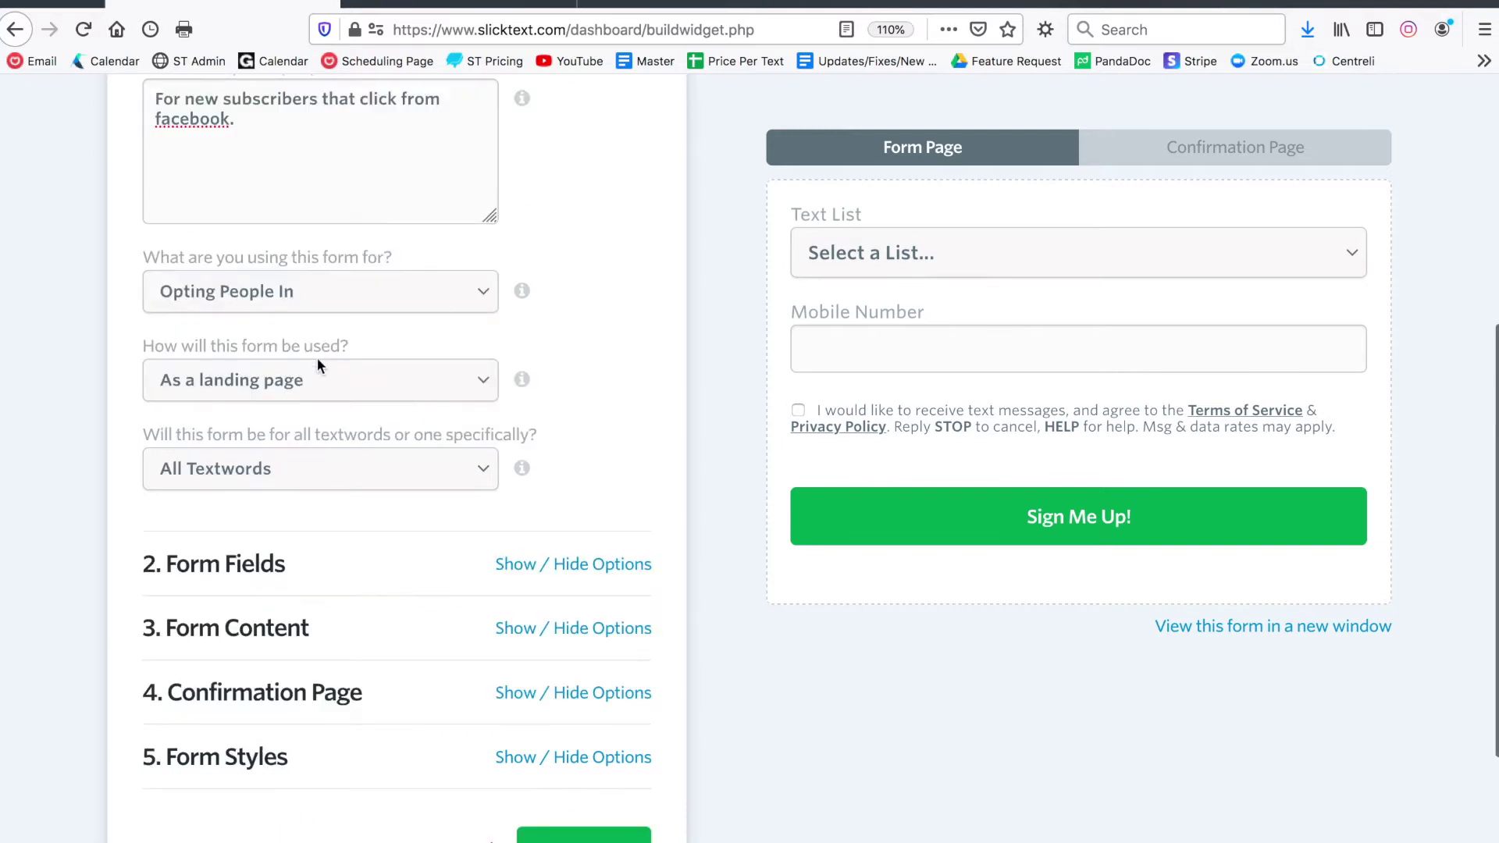
left_click(317, 367)
left_click(351, 371)
left_click(384, 468)
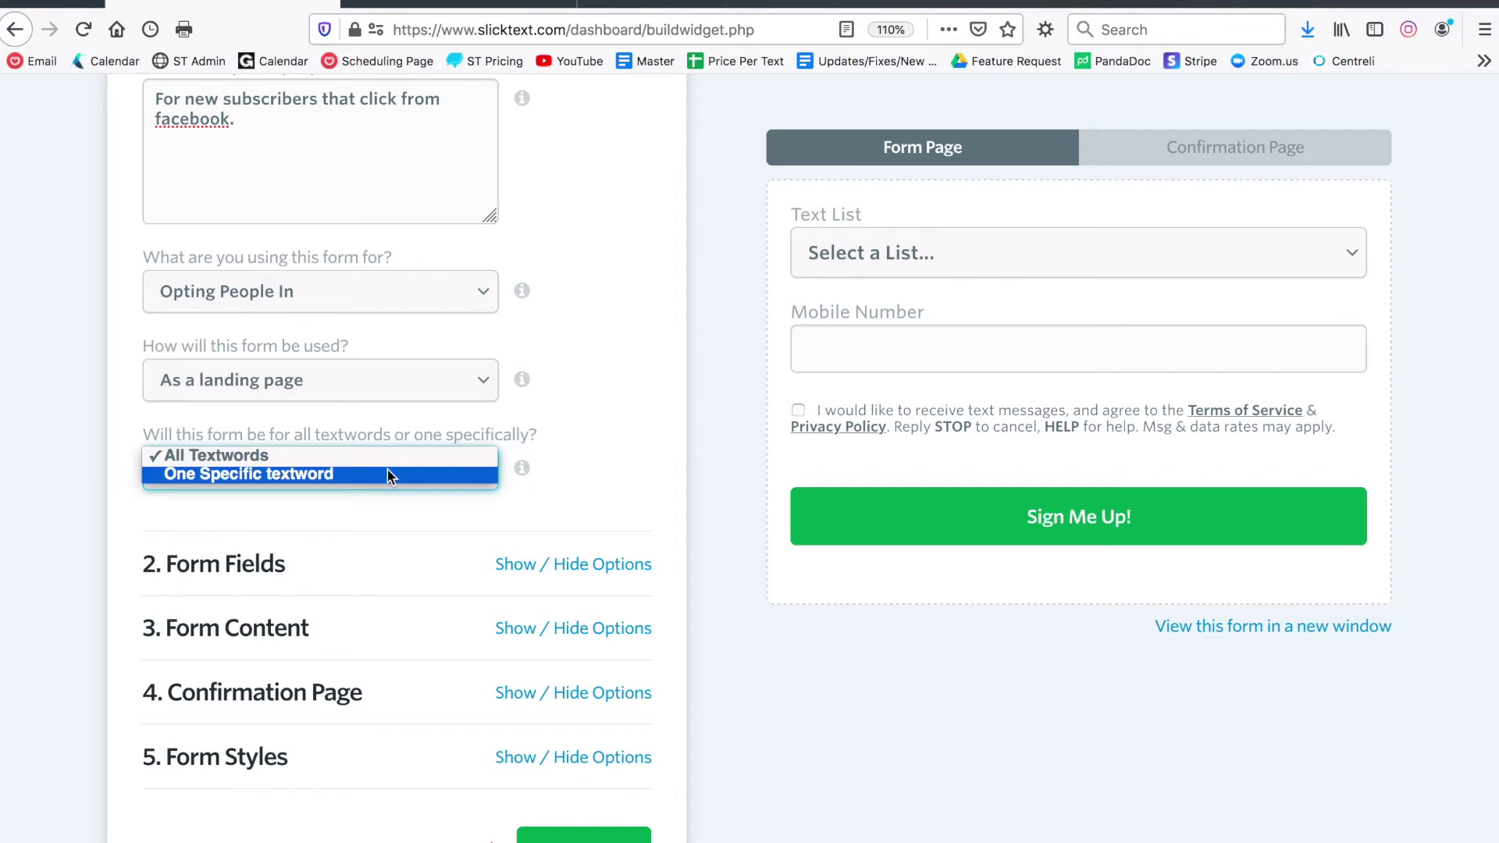
left_click(377, 457)
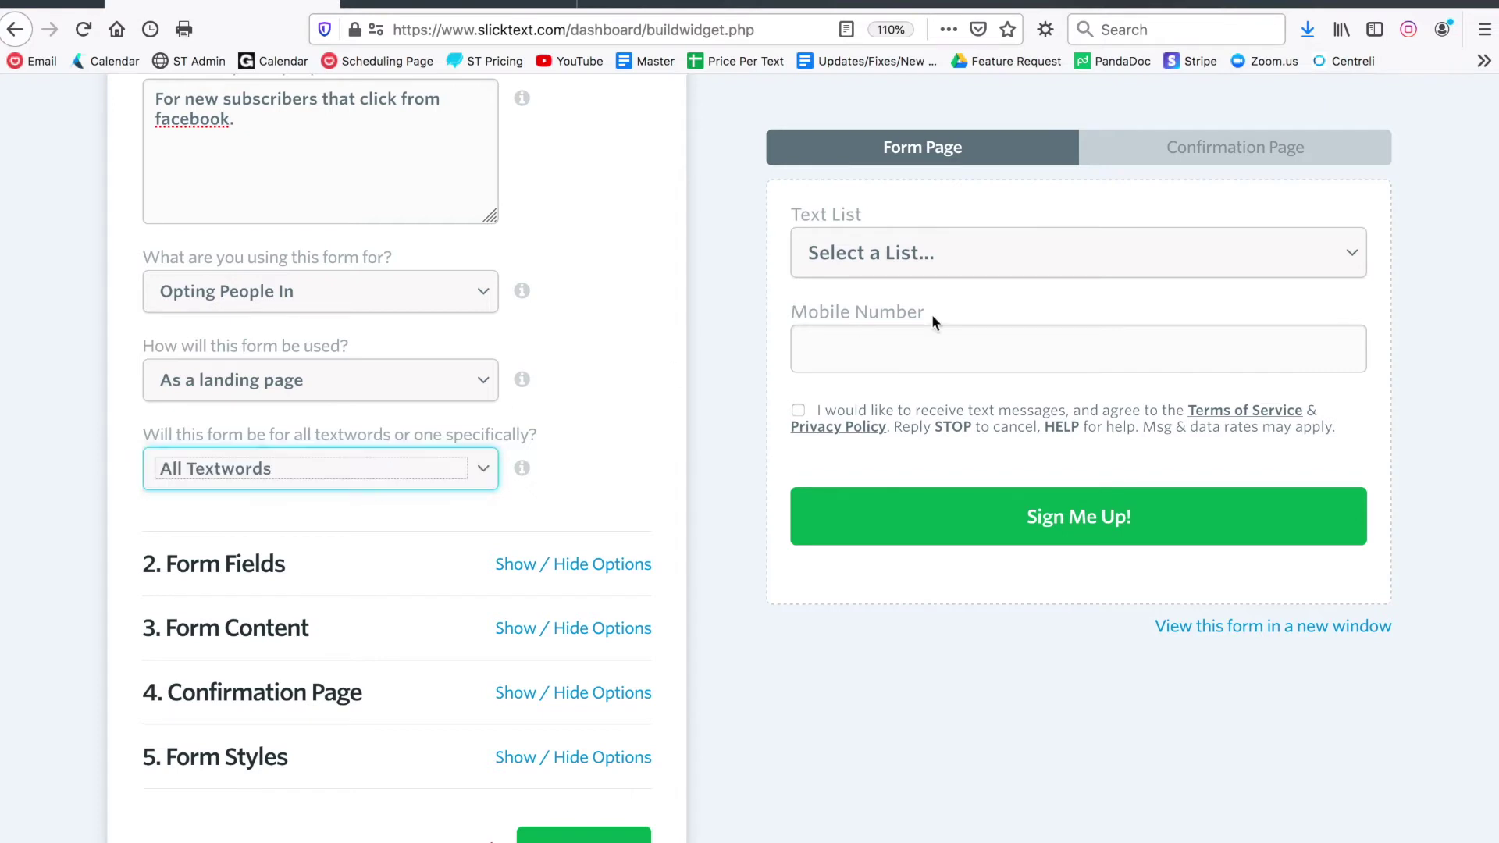
left_click(946, 260)
scroll(904, 394, "down", 10)
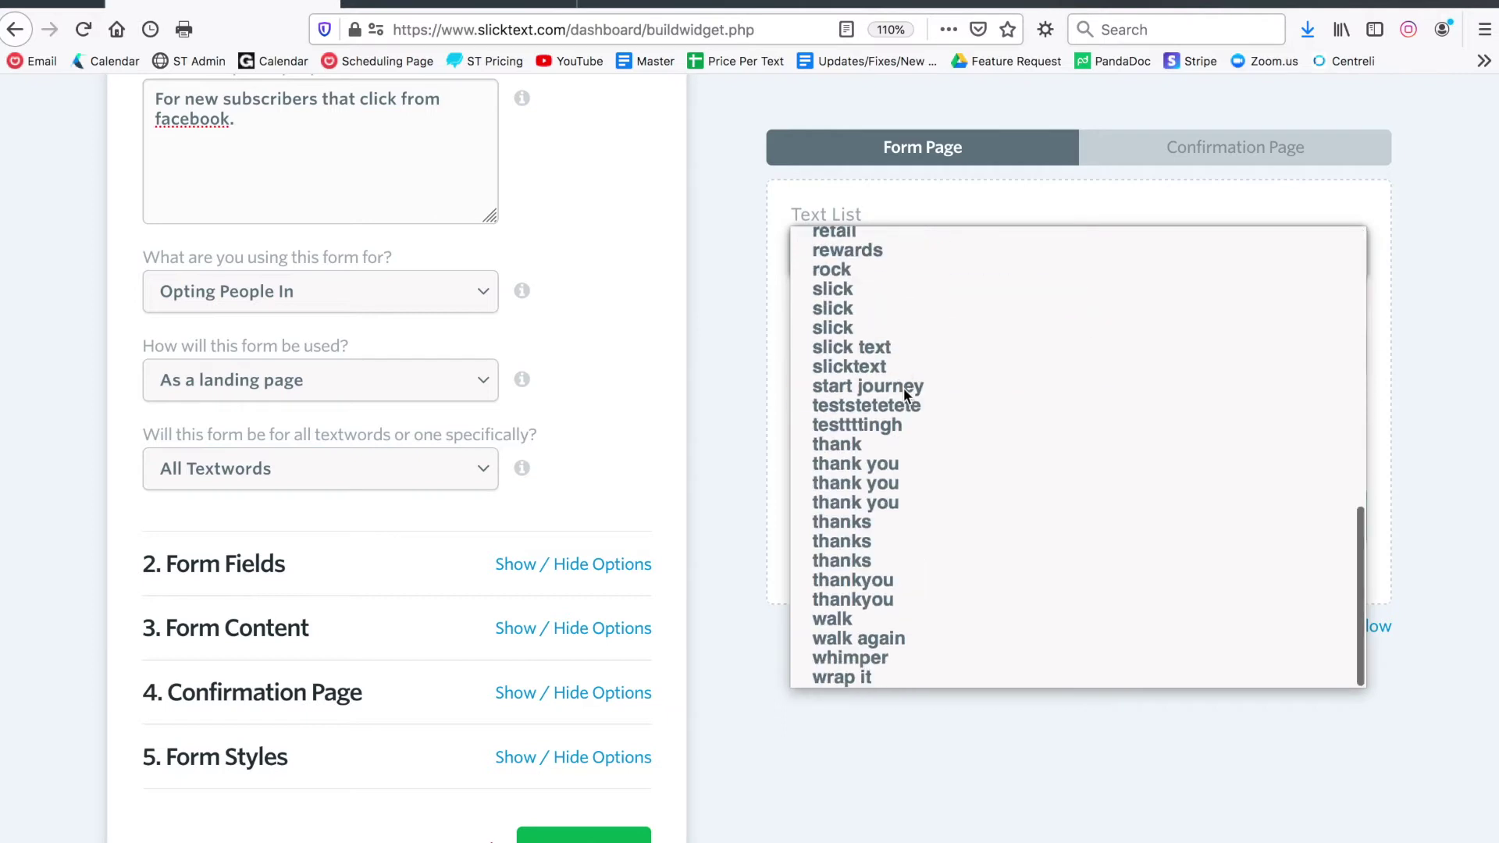
left_click(645, 377)
Limit the form to the single textword bb grill - 888111 and collapse Basic Setup
left_click(434, 485)
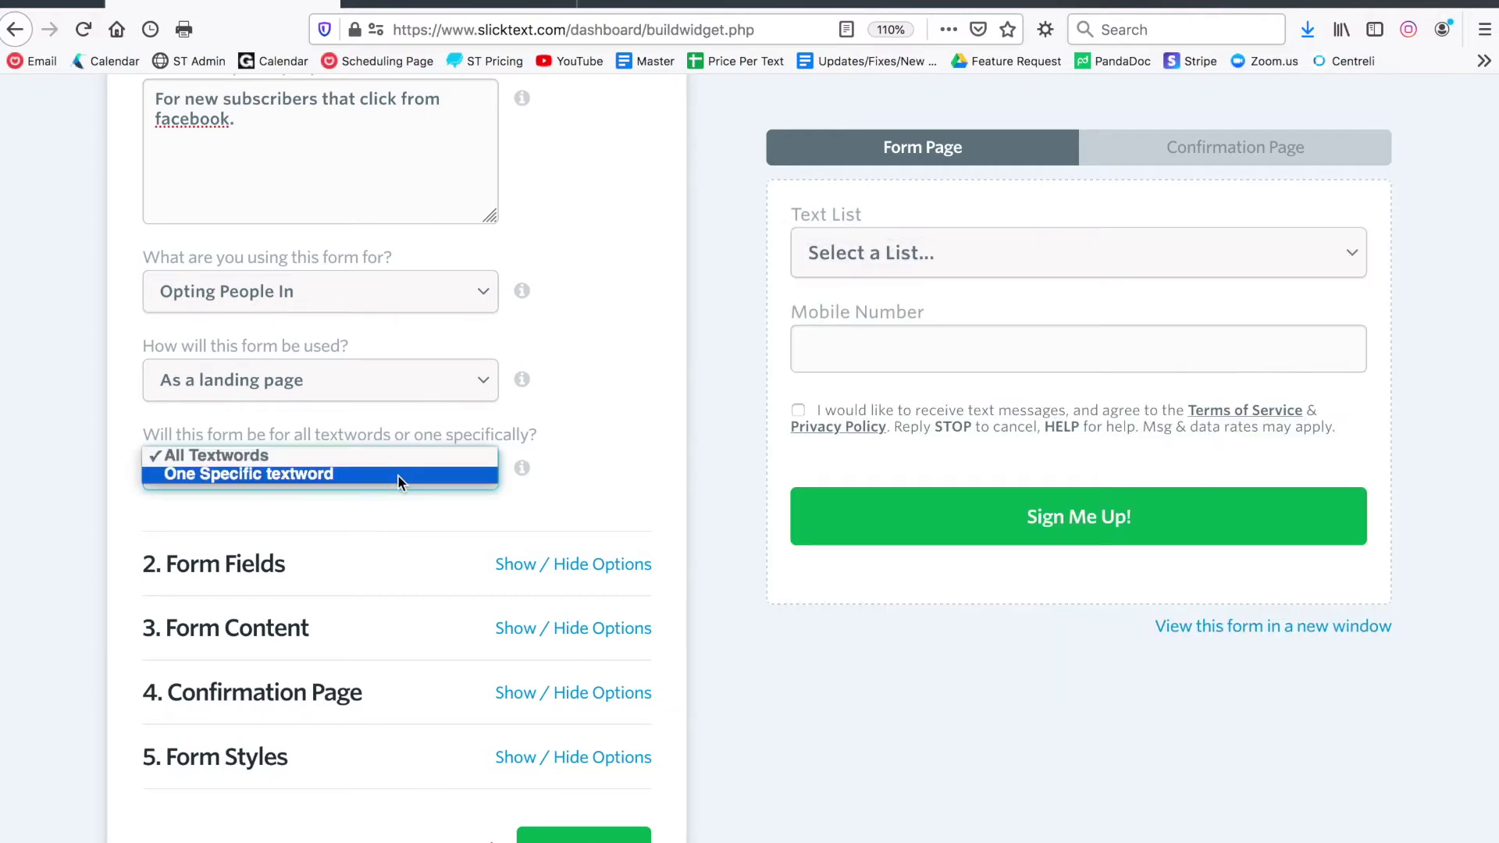
left_click(391, 476)
left_click(359, 556)
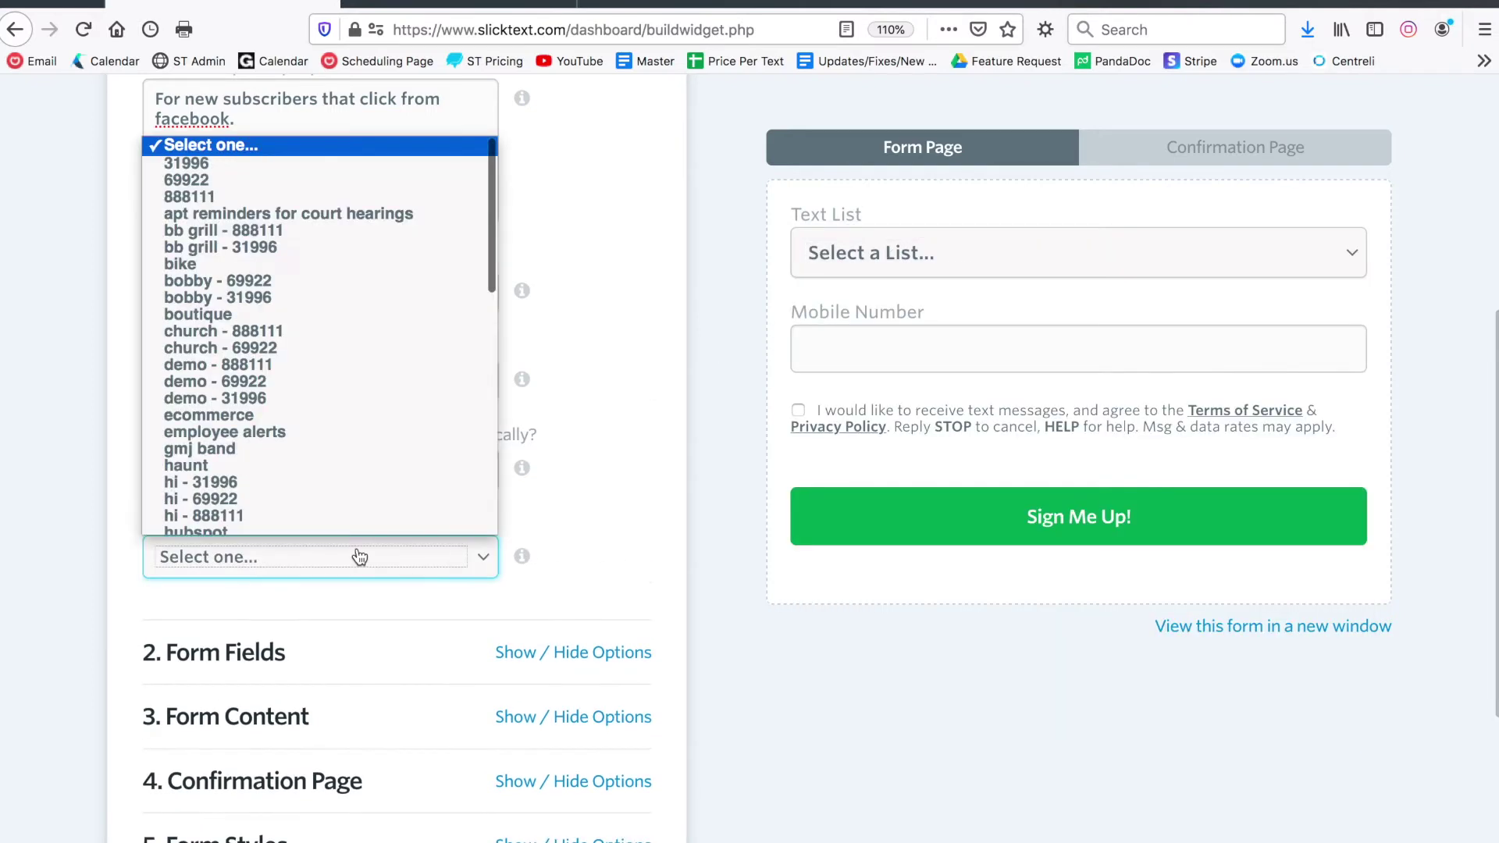
left_click(310, 223)
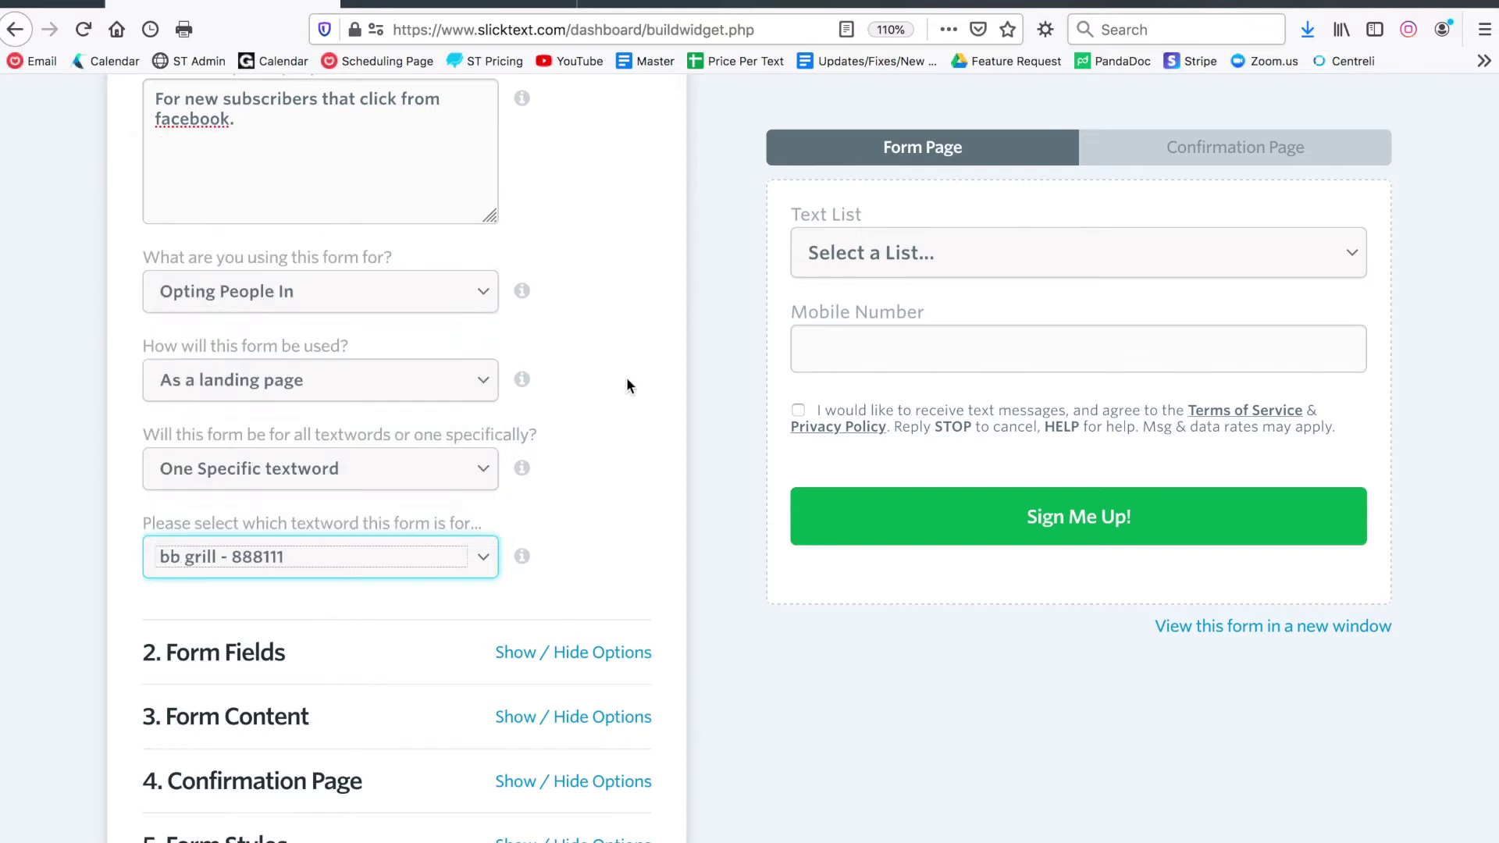
scroll(626, 377, "up", 5)
left_click(628, 250)
After checking the live form, switch on the First Name, Last Name and Birthdate fields
left_click(593, 328)
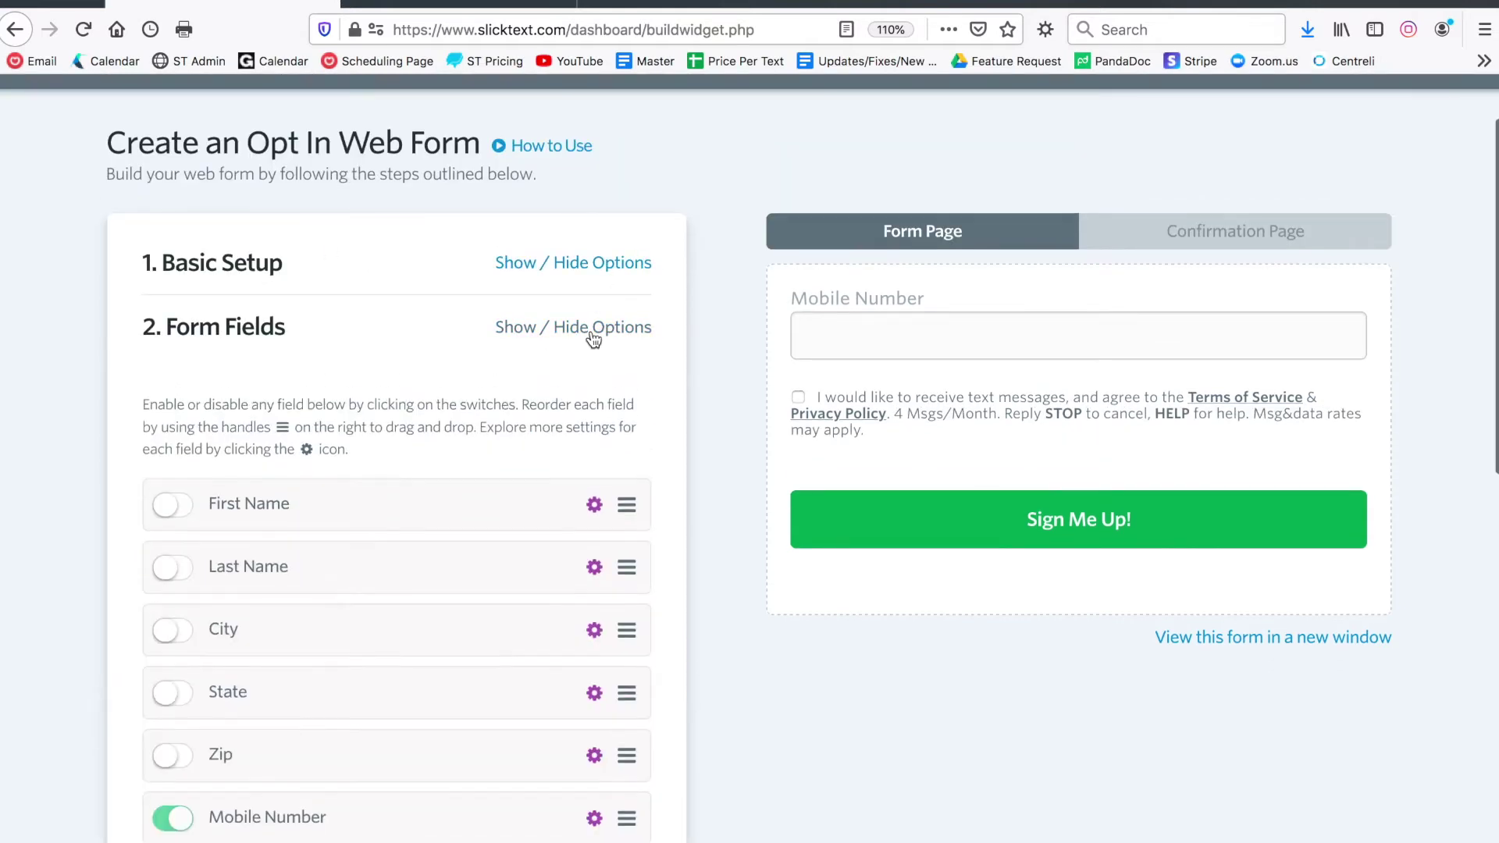
scroll(390, 335, "down", 3)
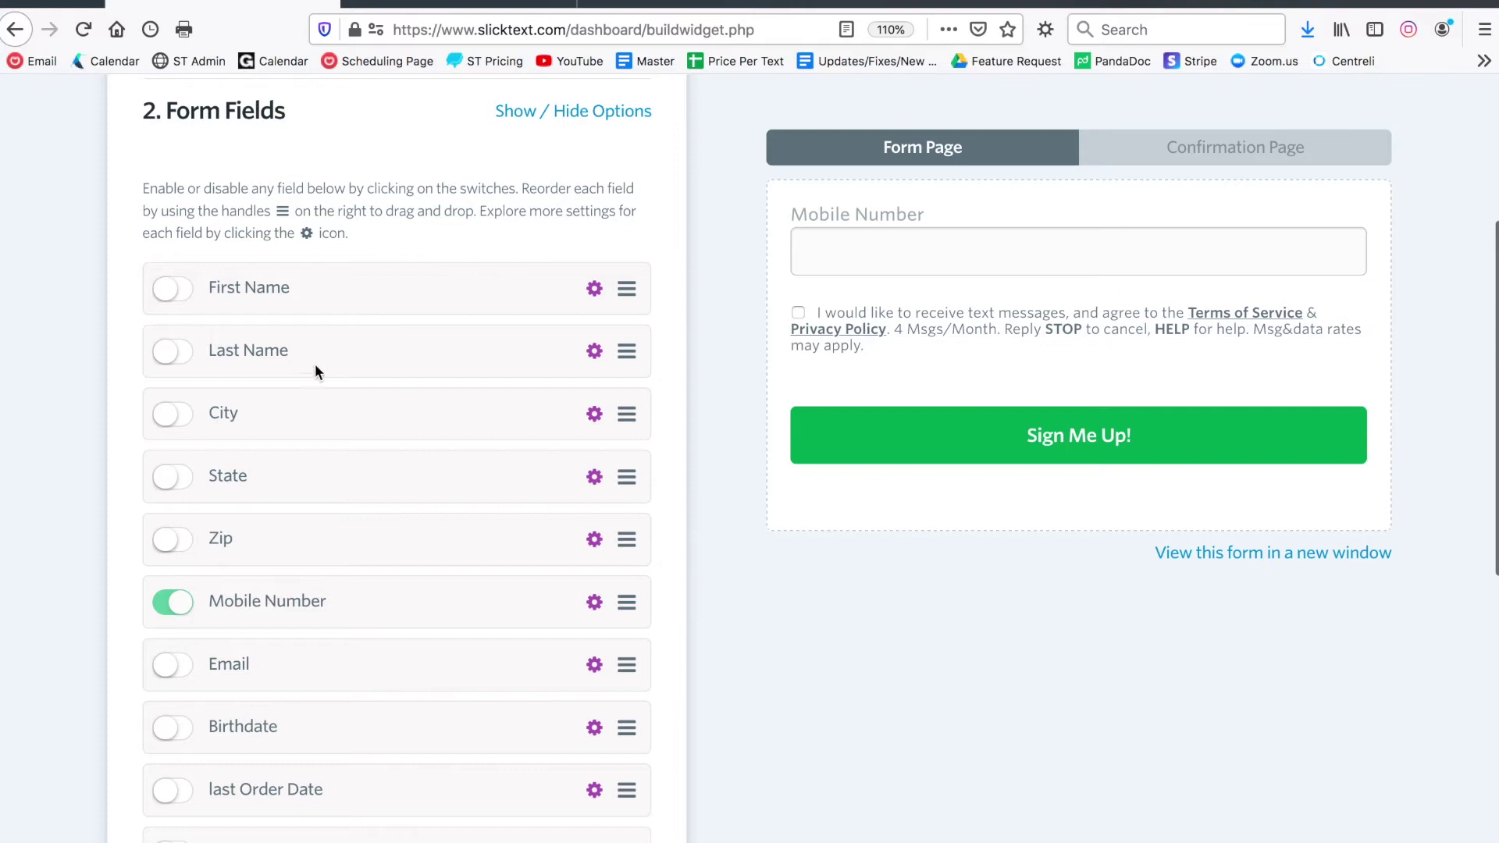
left_click(451, 4)
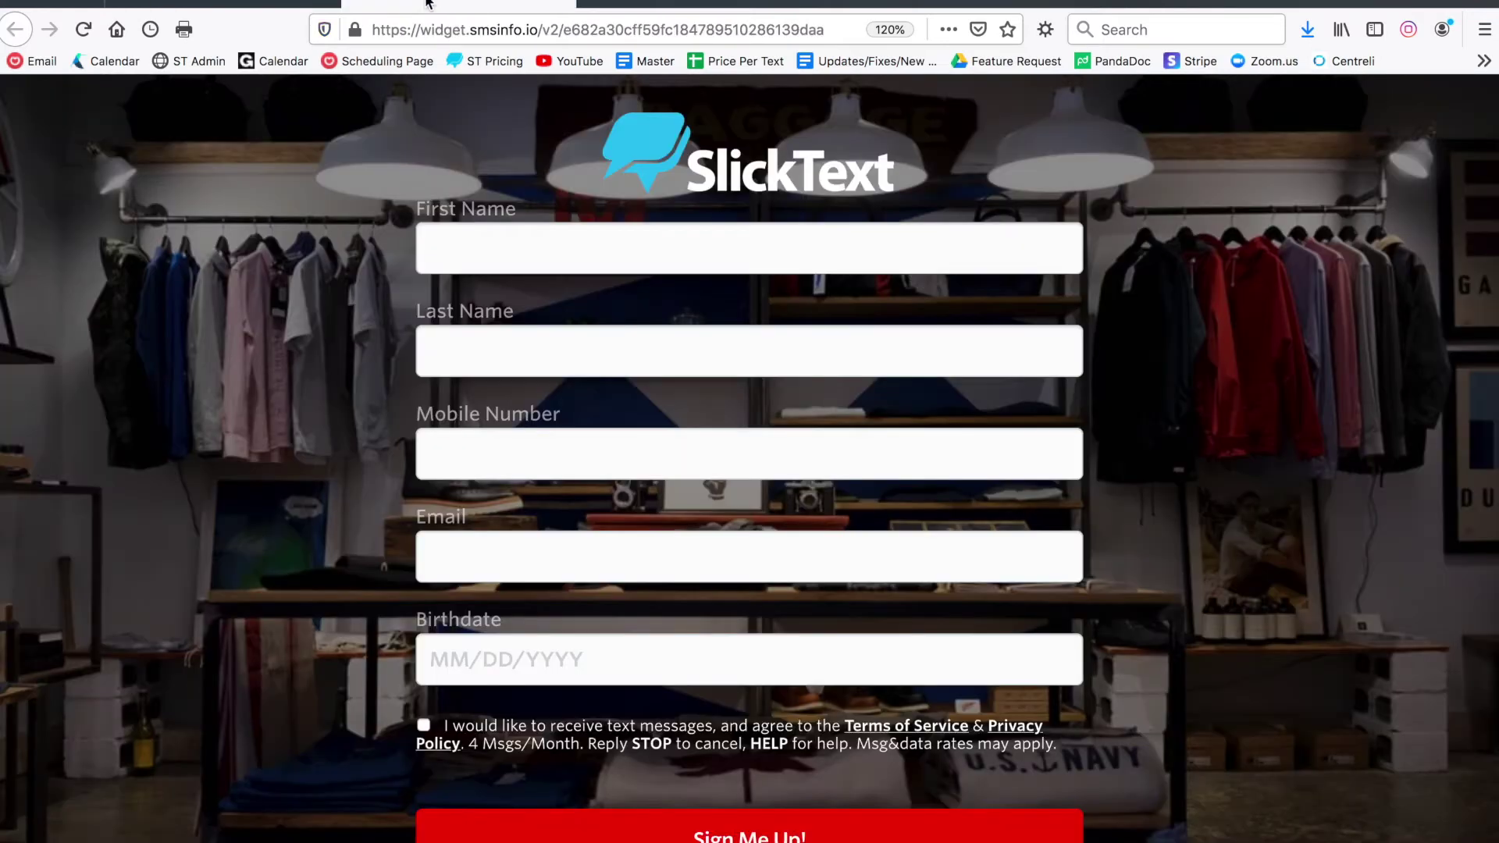
left_click(266, 6)
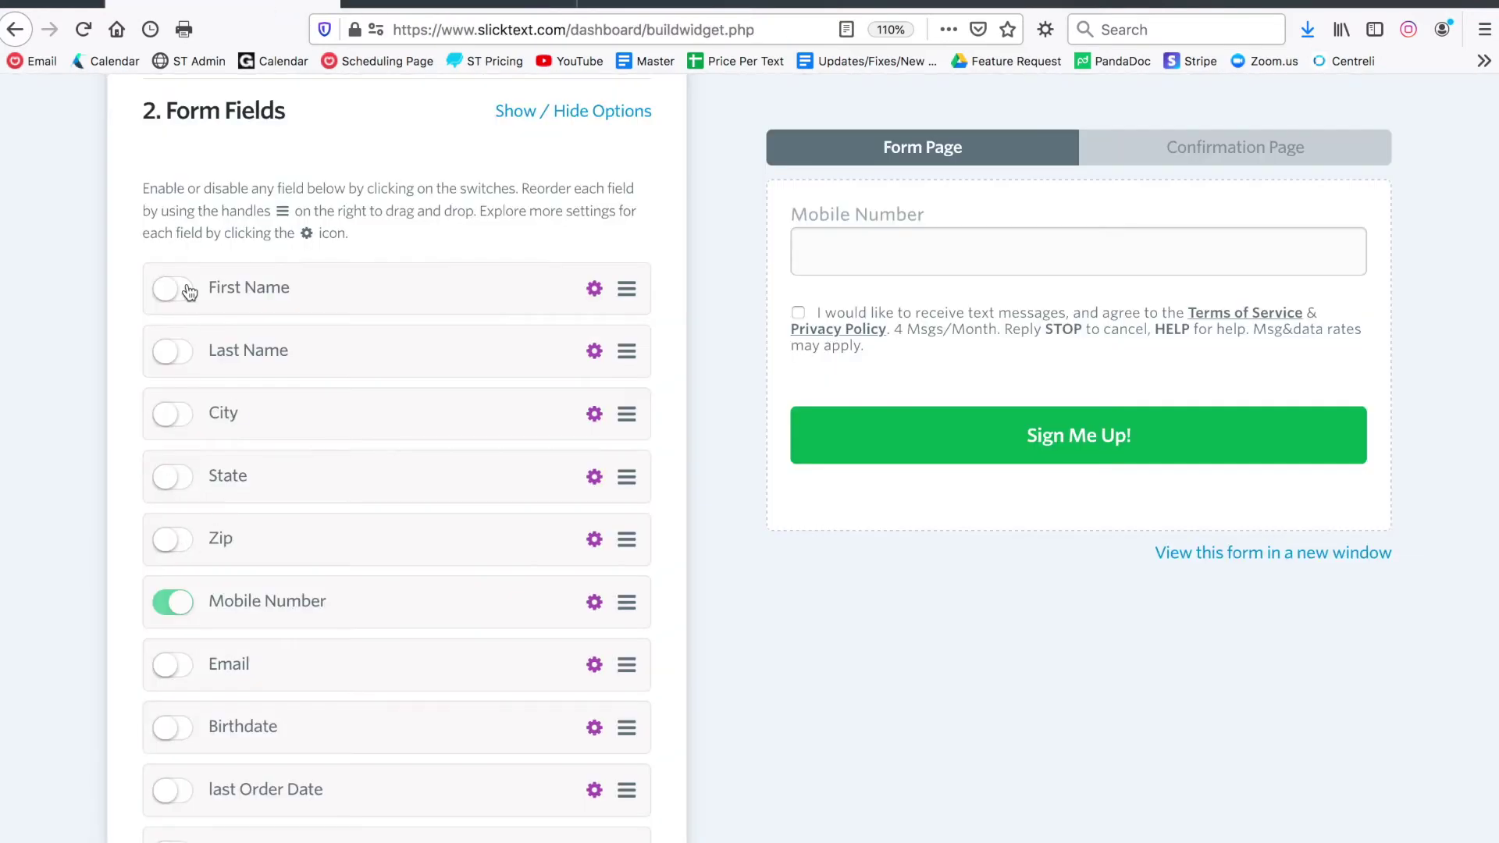
left_click(173, 351)
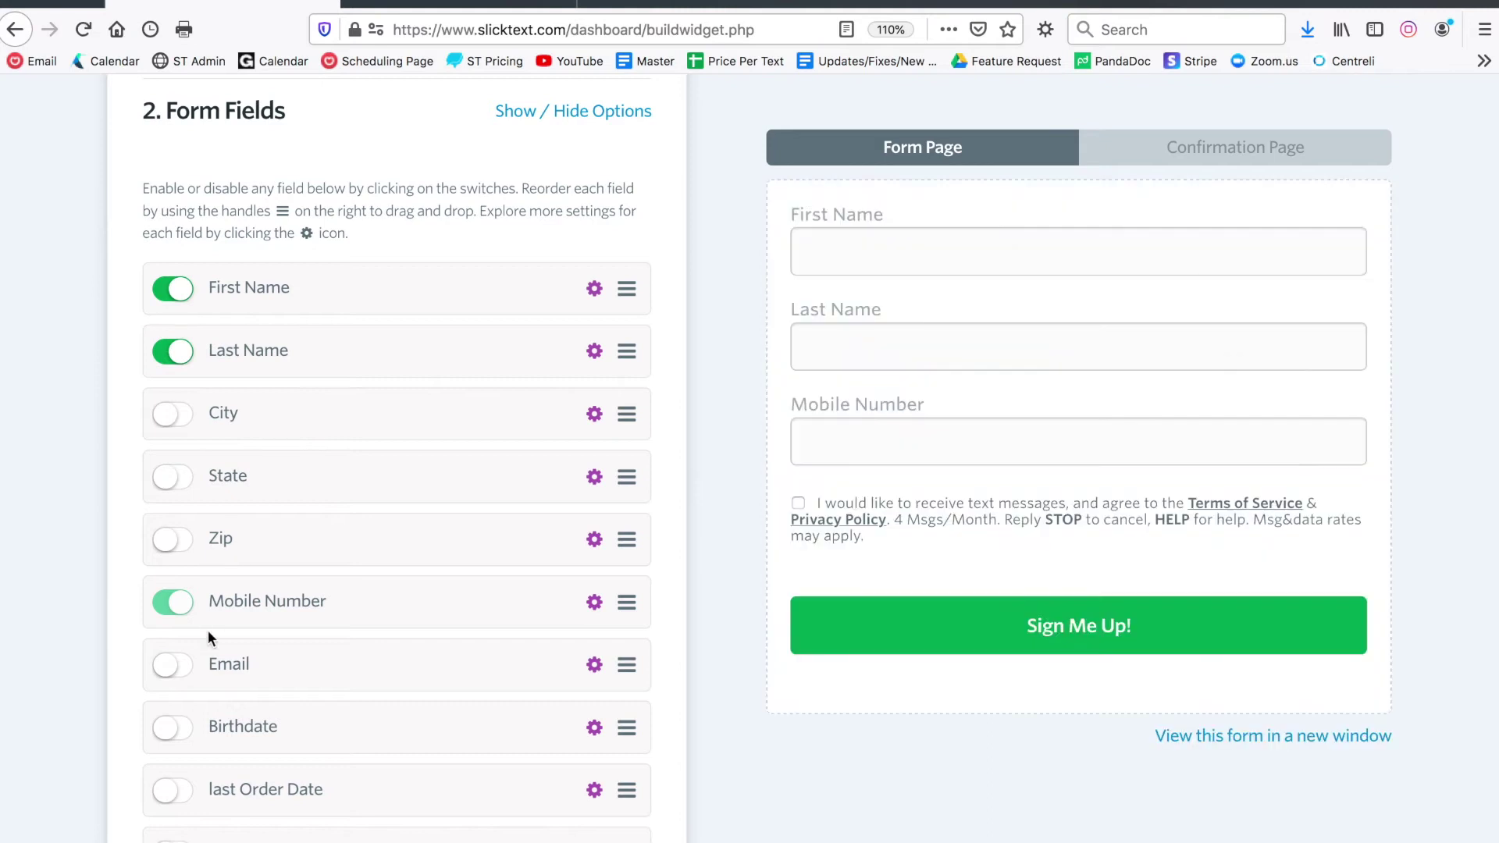
left_click(172, 664)
left_click(170, 729)
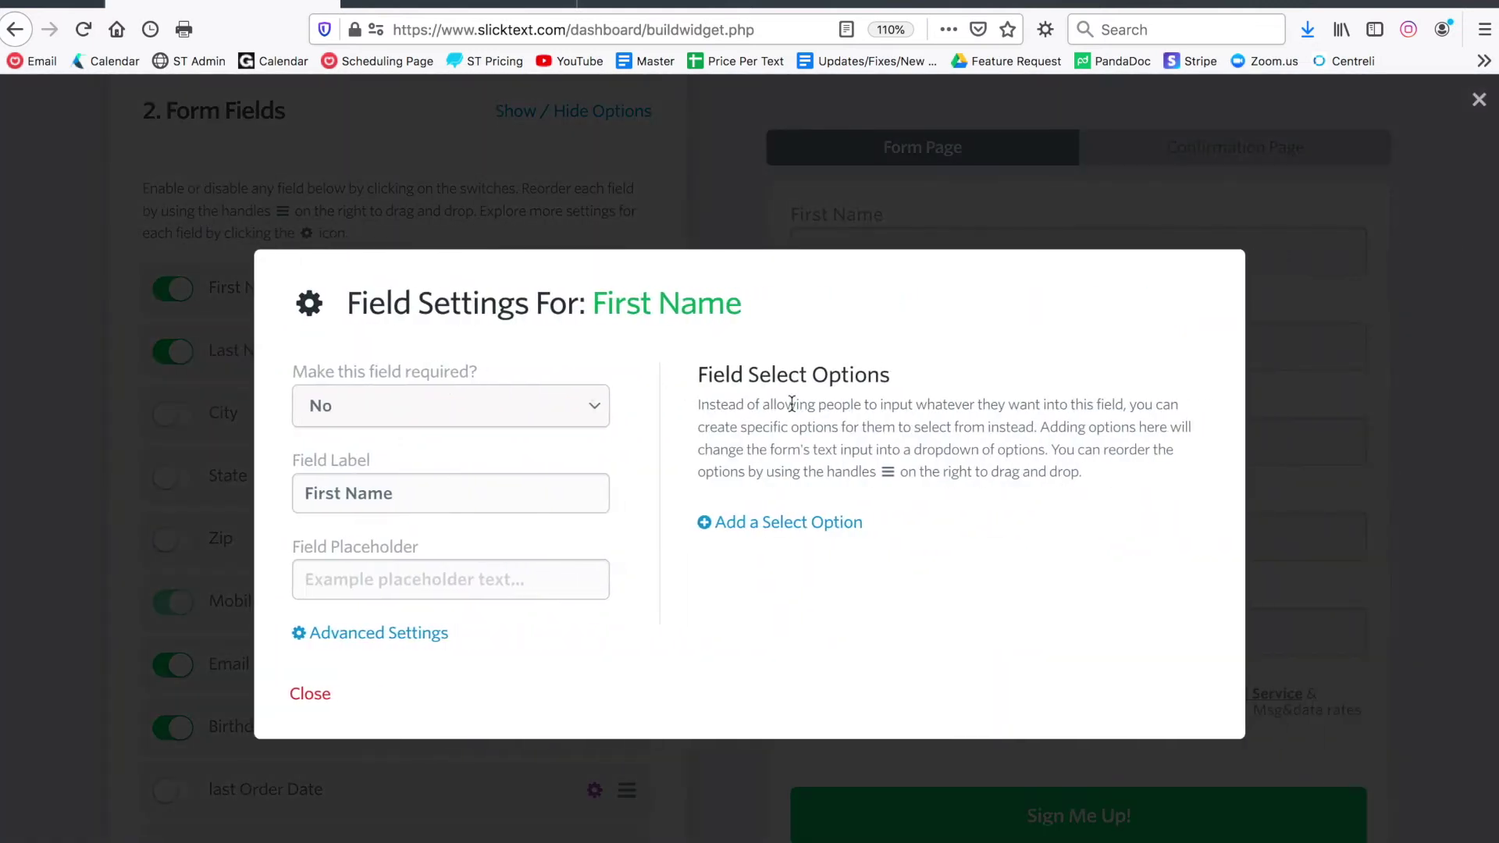
Make First Name a required field and close its settings
left_click(518, 406)
left_click(516, 412)
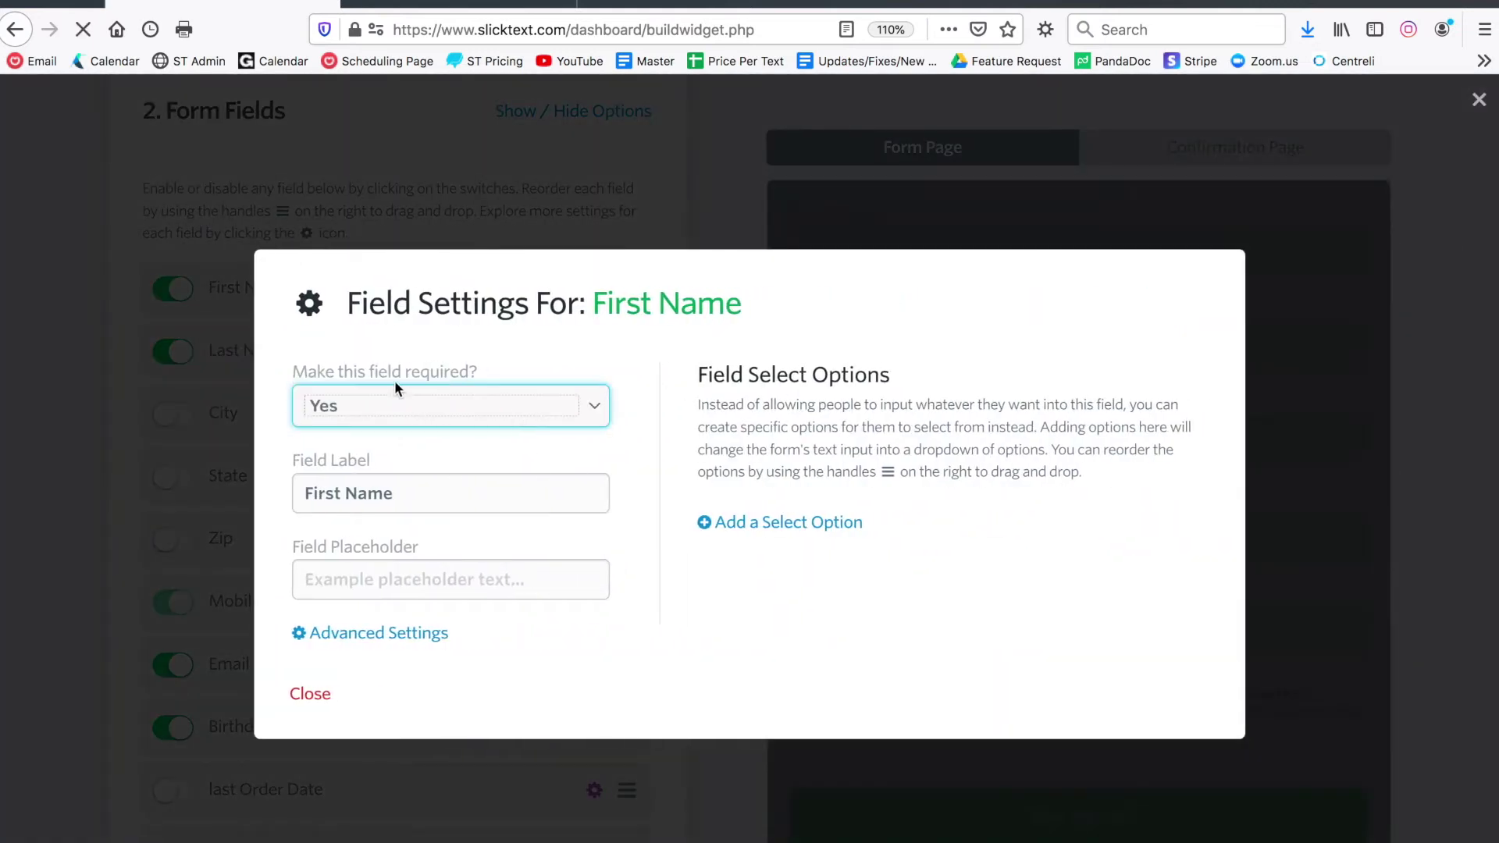
left_click(309, 701)
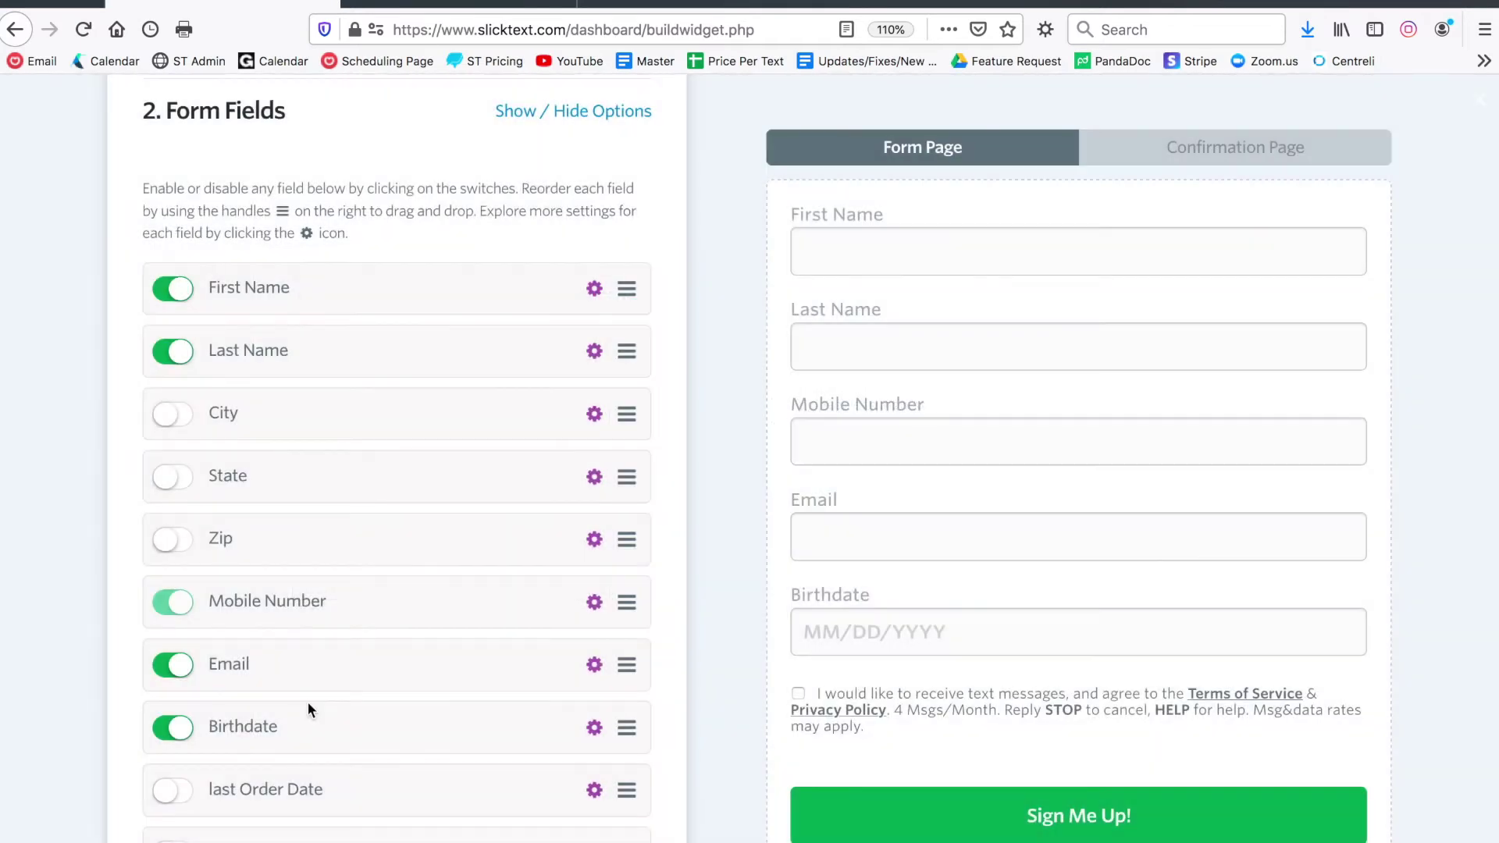
scroll(506, 442, "down", 2)
scroll(506, 449, "up", 1)
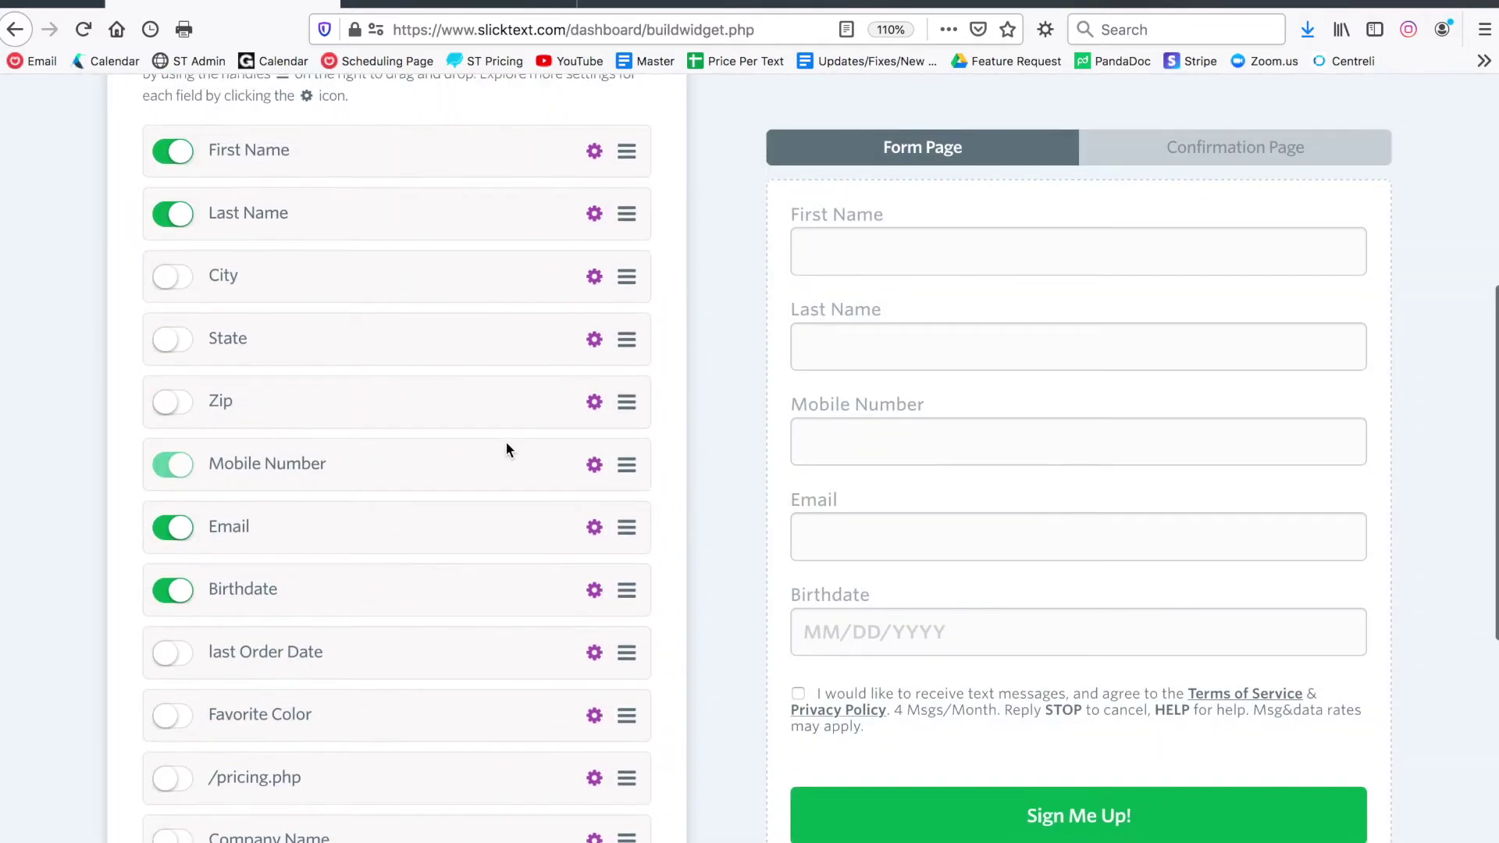
Try toggling the Order Date, Favorite Color and Company Name fields, leaving Company Name off
scroll(178, 371, "down", 2)
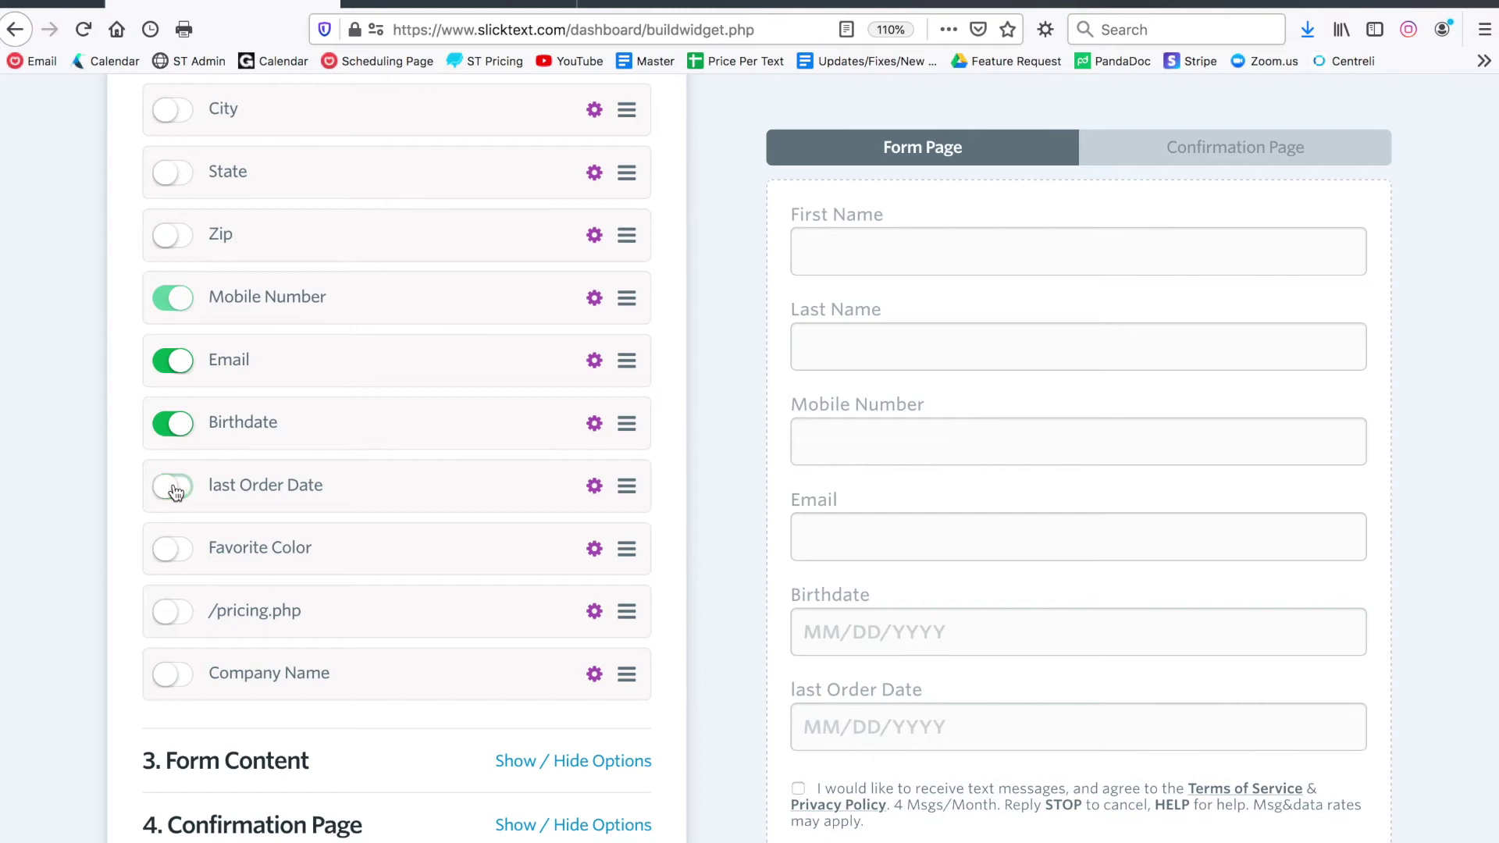
left_click(173, 487)
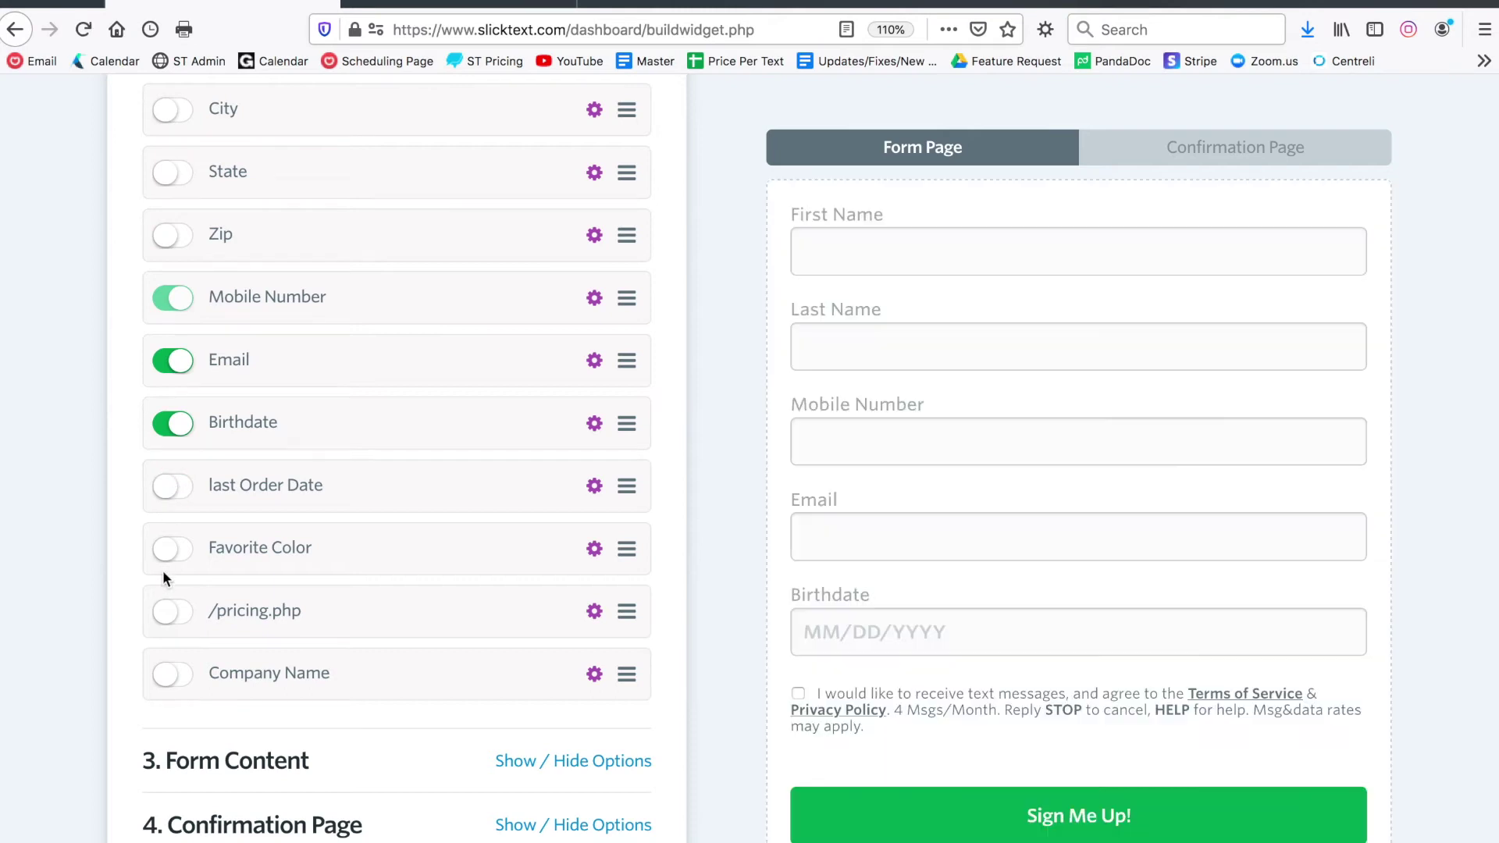
left_click(173, 555)
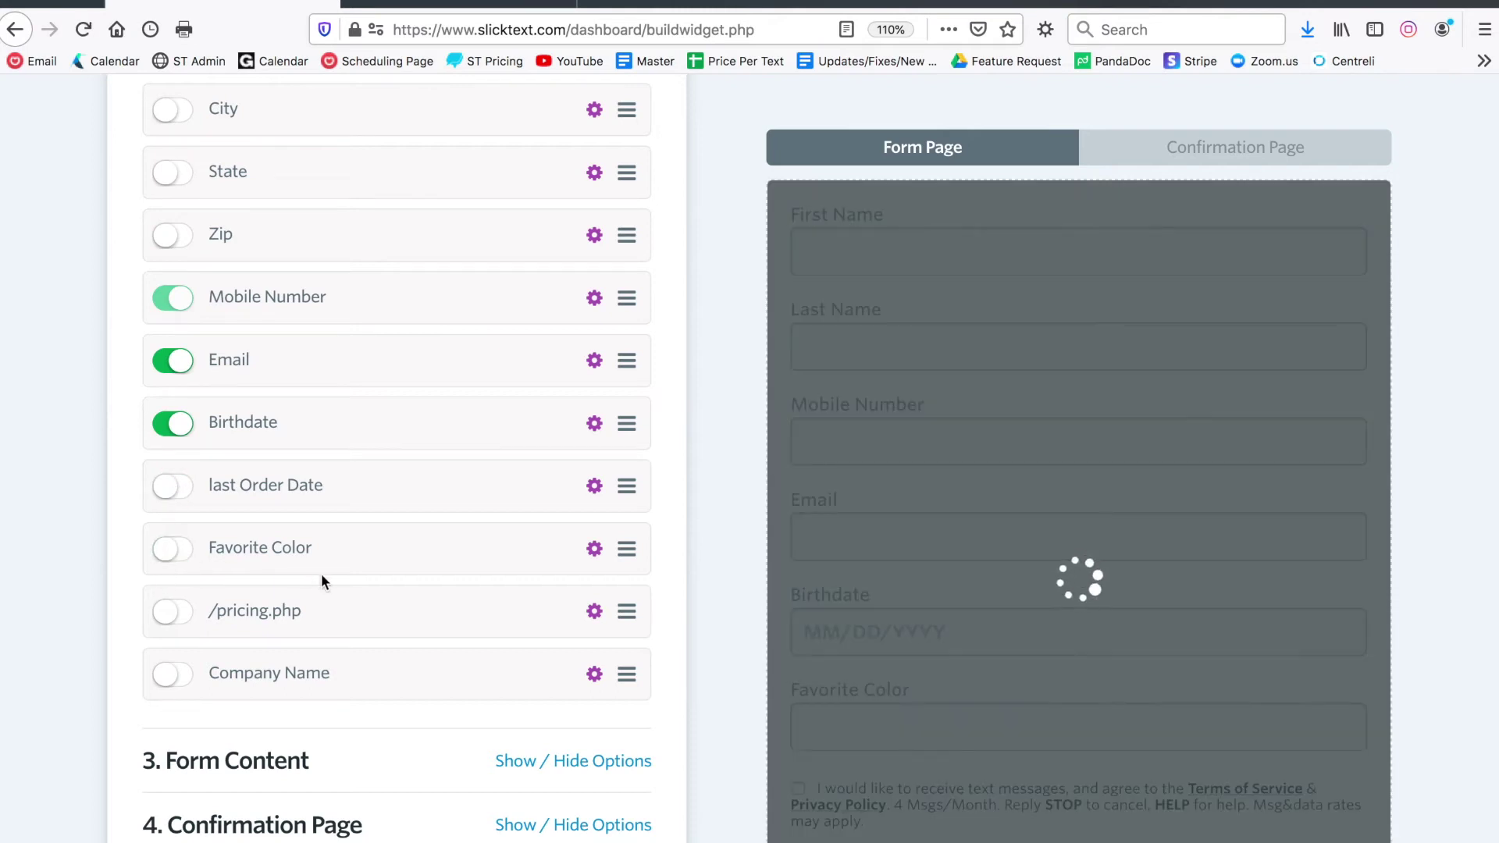
scroll(321, 573, "down", 1)
left_click(188, 627)
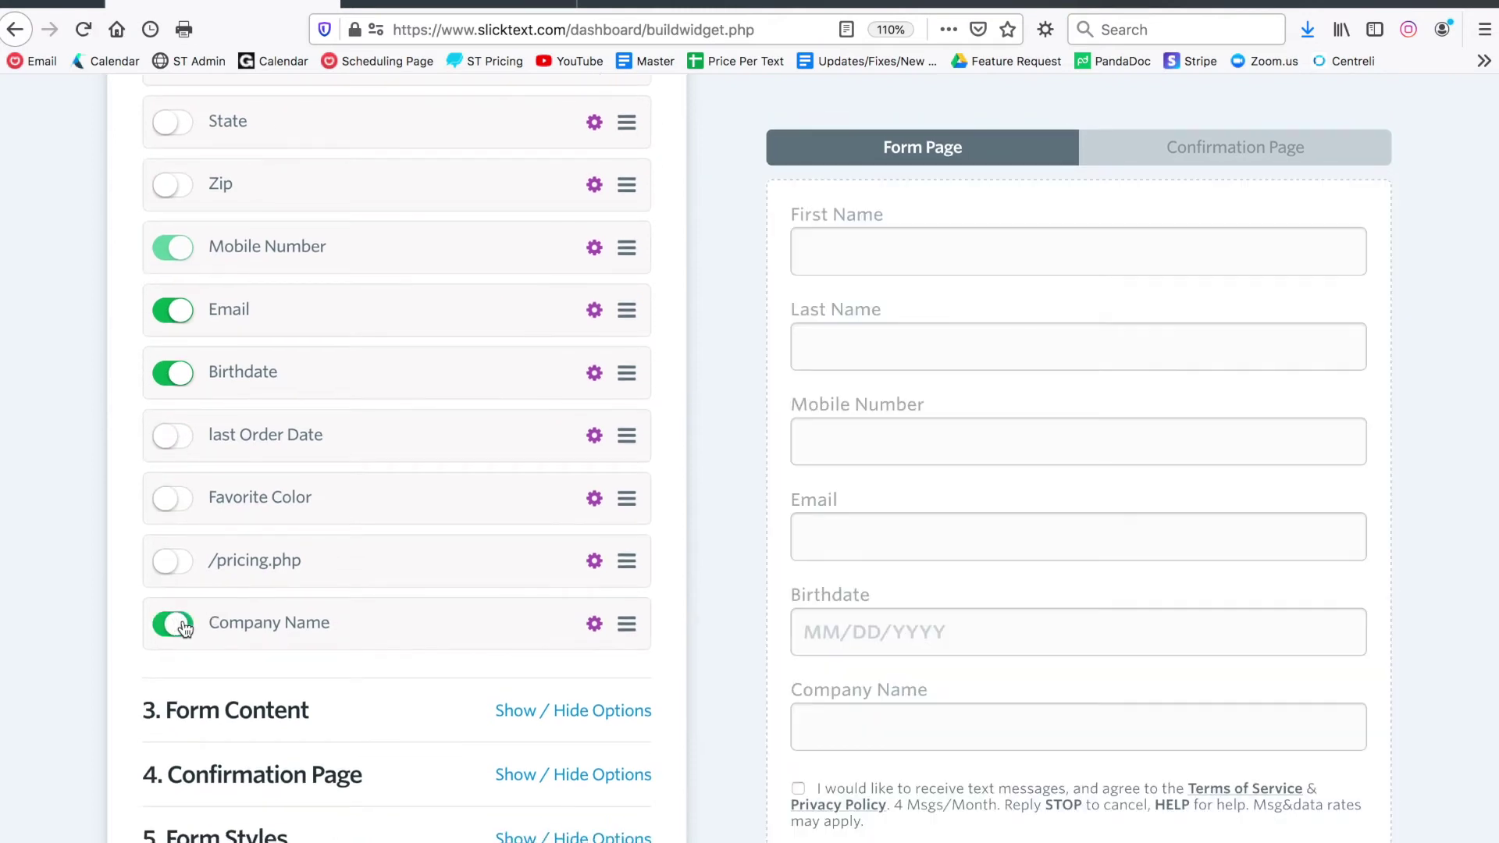
left_click(179, 625)
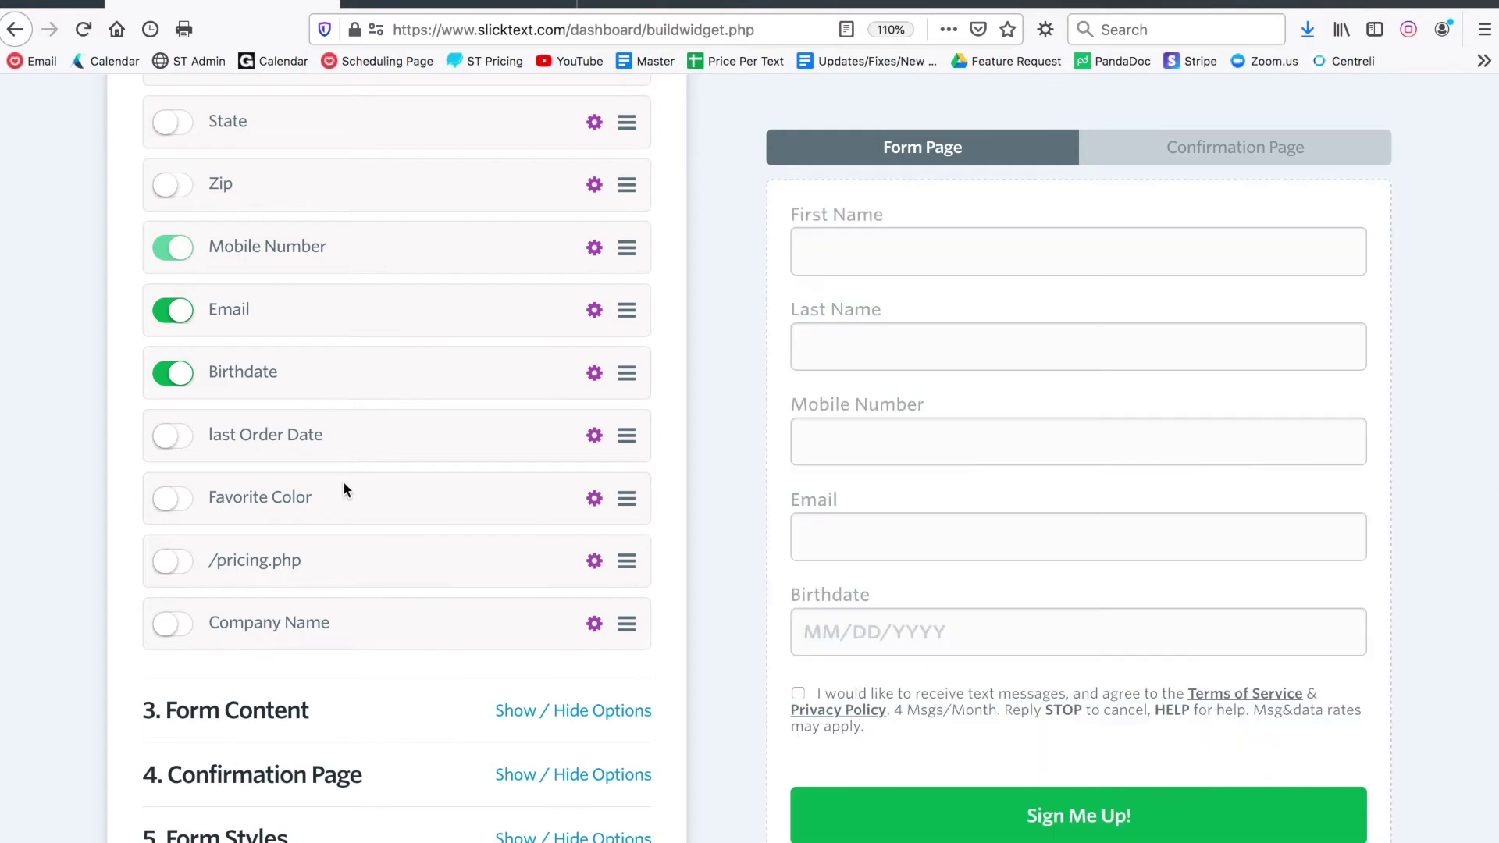
scroll(484, 452, "up", 2)
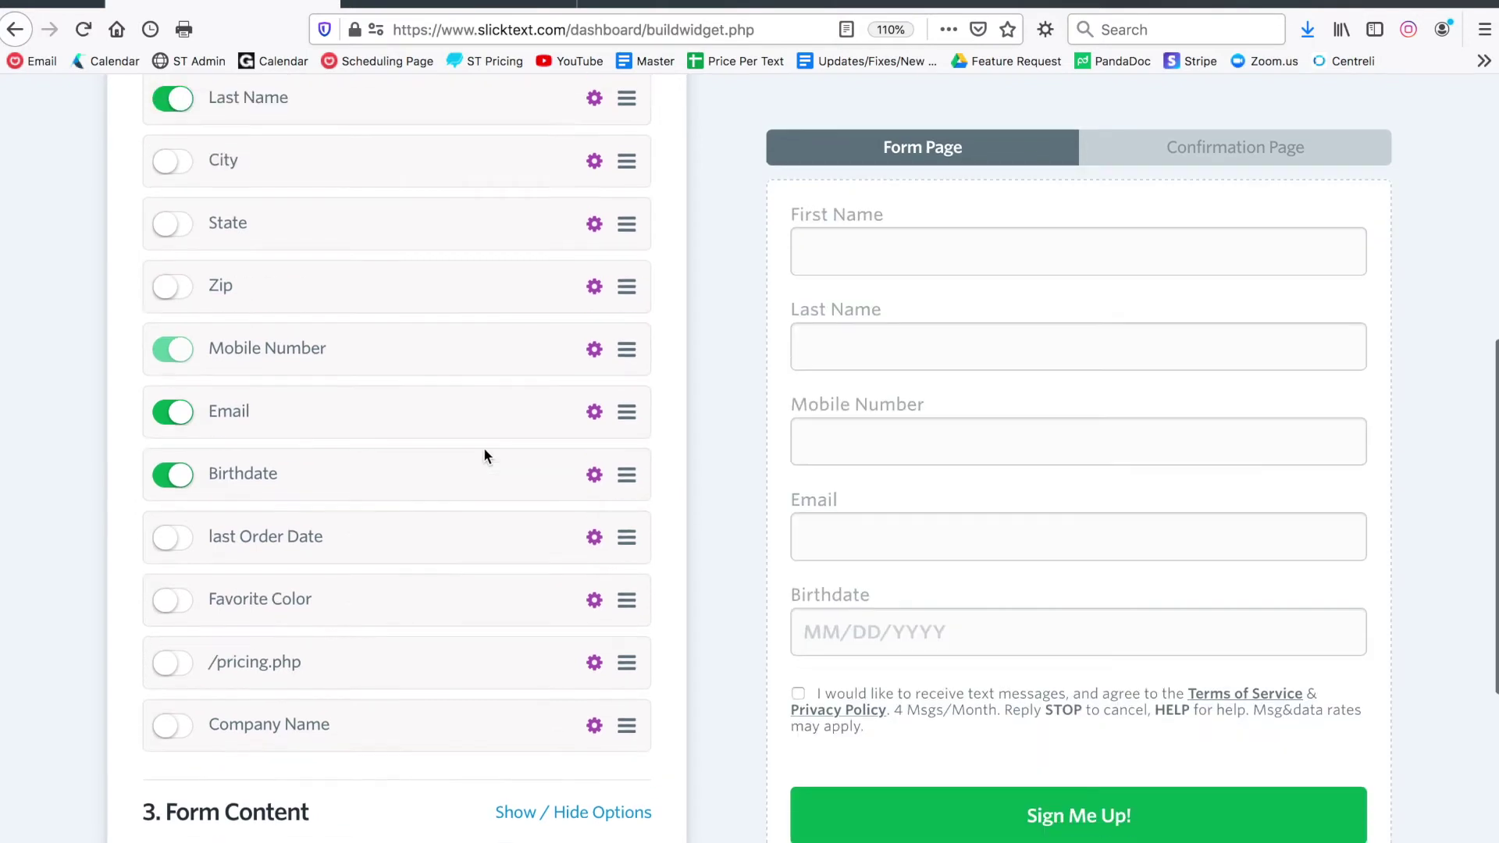
left_click(594, 539)
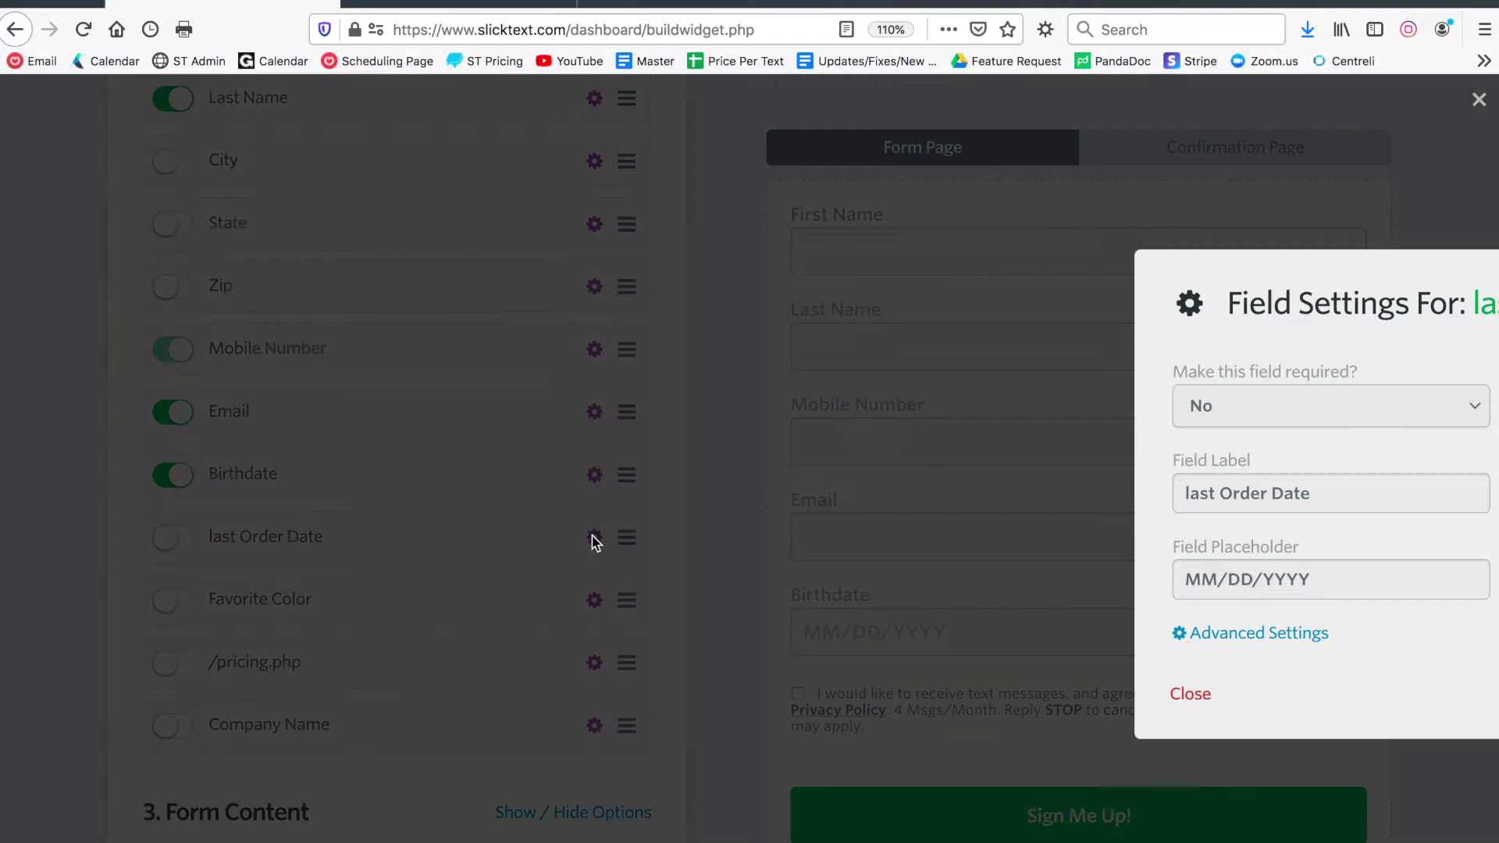
left_click(761, 527)
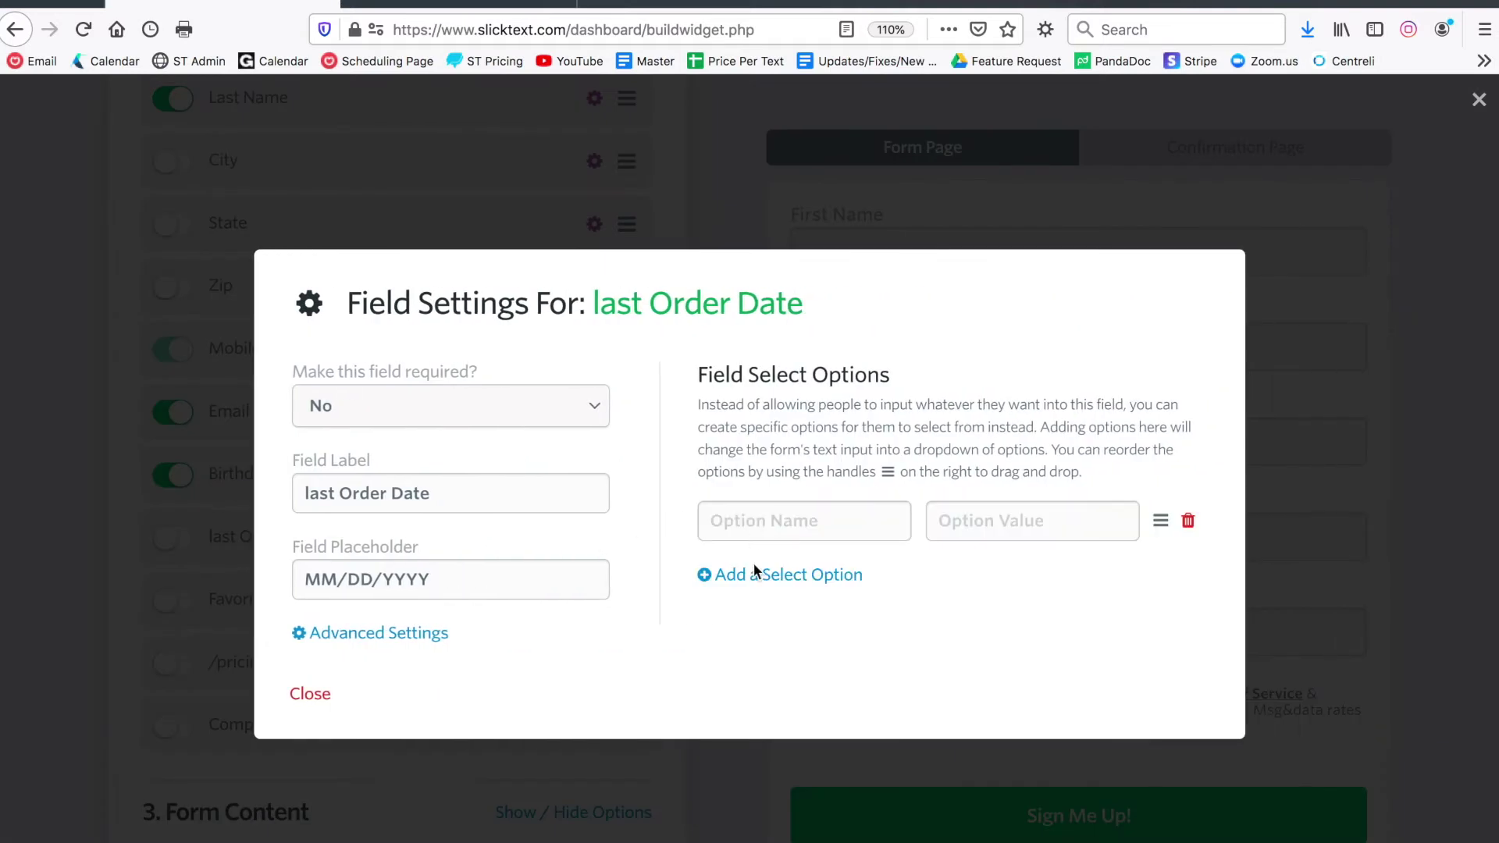
left_click(753, 571)
left_click(746, 616)
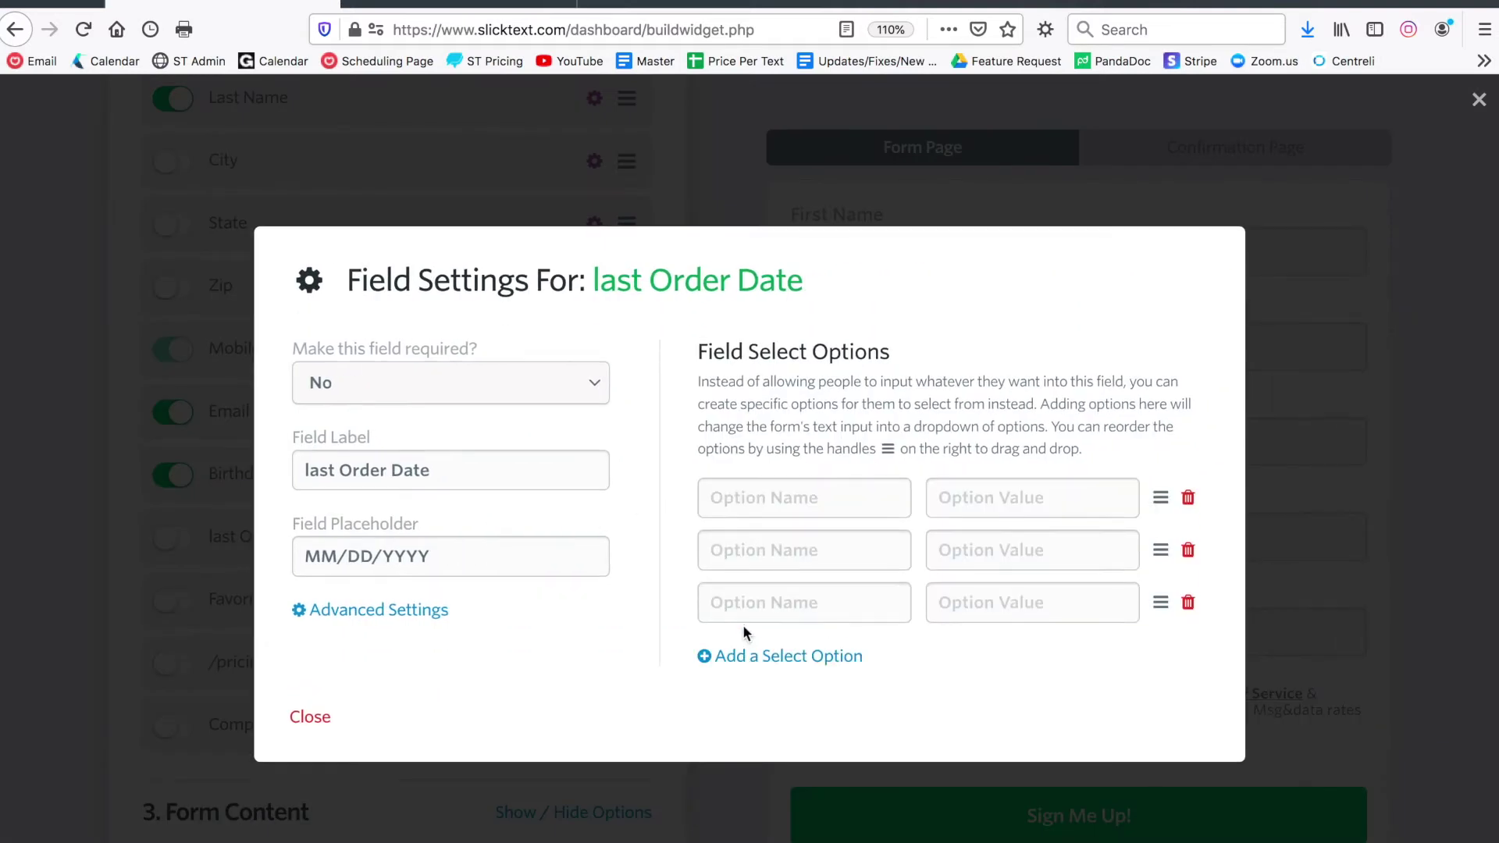
left_click(310, 718)
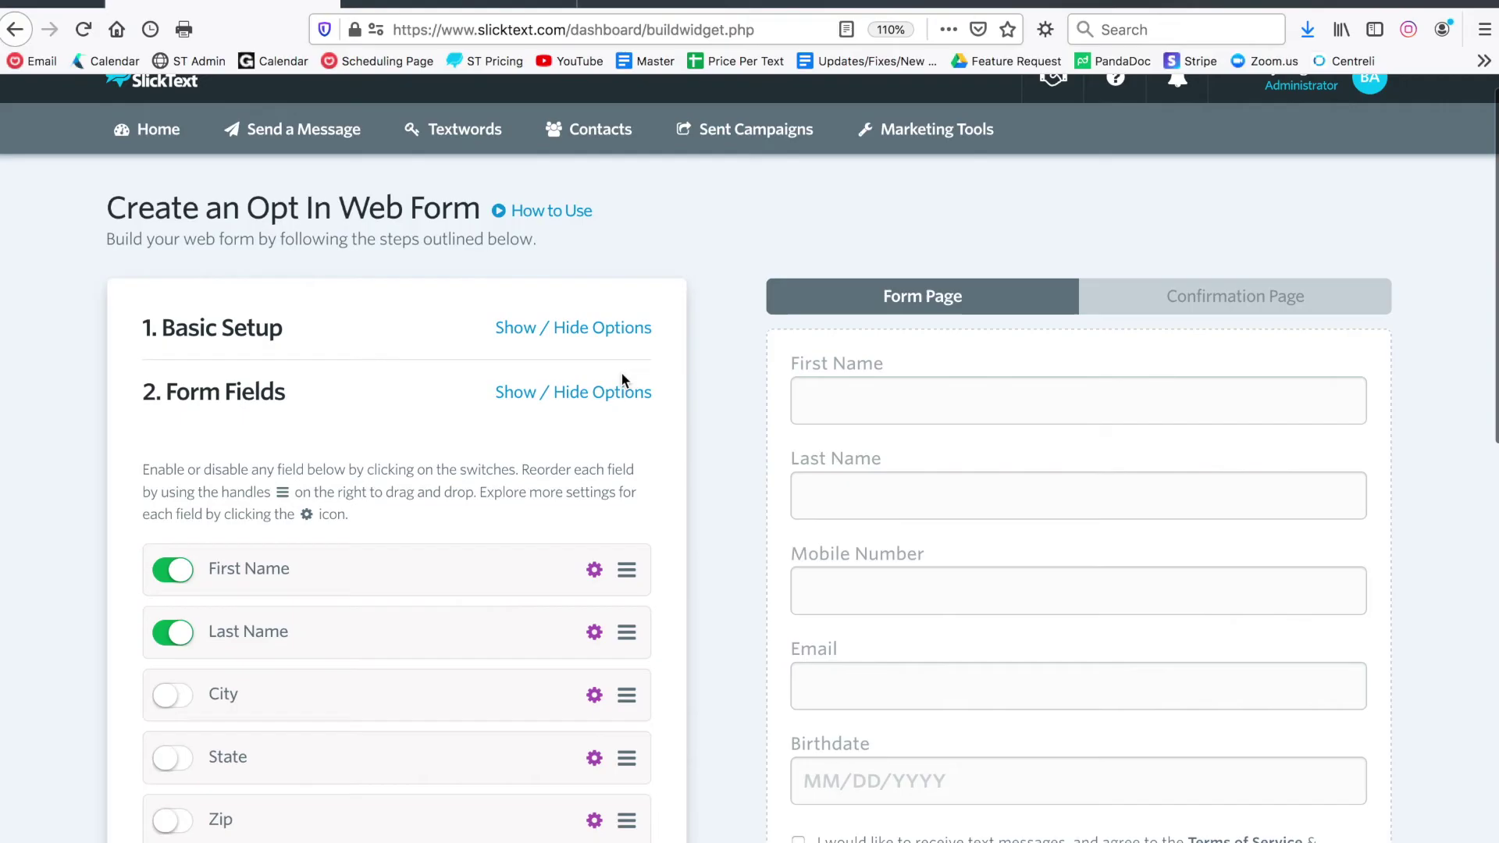
Upload a logo under Form Content and make it slightly smaller
left_click(625, 391)
left_click(544, 459)
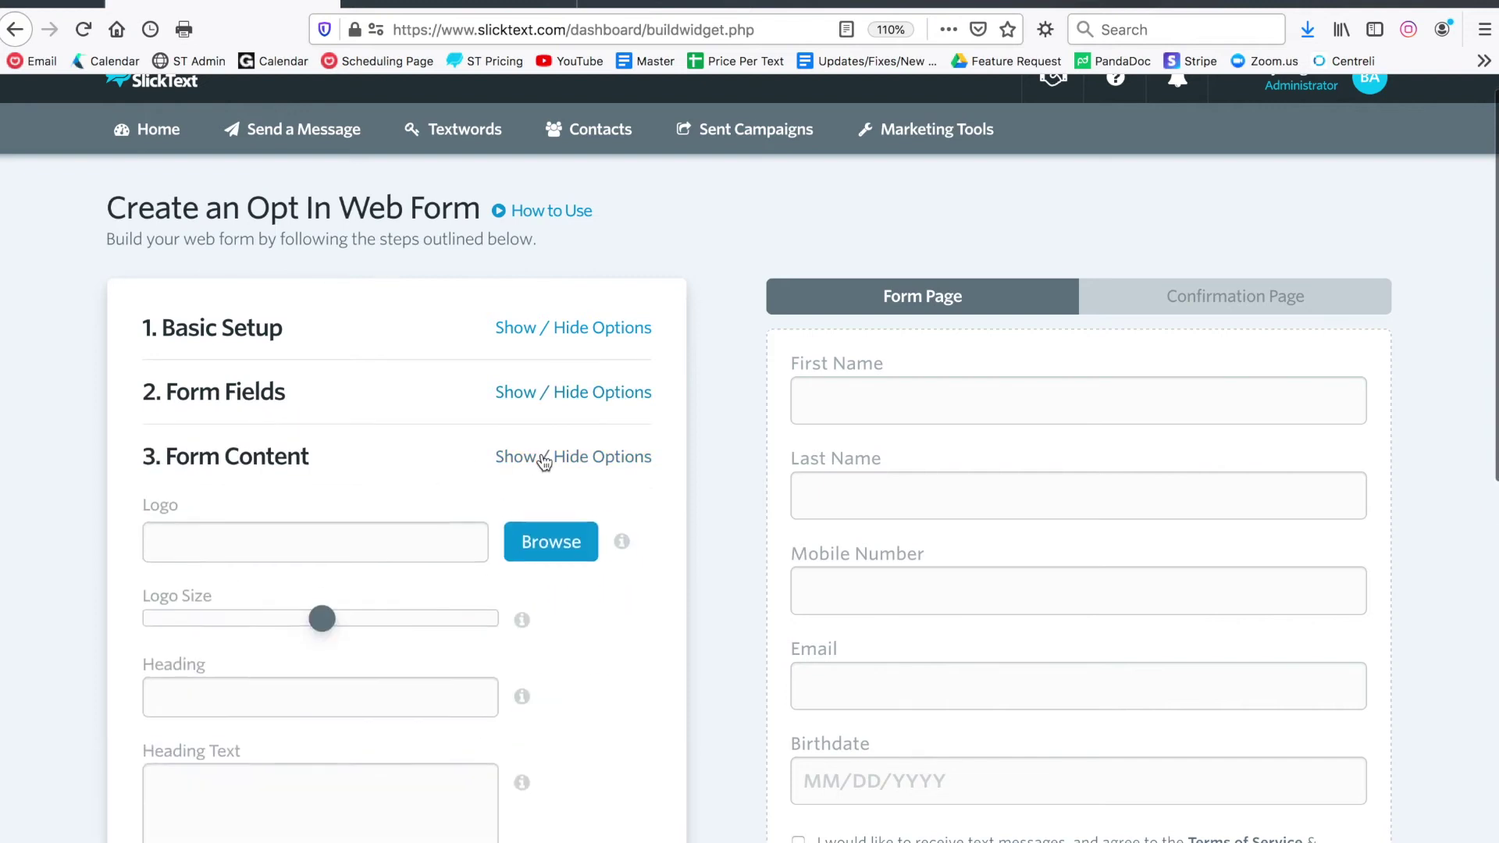
scroll(541, 460, "down", 3)
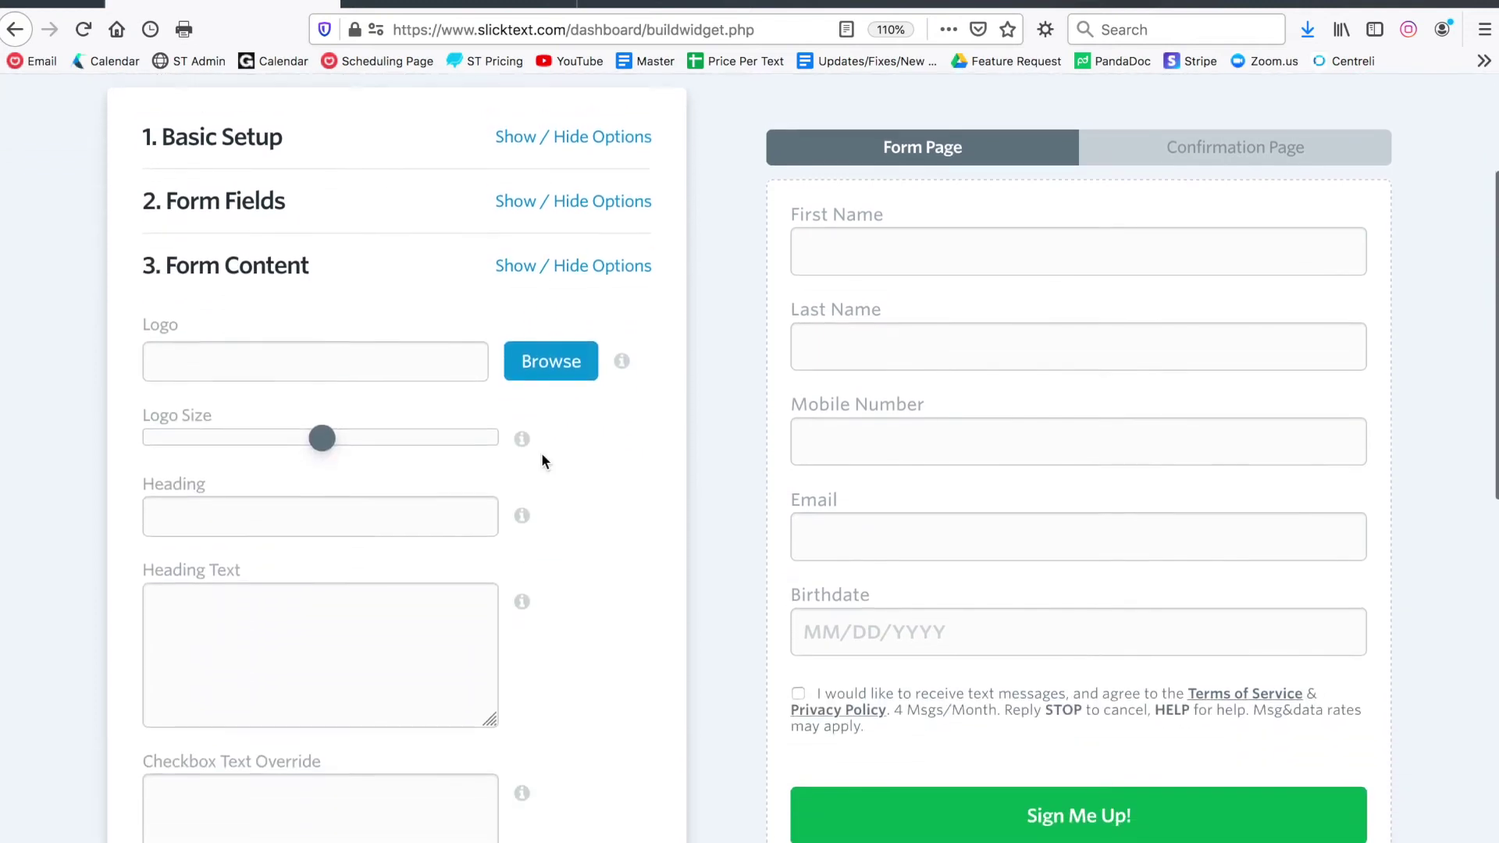
left_click(565, 349)
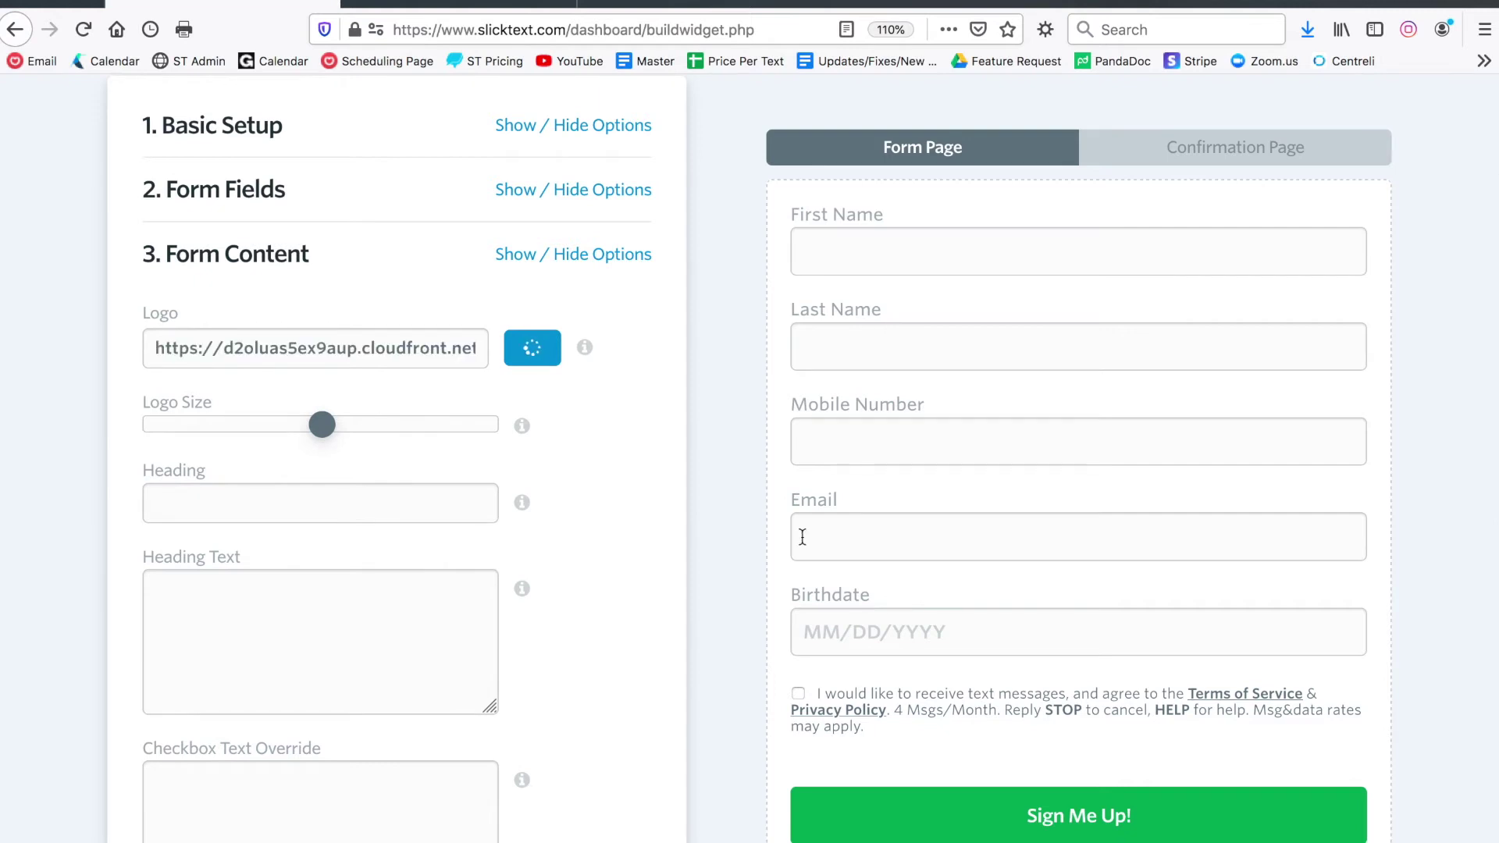
left_click_drag(334, 437, 306, 434)
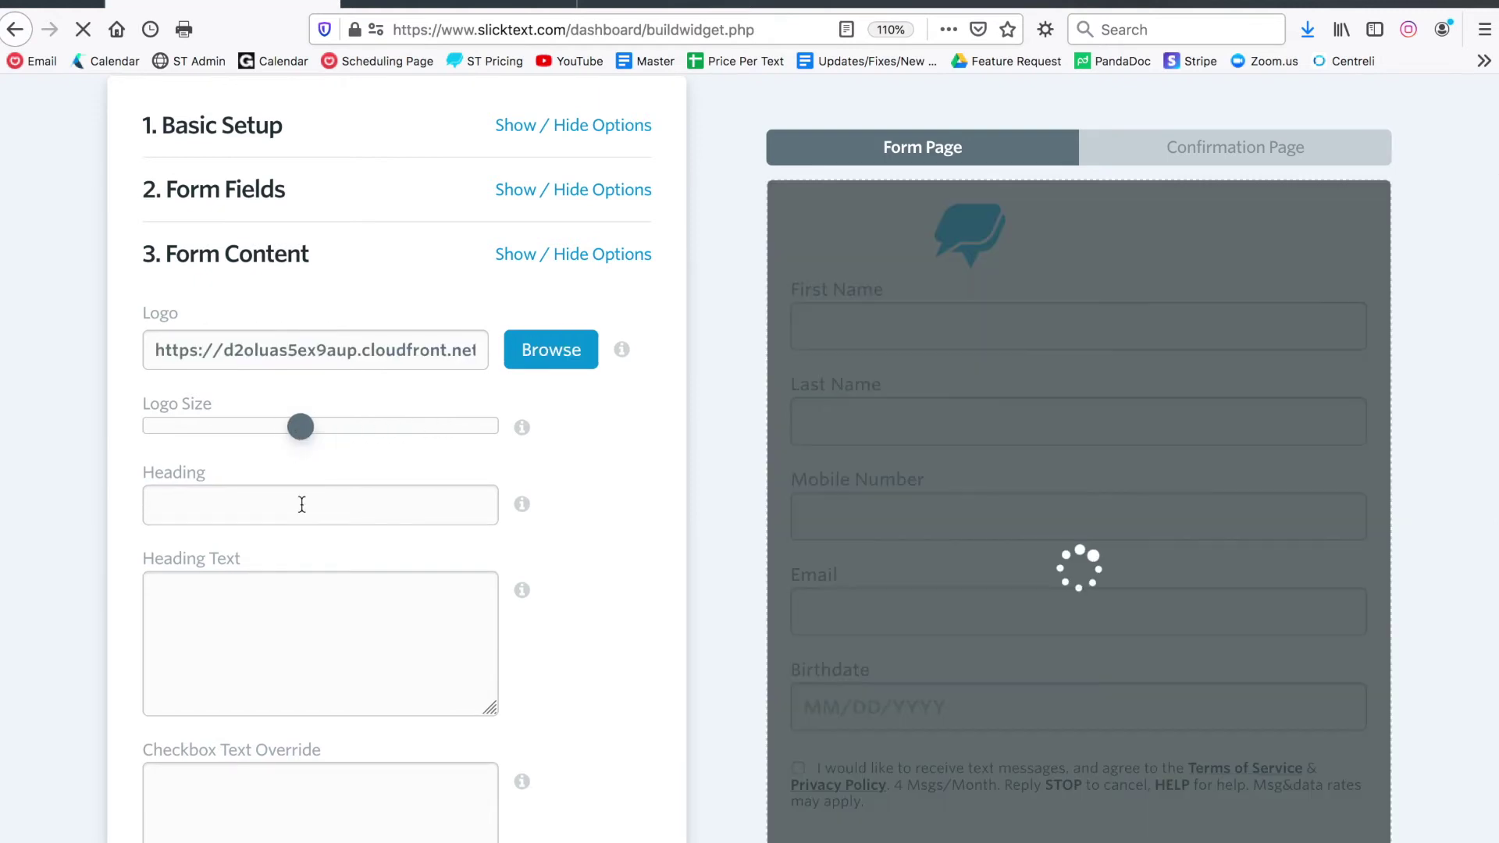
Add the heading 'Enter to Win XYZ!!' with the mobile-club FREE shipping invitation beneath it
left_click(299, 511)
type("Enter to Win XYZ!!")
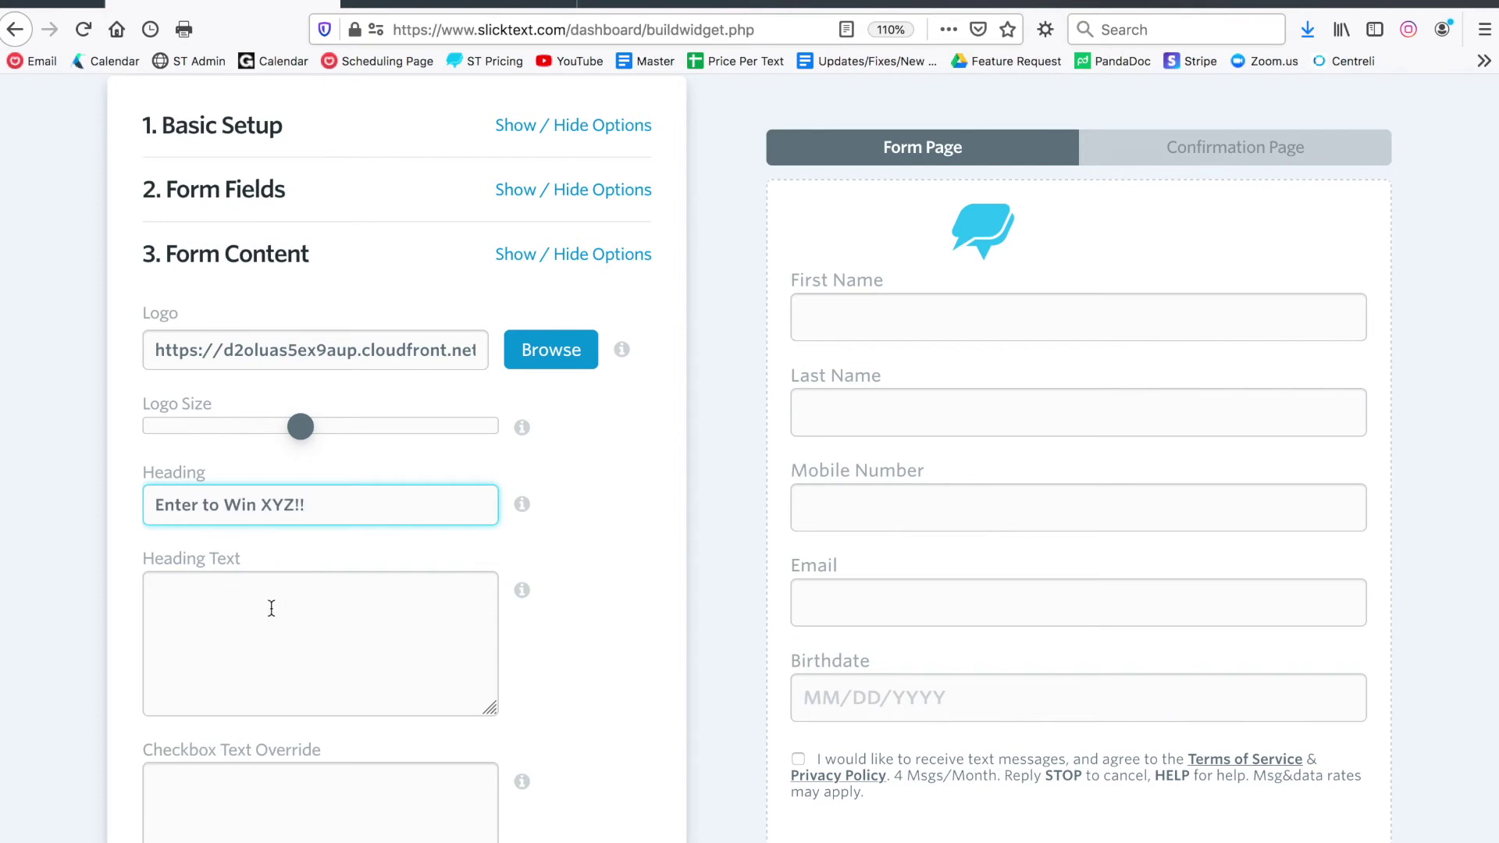
left_click(270, 608)
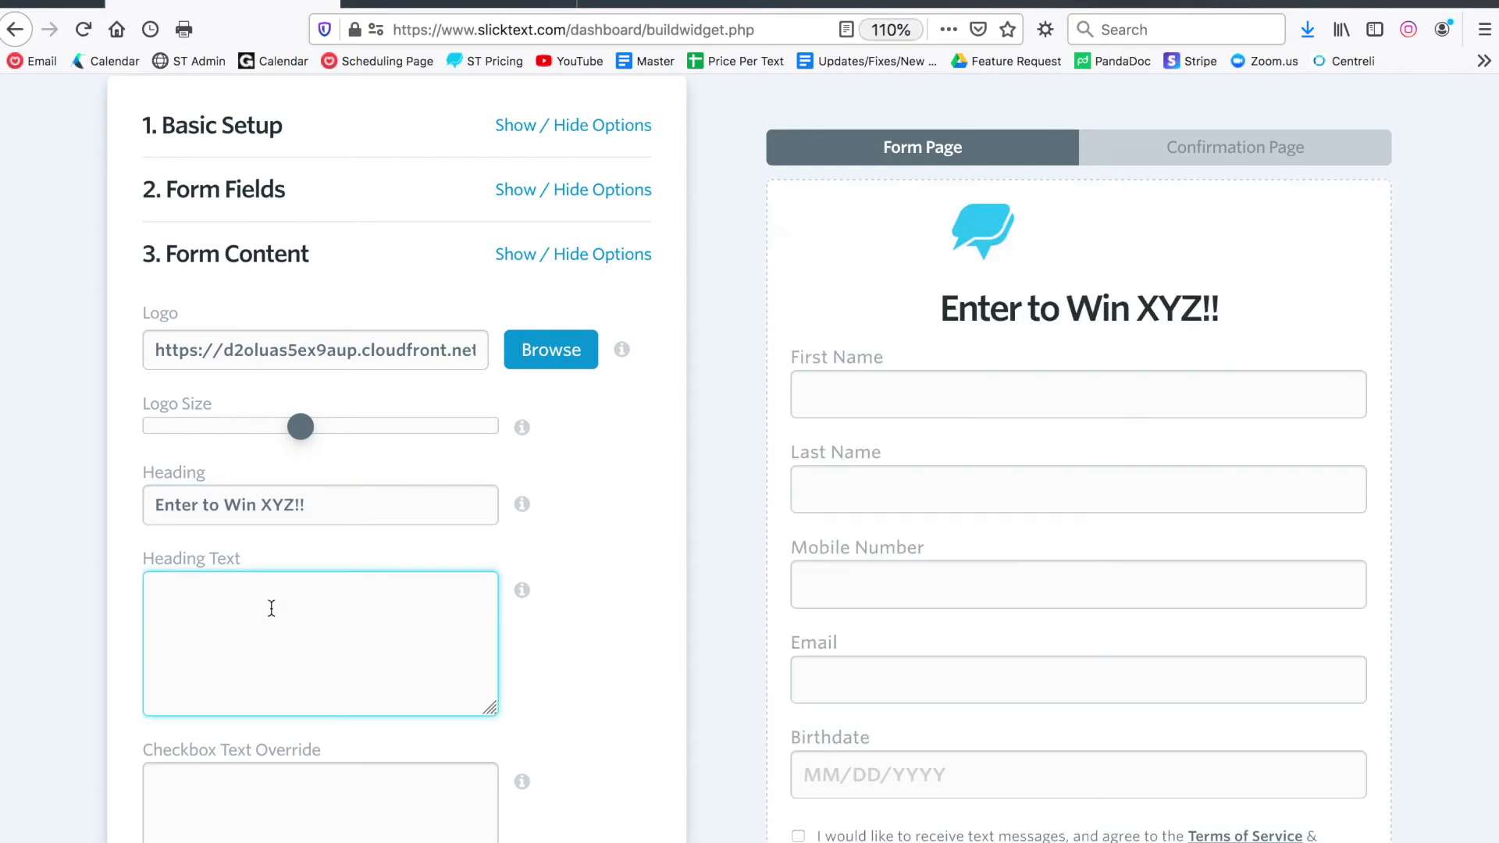
type("Enter your information below to join our mobile club and receive FREE shipping.")
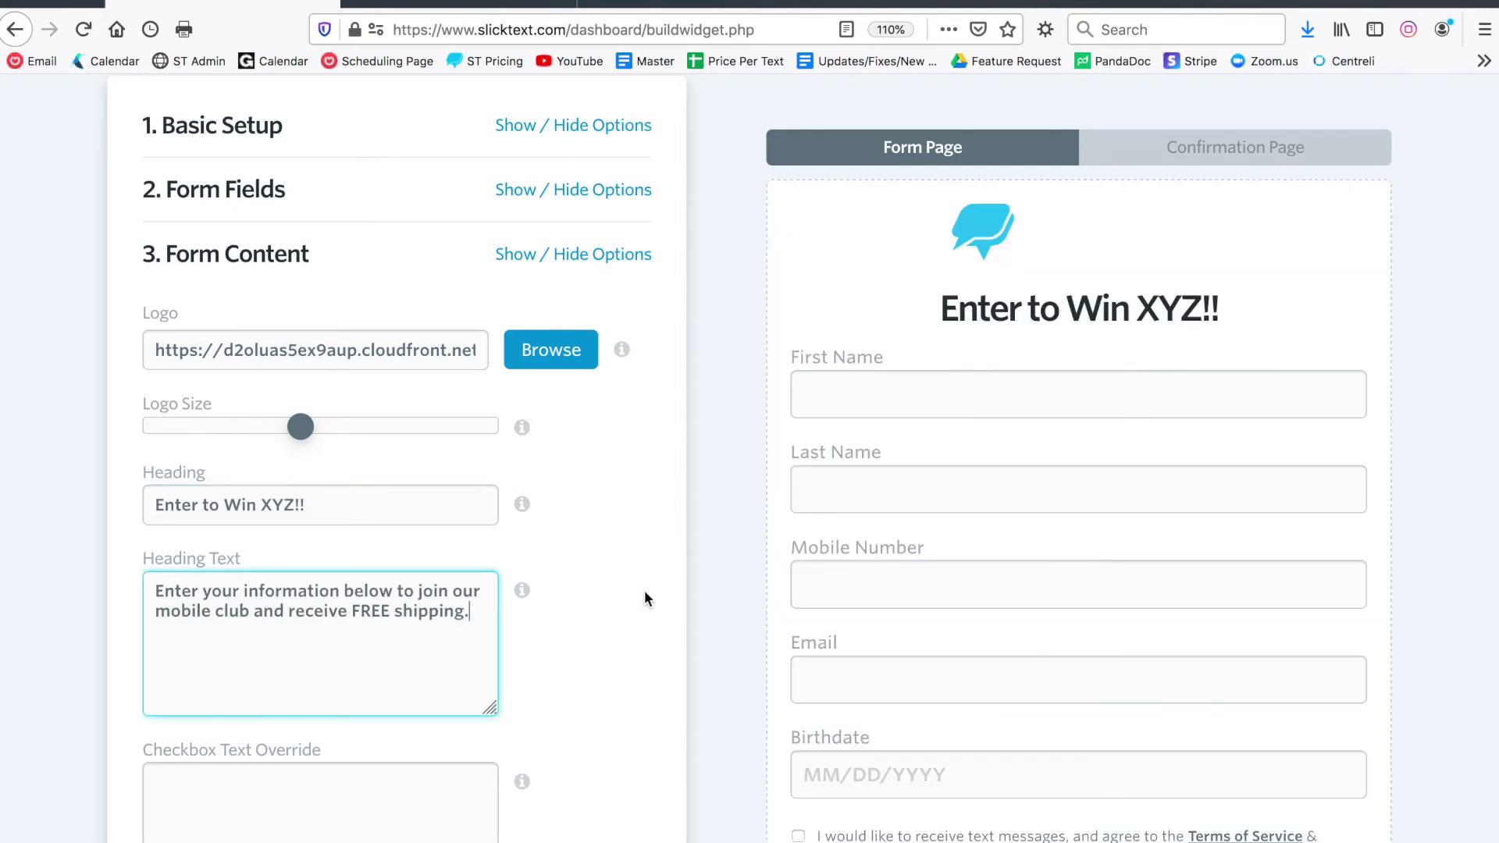
left_click(644, 599)
scroll(712, 562, "down", 3)
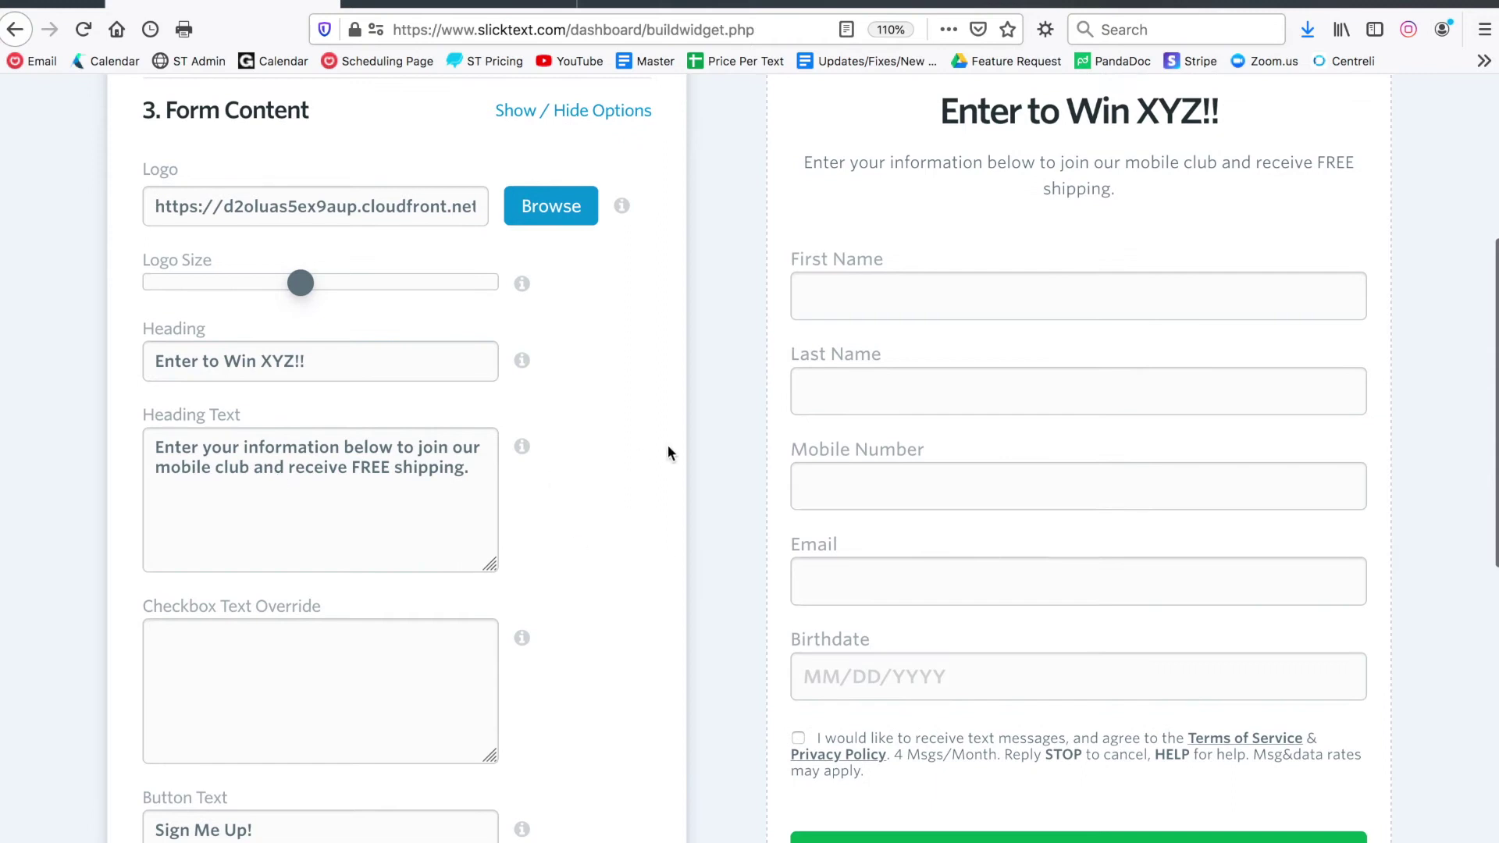
left_click_drag(885, 163, 726, 281)
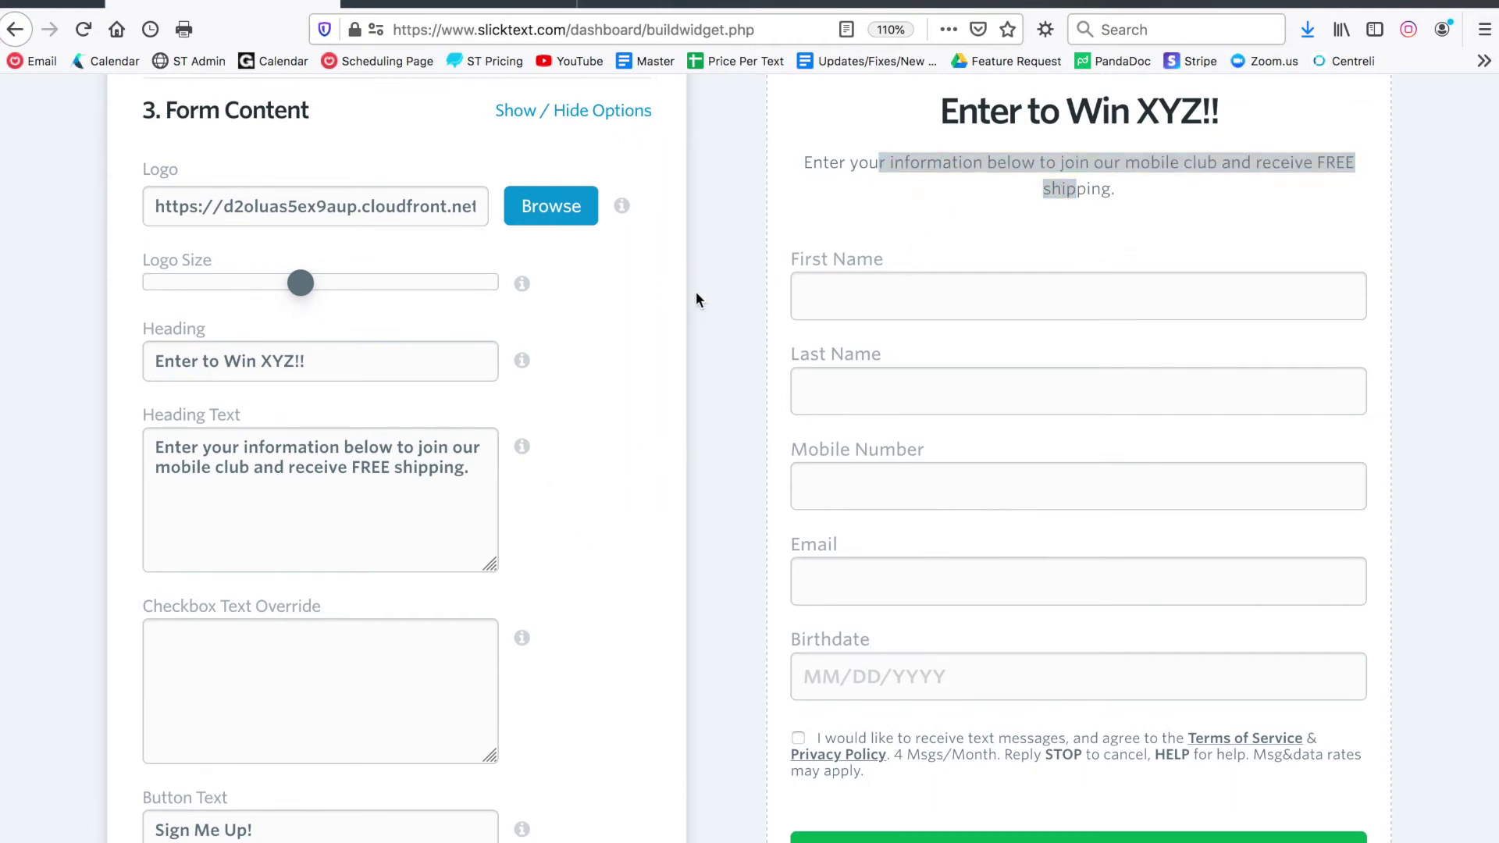
scroll(704, 390, "down", 1)
scroll(705, 397, "down", 3)
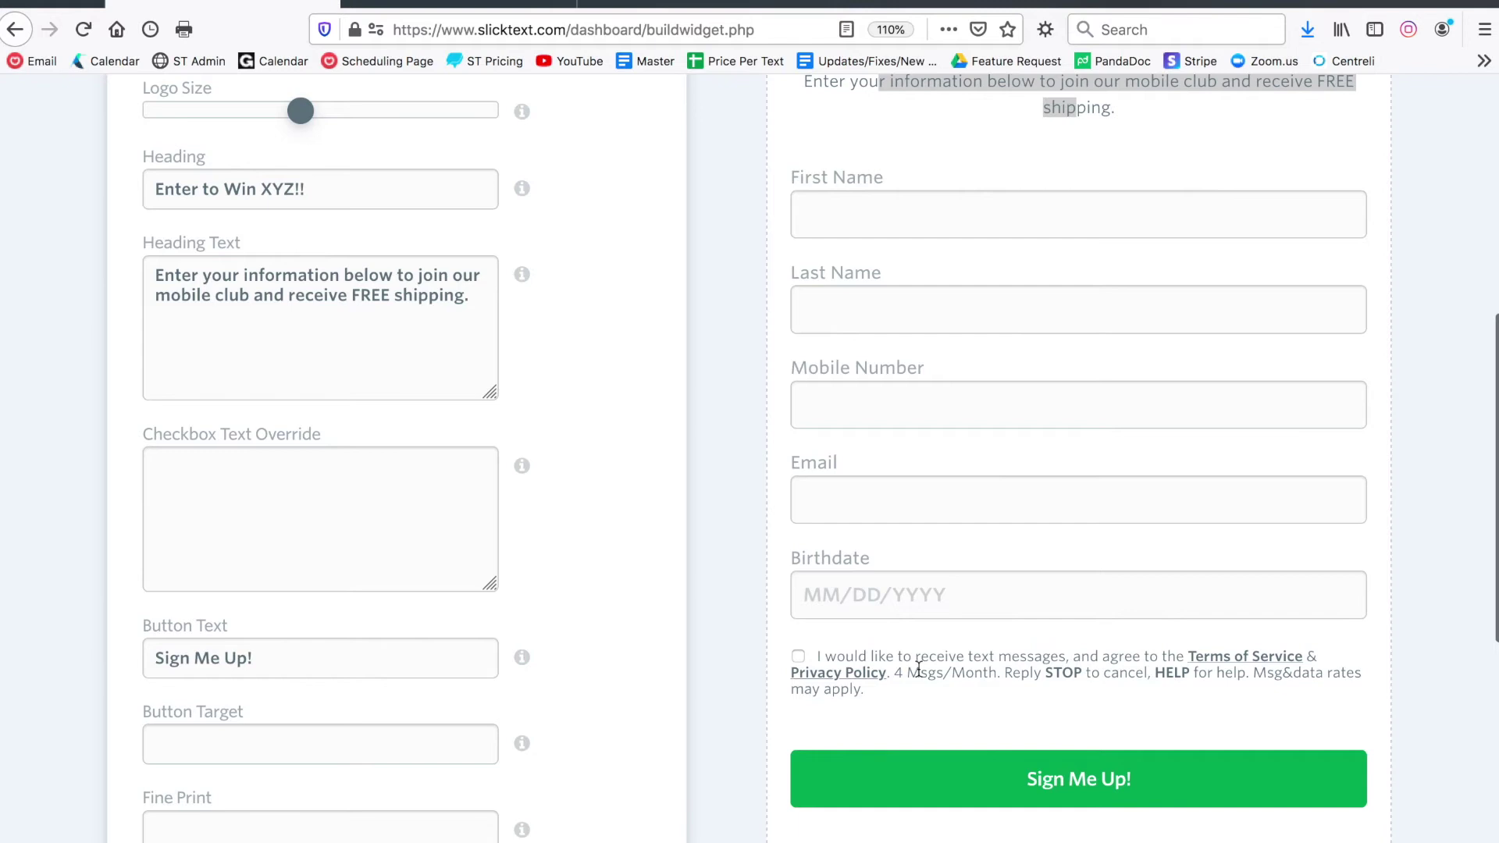
left_click_drag(886, 712, 829, 650)
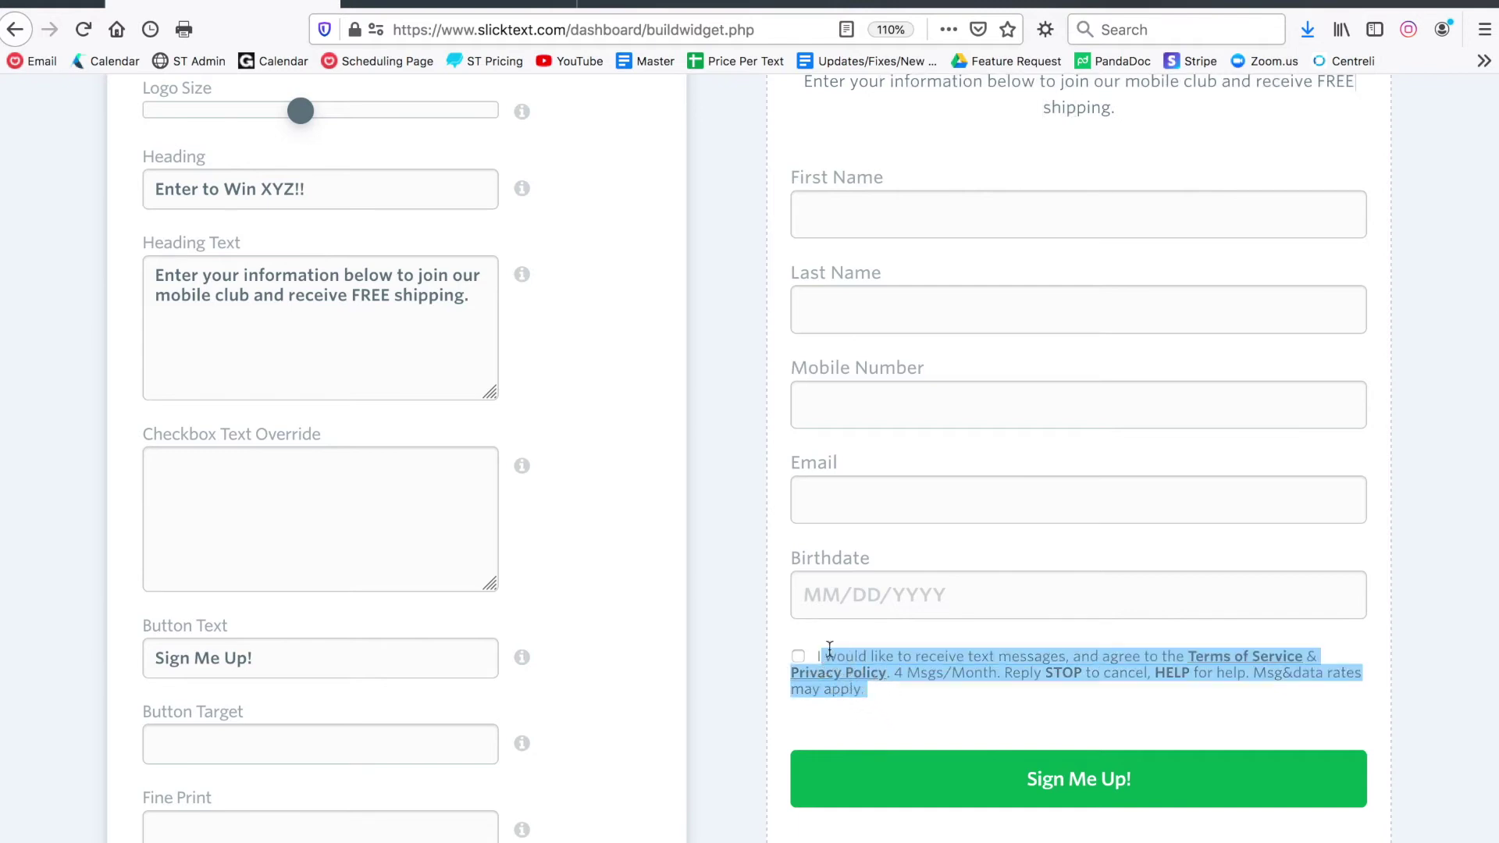
left_click(836, 645)
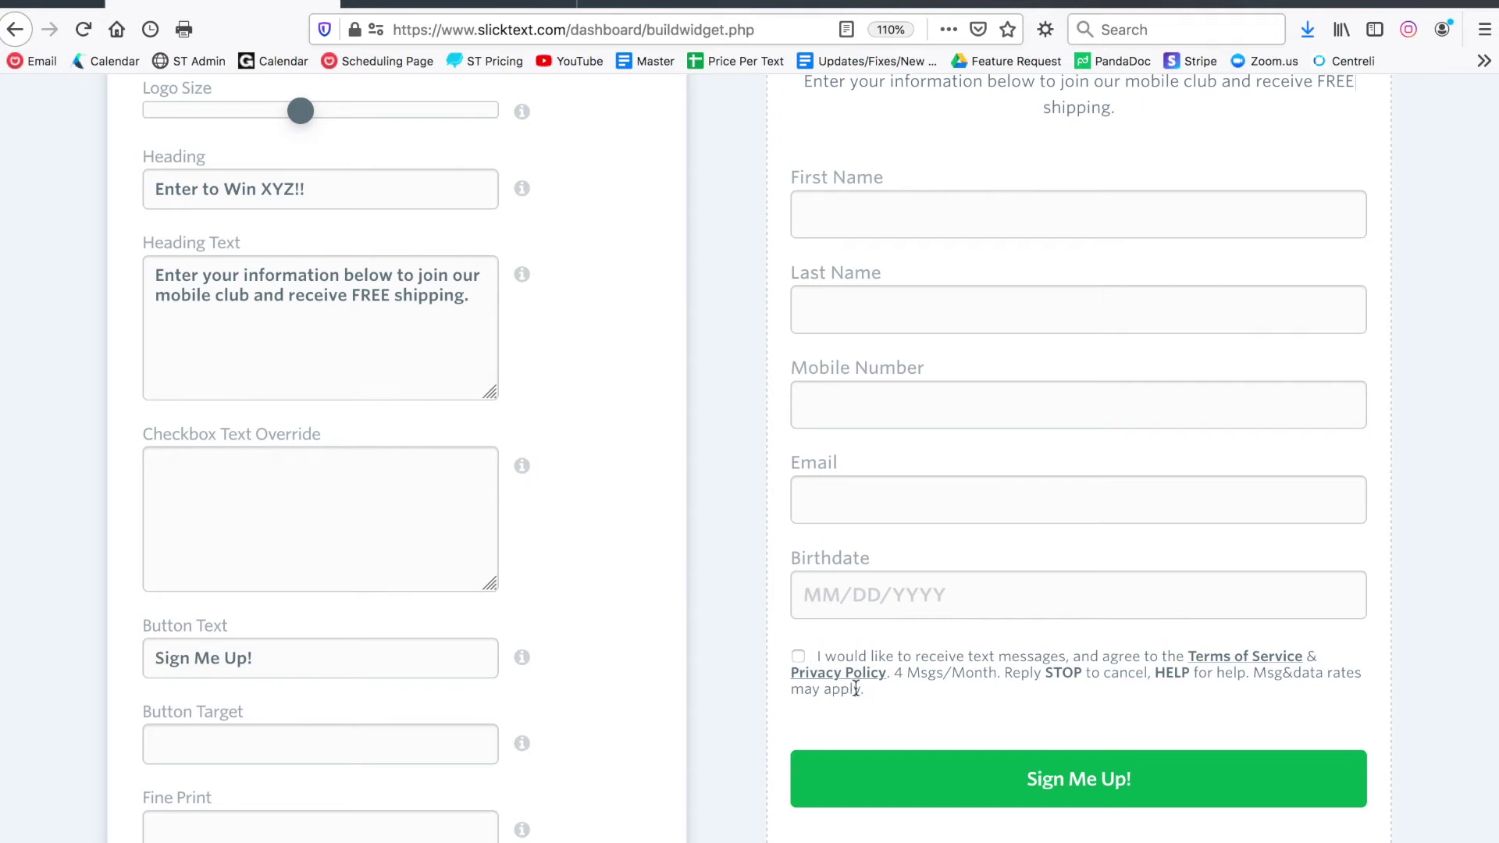
left_click_drag(877, 682, 899, 658)
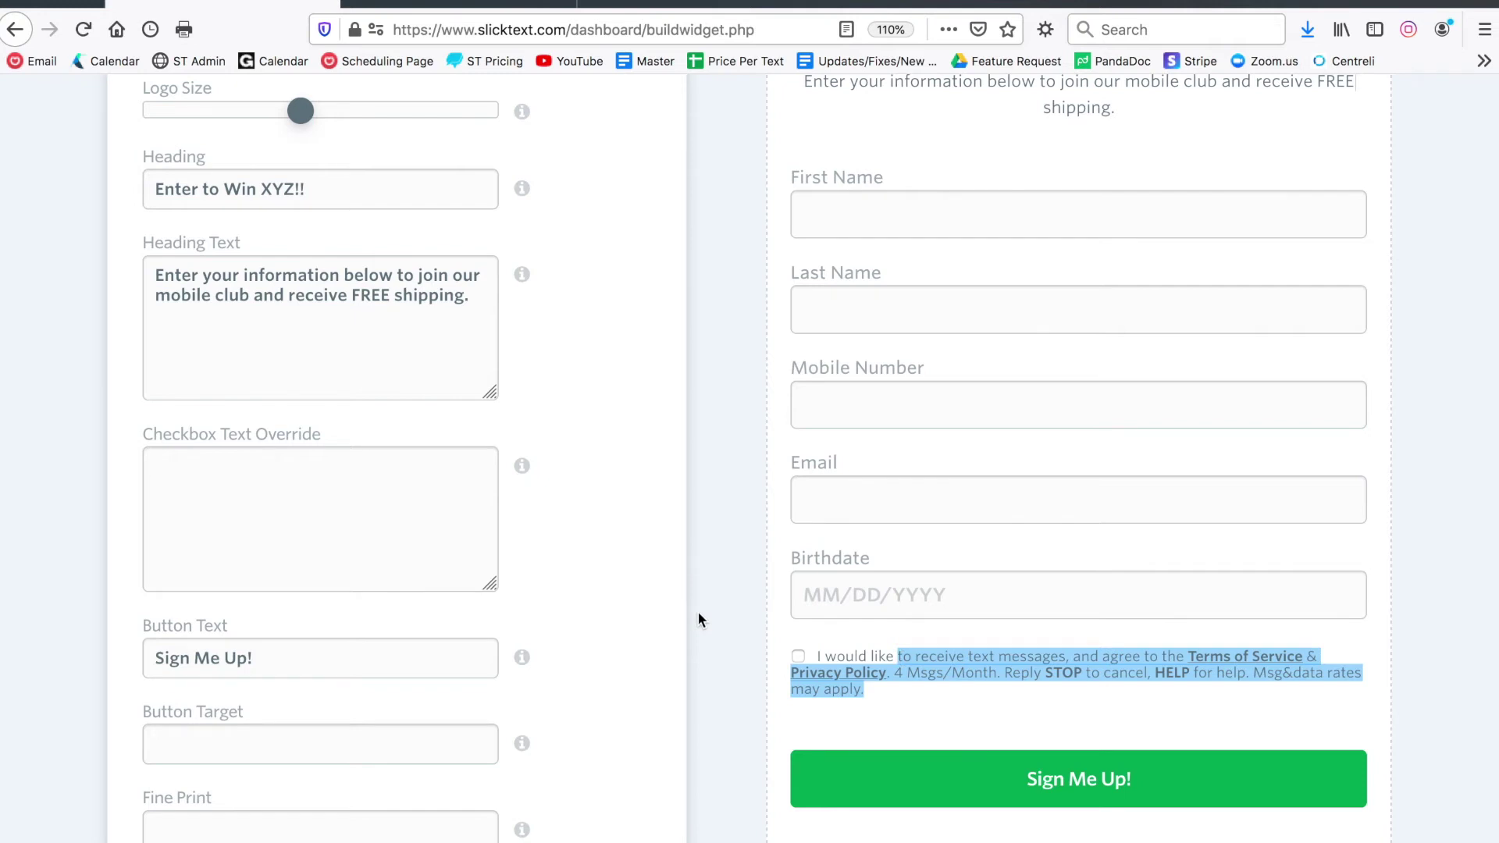
left_click(401, 501)
type("akjf ")
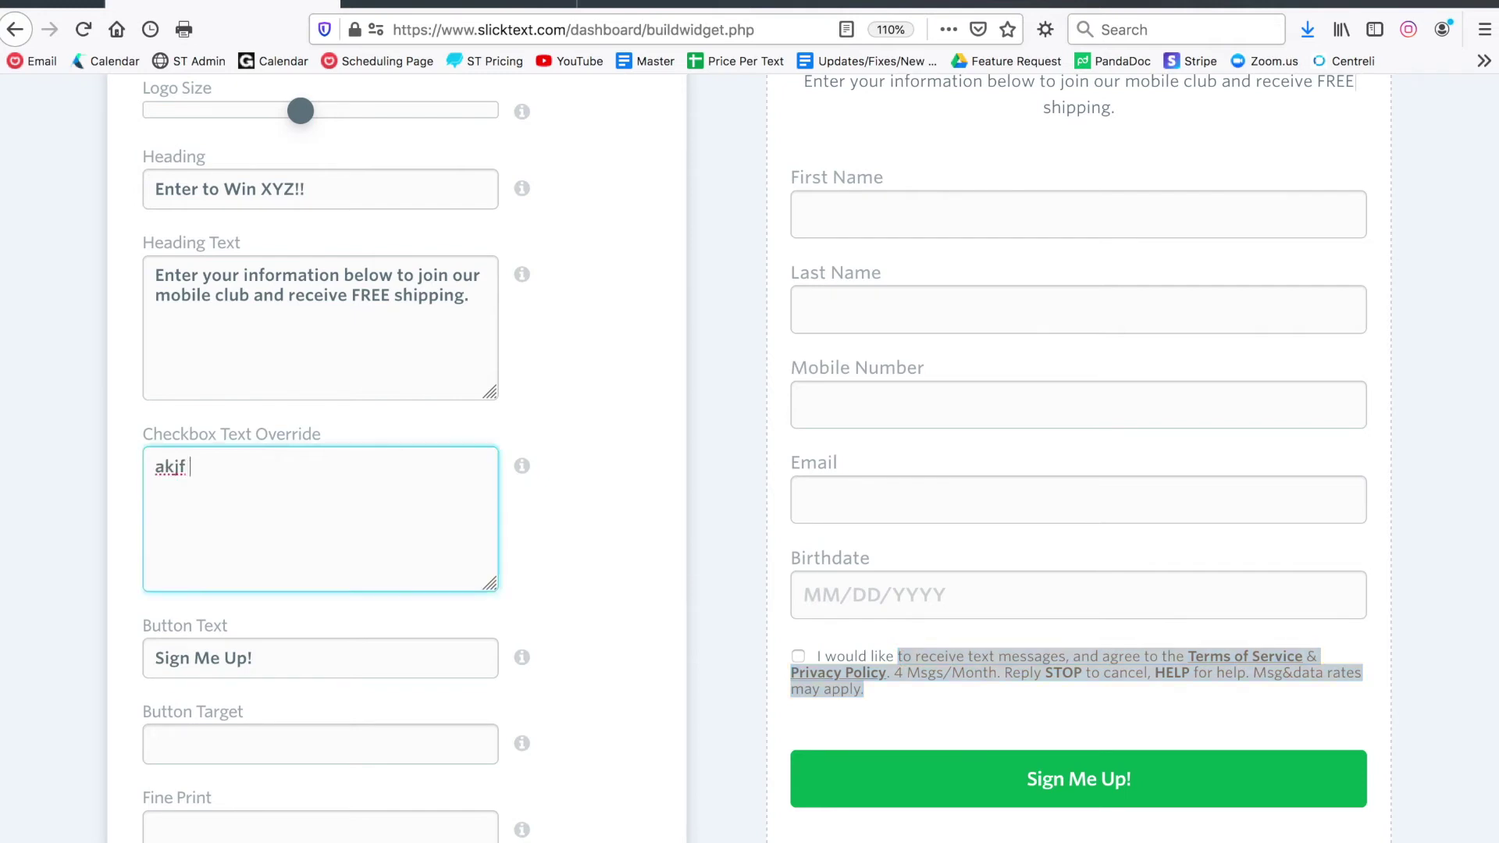
type("lkajf;ljfj ds;lfkj as;lkfj ;alsdkj f;lksad jflk;ads")
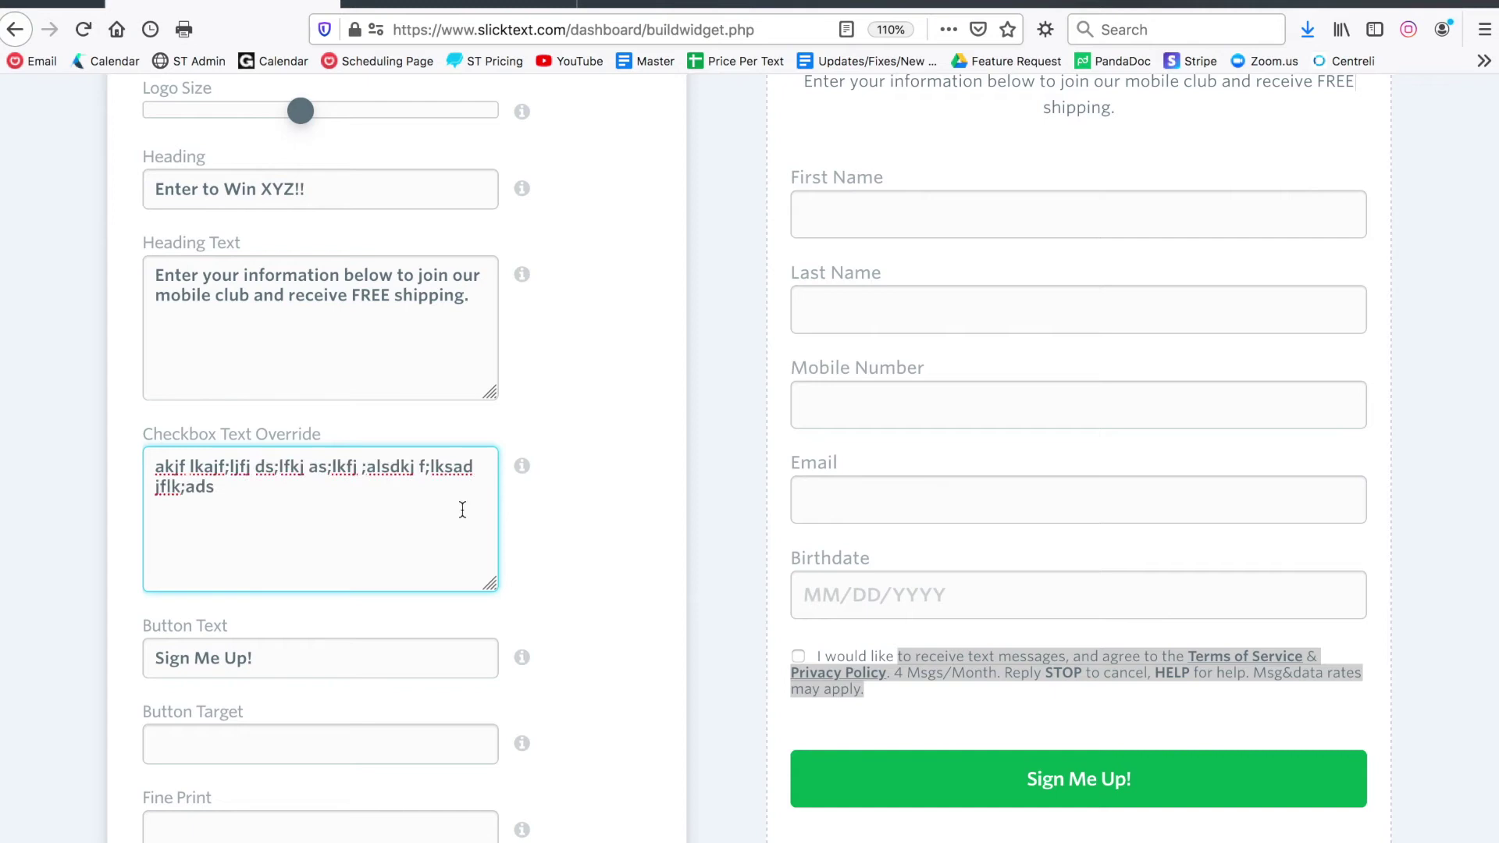
left_click(604, 556)
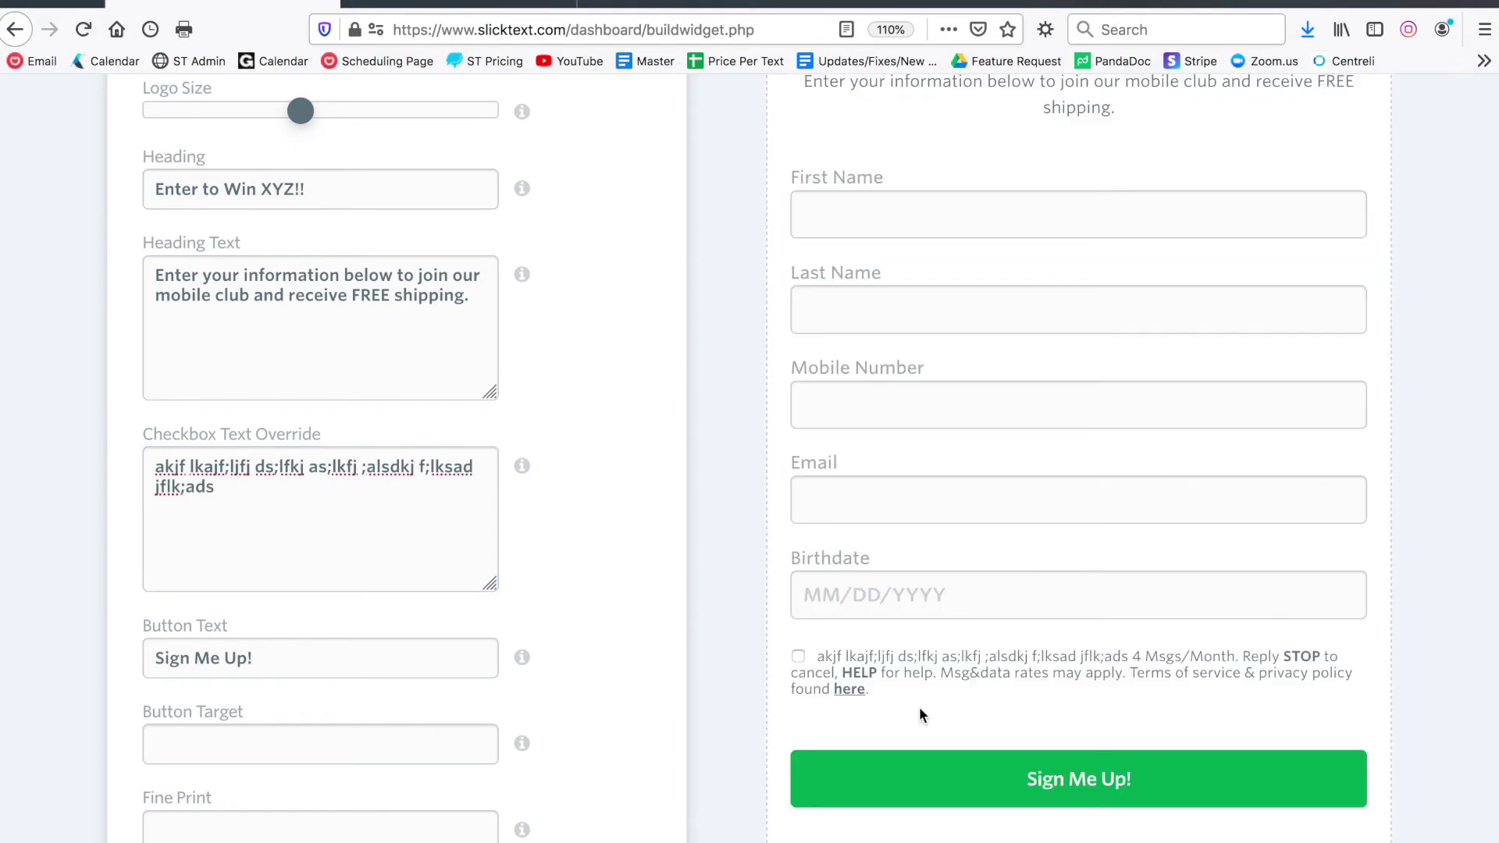
left_click_drag(281, 508, 115, 473)
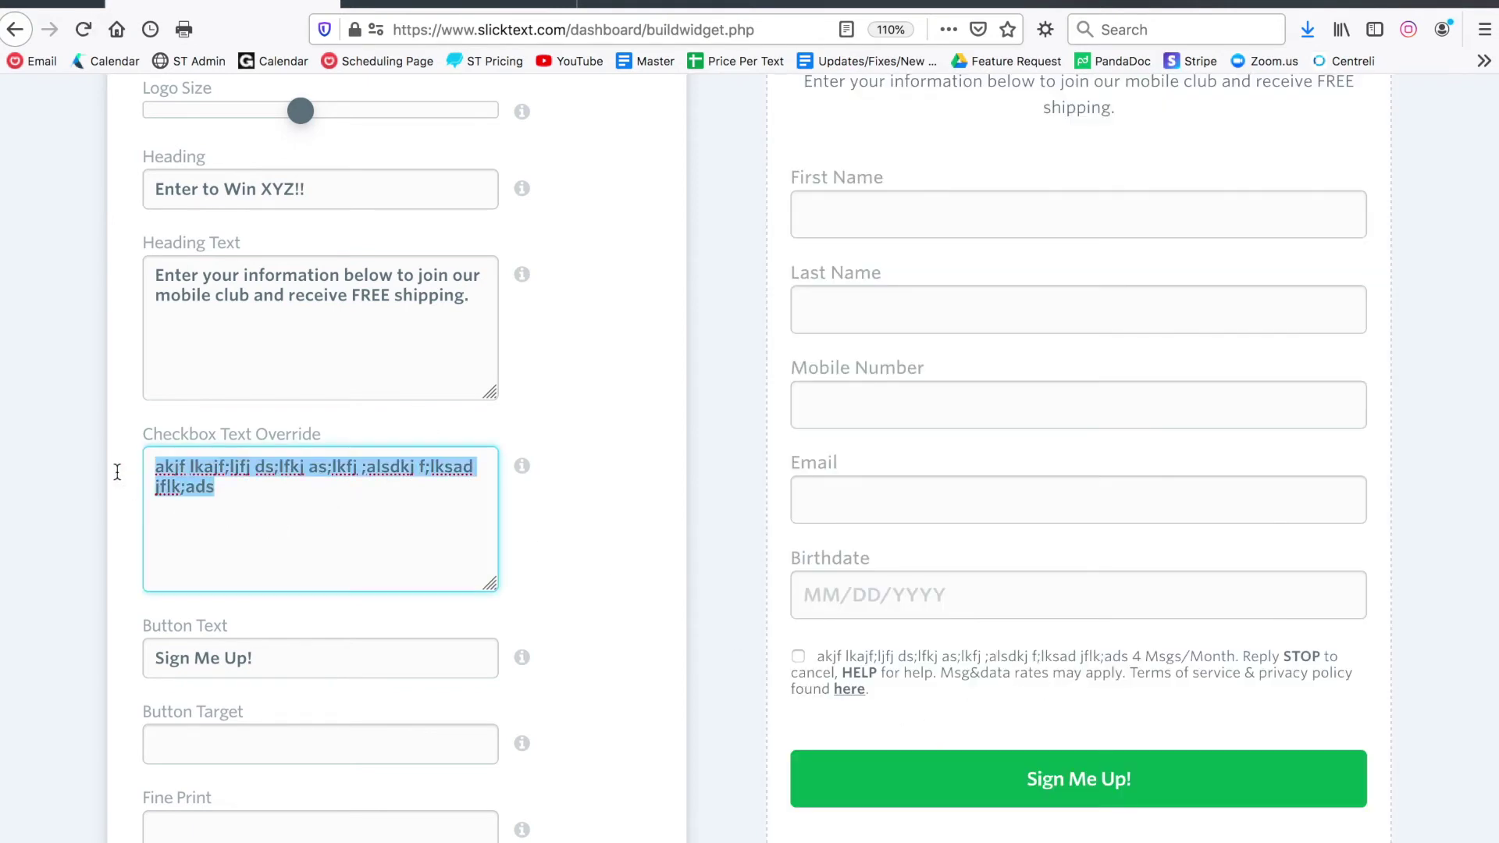
key("BackSpace")
left_click(573, 521)
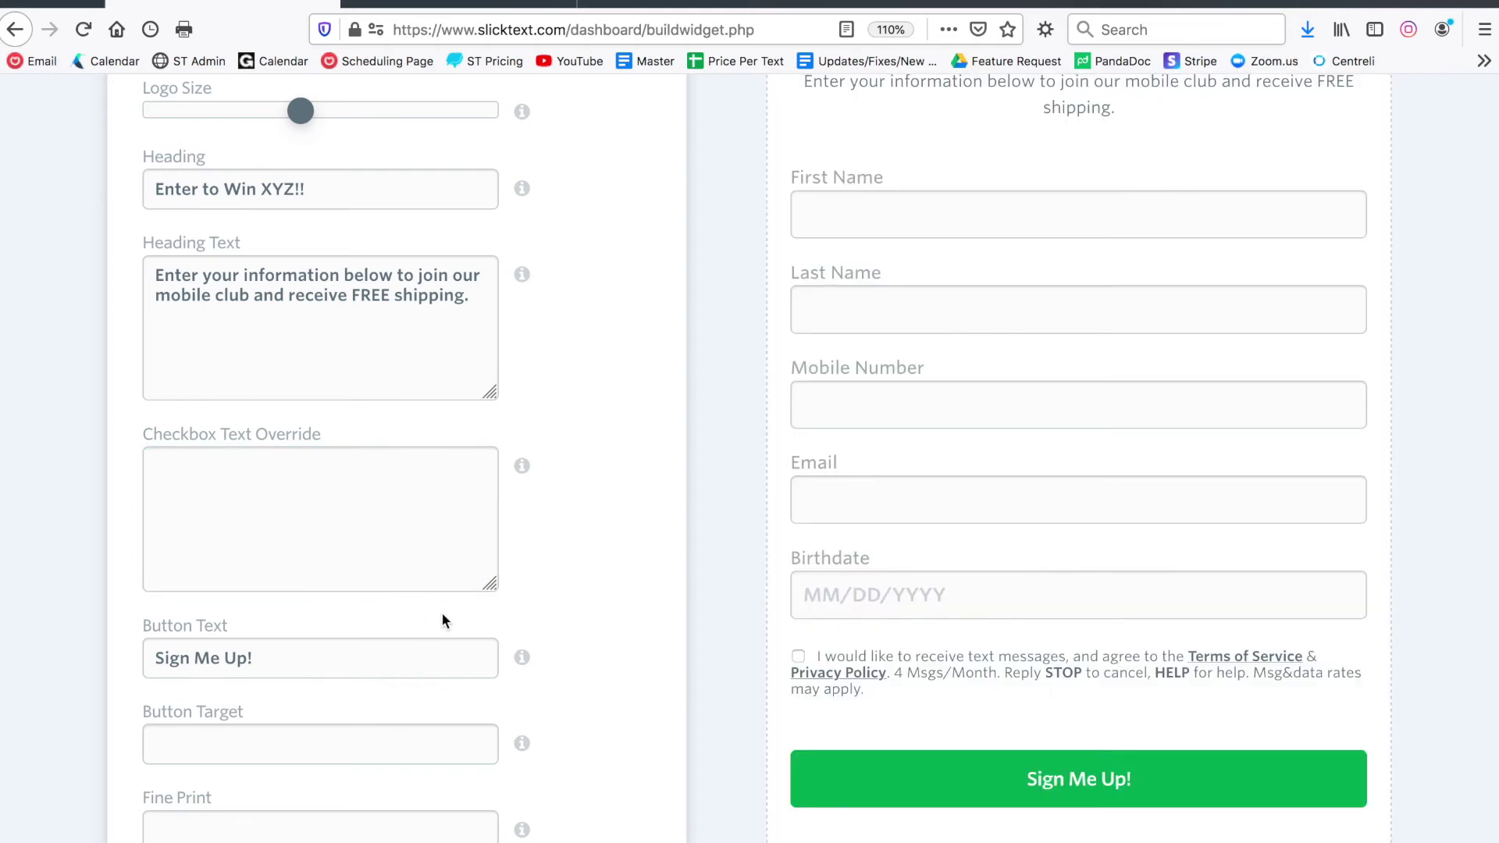
Relabel the form button 'Submit'
scroll(443, 621, "down", 1)
left_click_drag(341, 593, 74, 589)
type("Su")
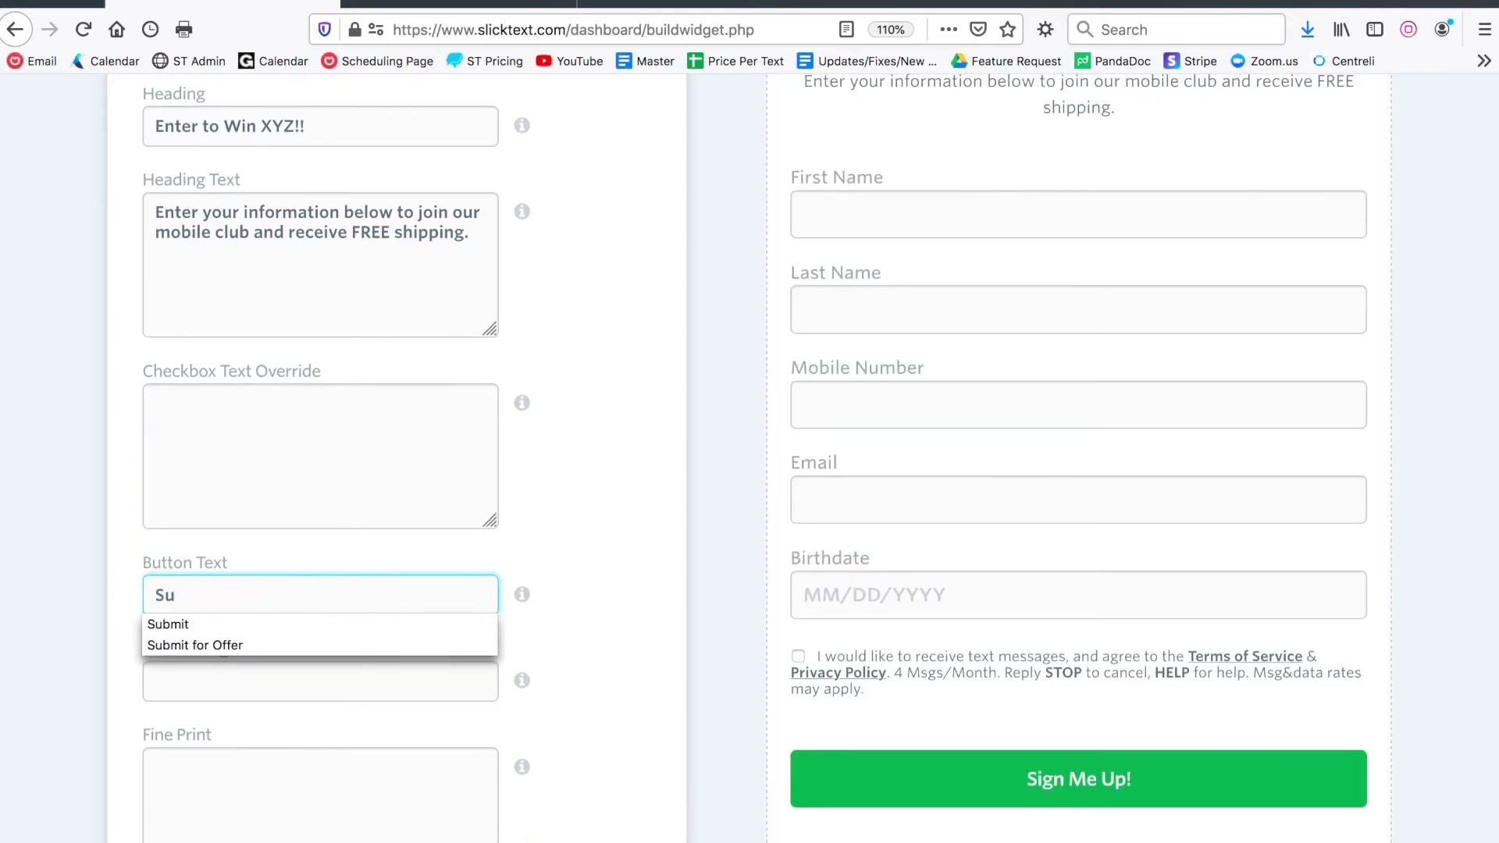
type("bmit")
left_click(564, 557)
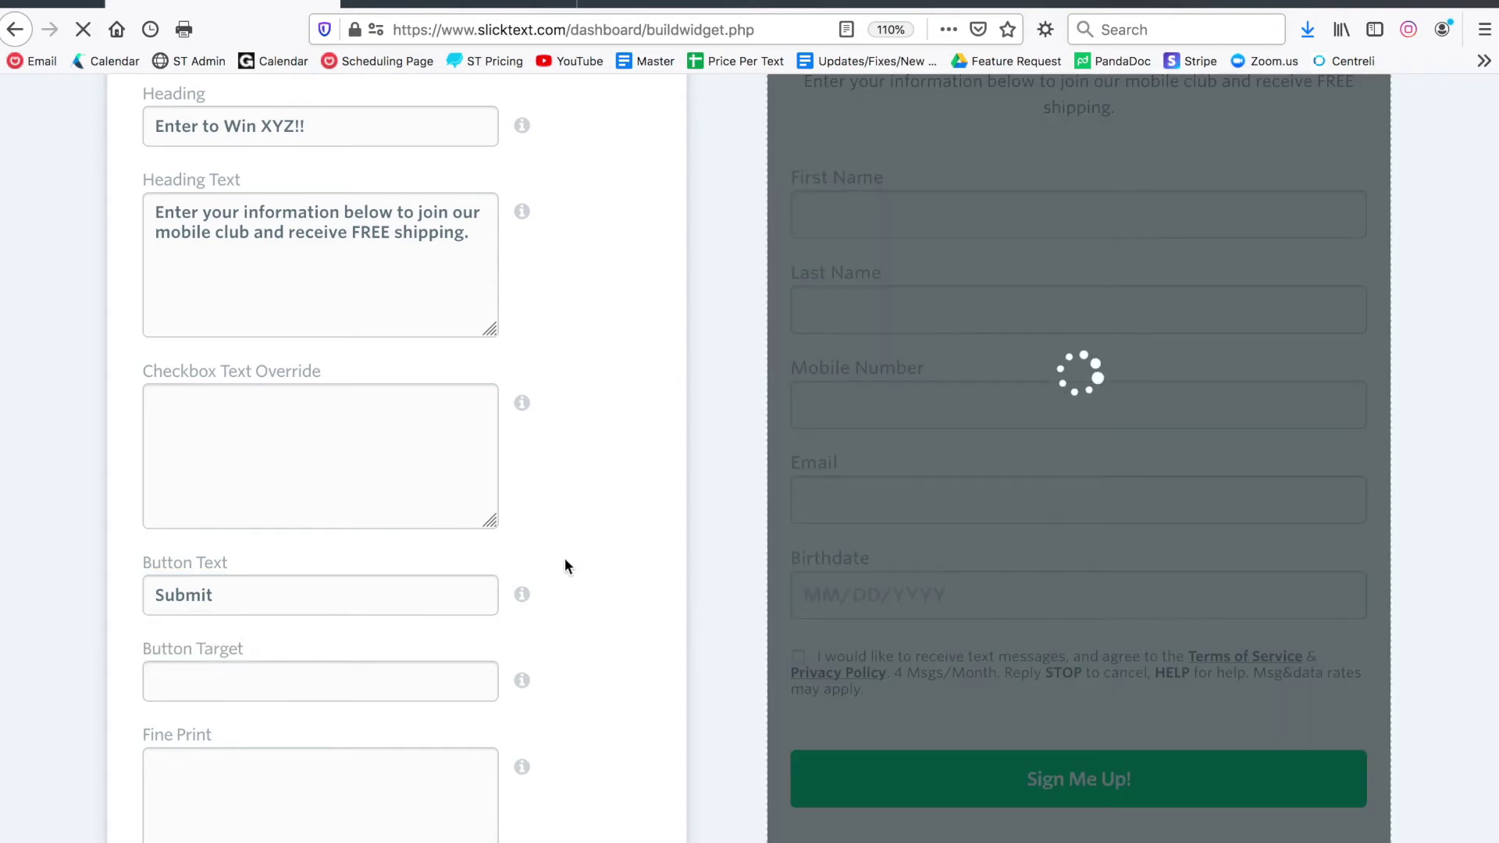
Try entering a button target address, then erase it again
scroll(564, 557, "down", 4)
scroll(565, 559, "up", 3)
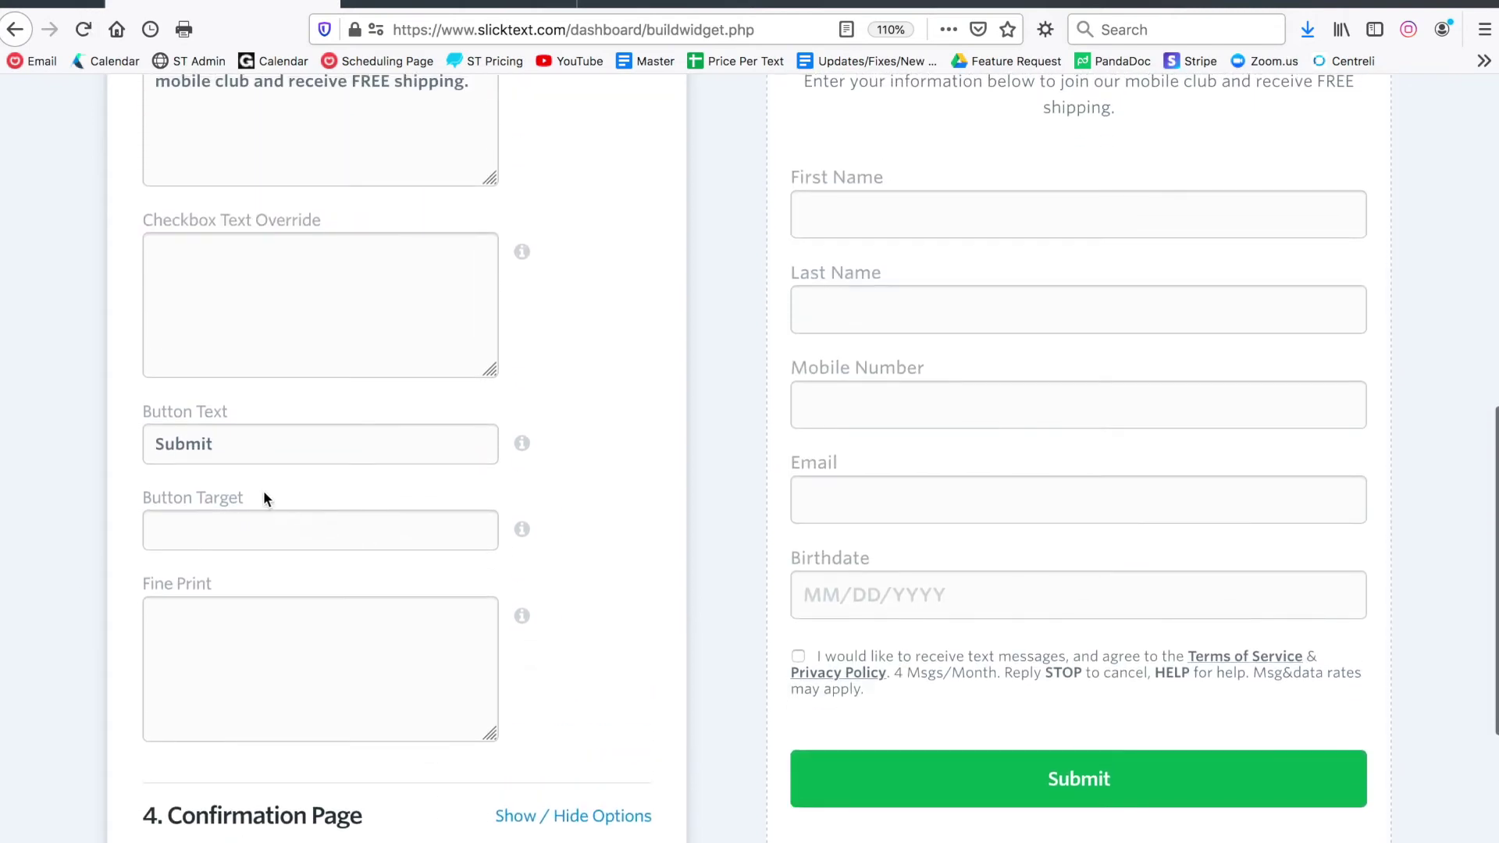
left_click_drag(240, 496, 148, 500)
left_click(191, 531)
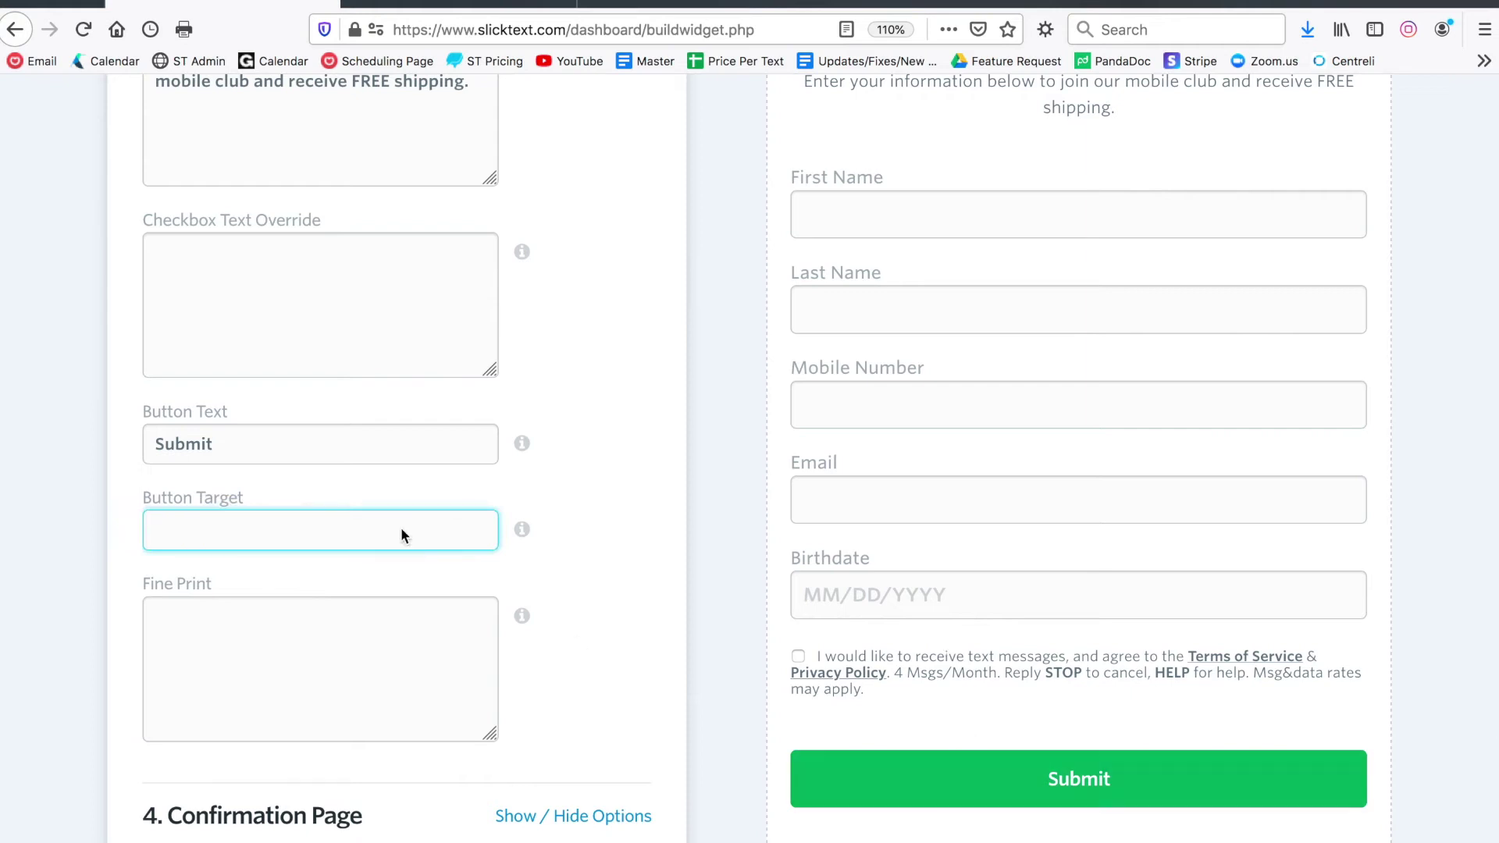
left_click(324, 528)
type("slick")
key("BackSpace")
key("BackSpace")
key("BackSpace")
key("BackSpace")
key("BackSpace")
Add sample fine print text to the form, then delete it
scroll(495, 533, "down", 1)
left_click(352, 593)
type("lkjadflkj asdkl;fj ")
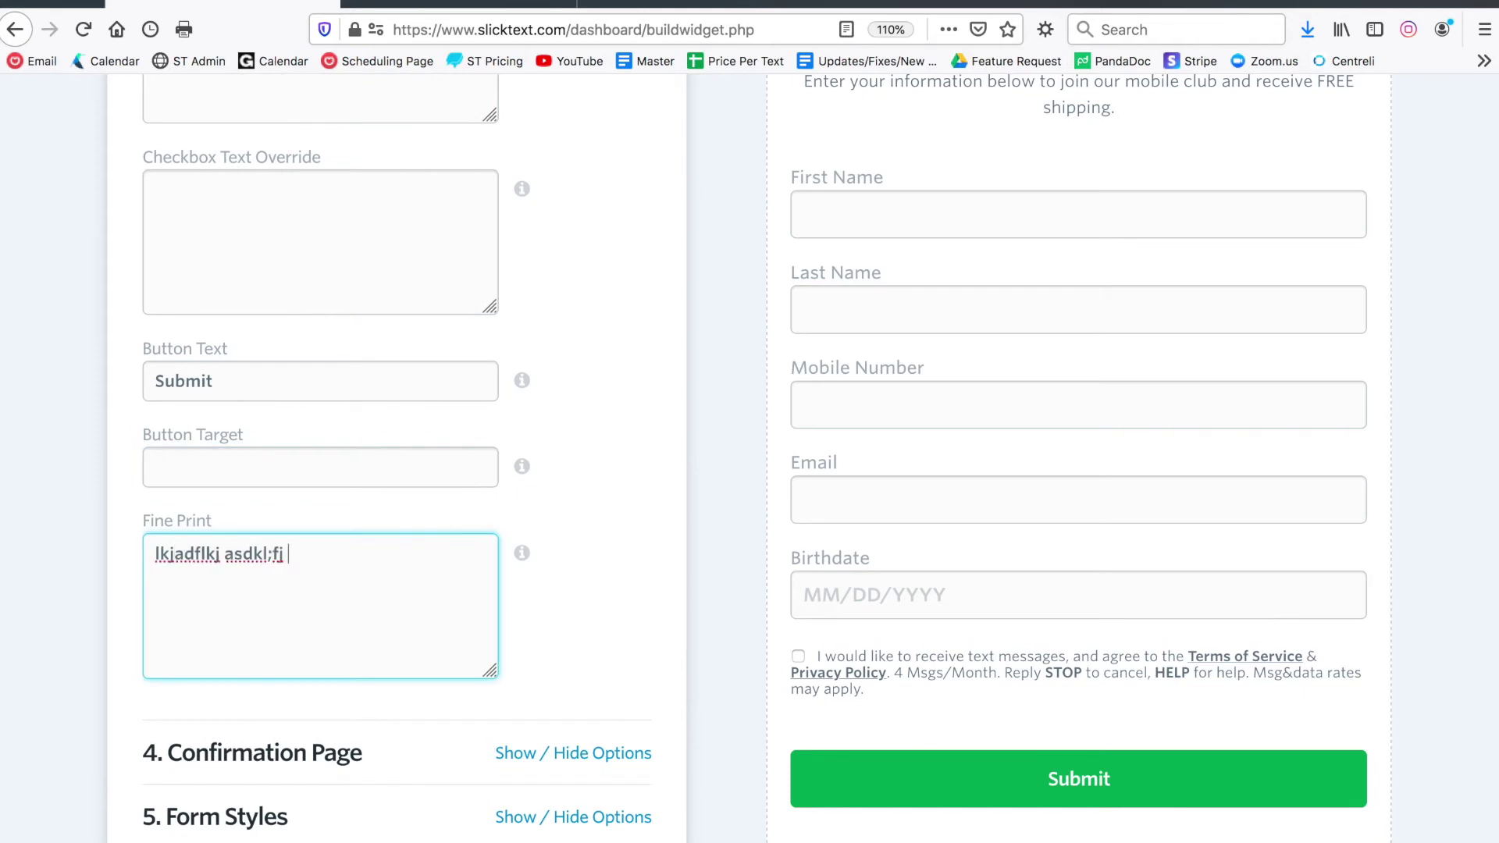
type("kl;adsj fl;jads fl;j f l;kdsjfklas ;lfadsf")
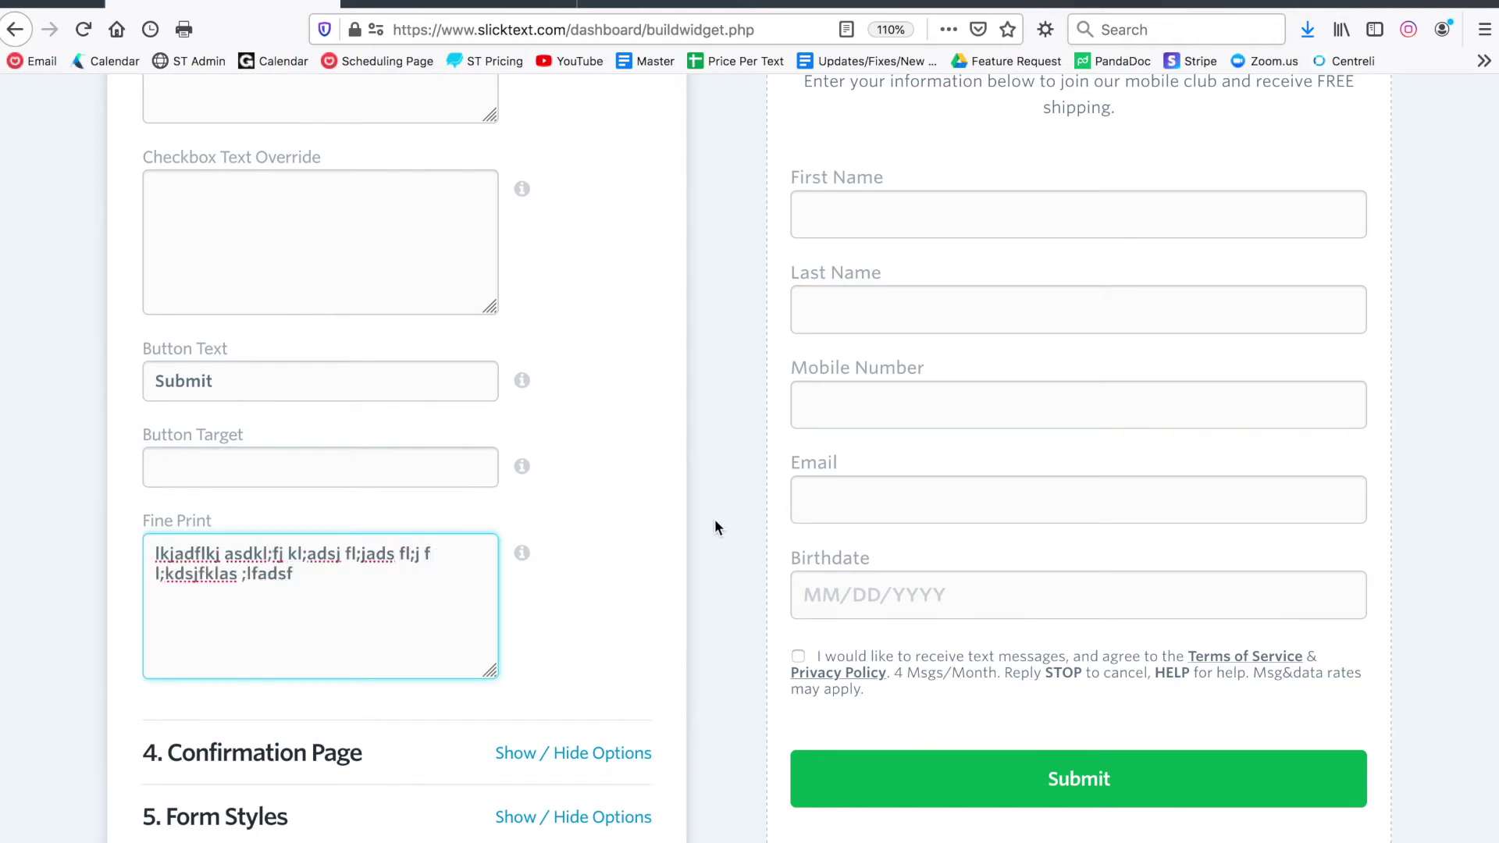
left_click(681, 522)
scroll(648, 503, "down", 3)
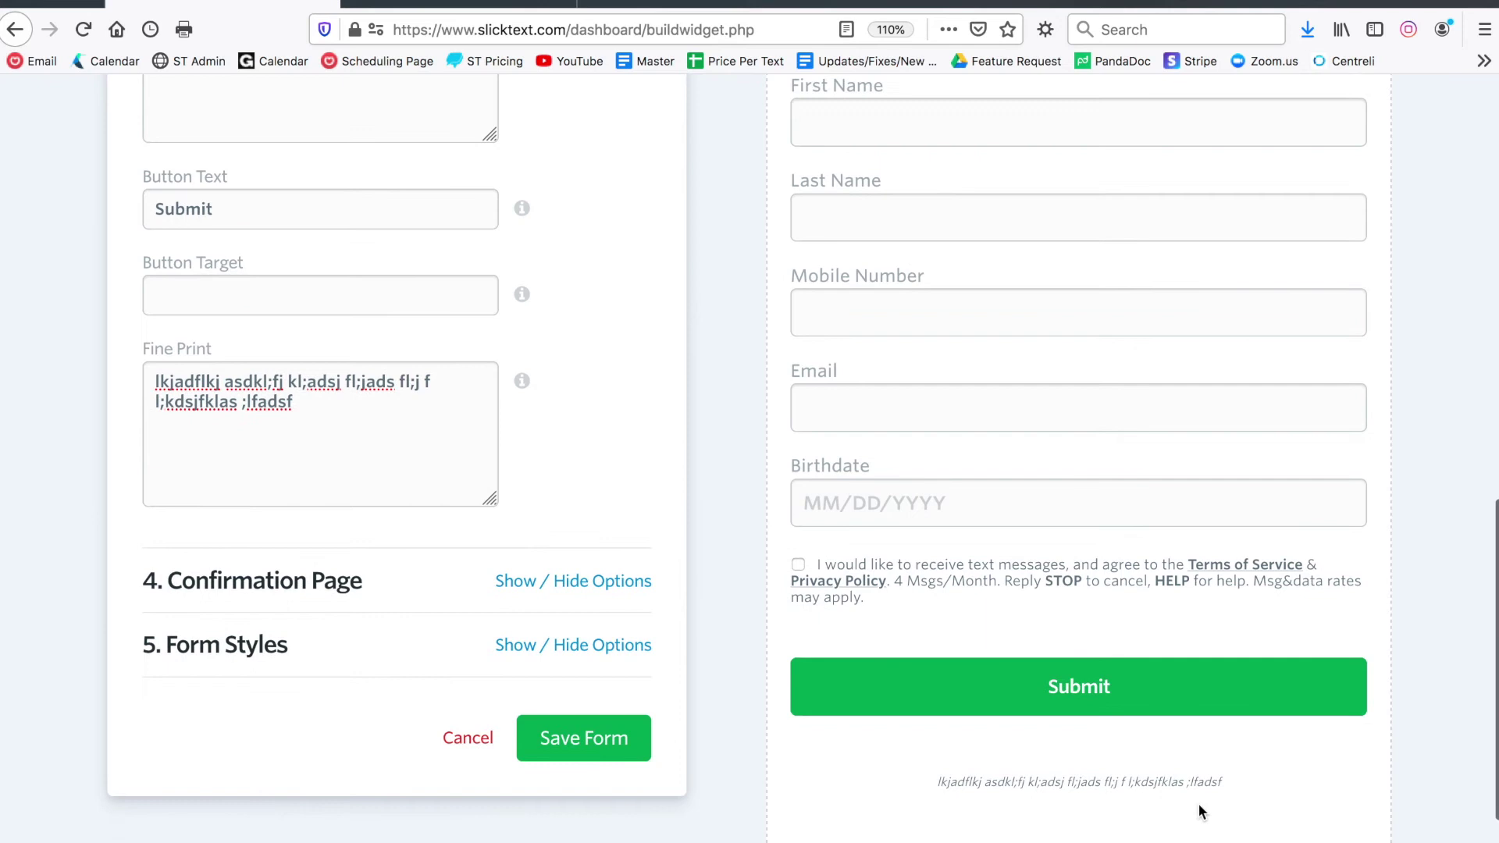
left_click_drag(1210, 781, 971, 782)
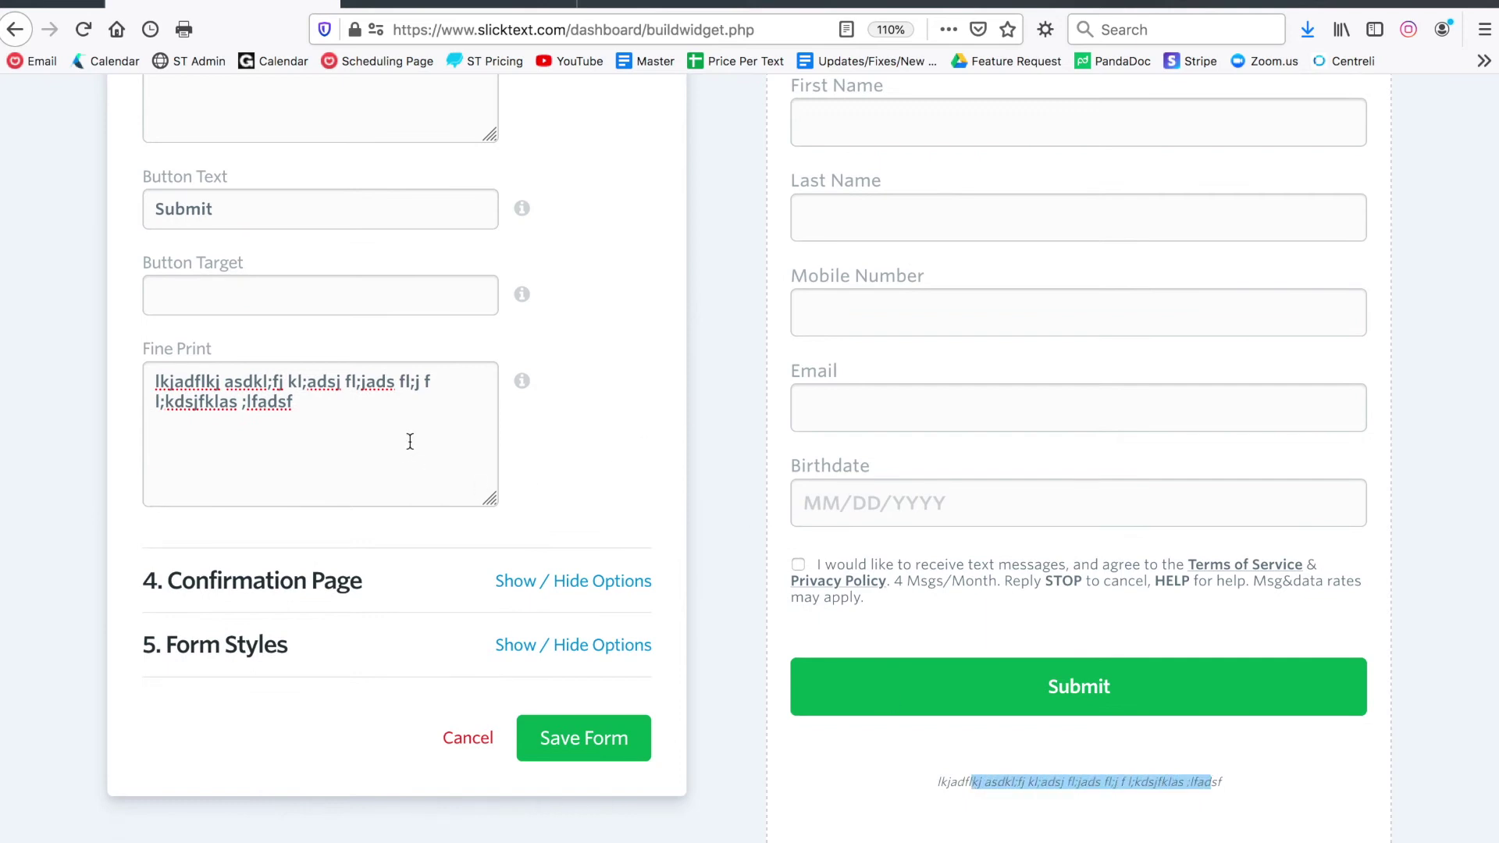
left_click_drag(410, 442, 86, 366)
key("BackSpace")
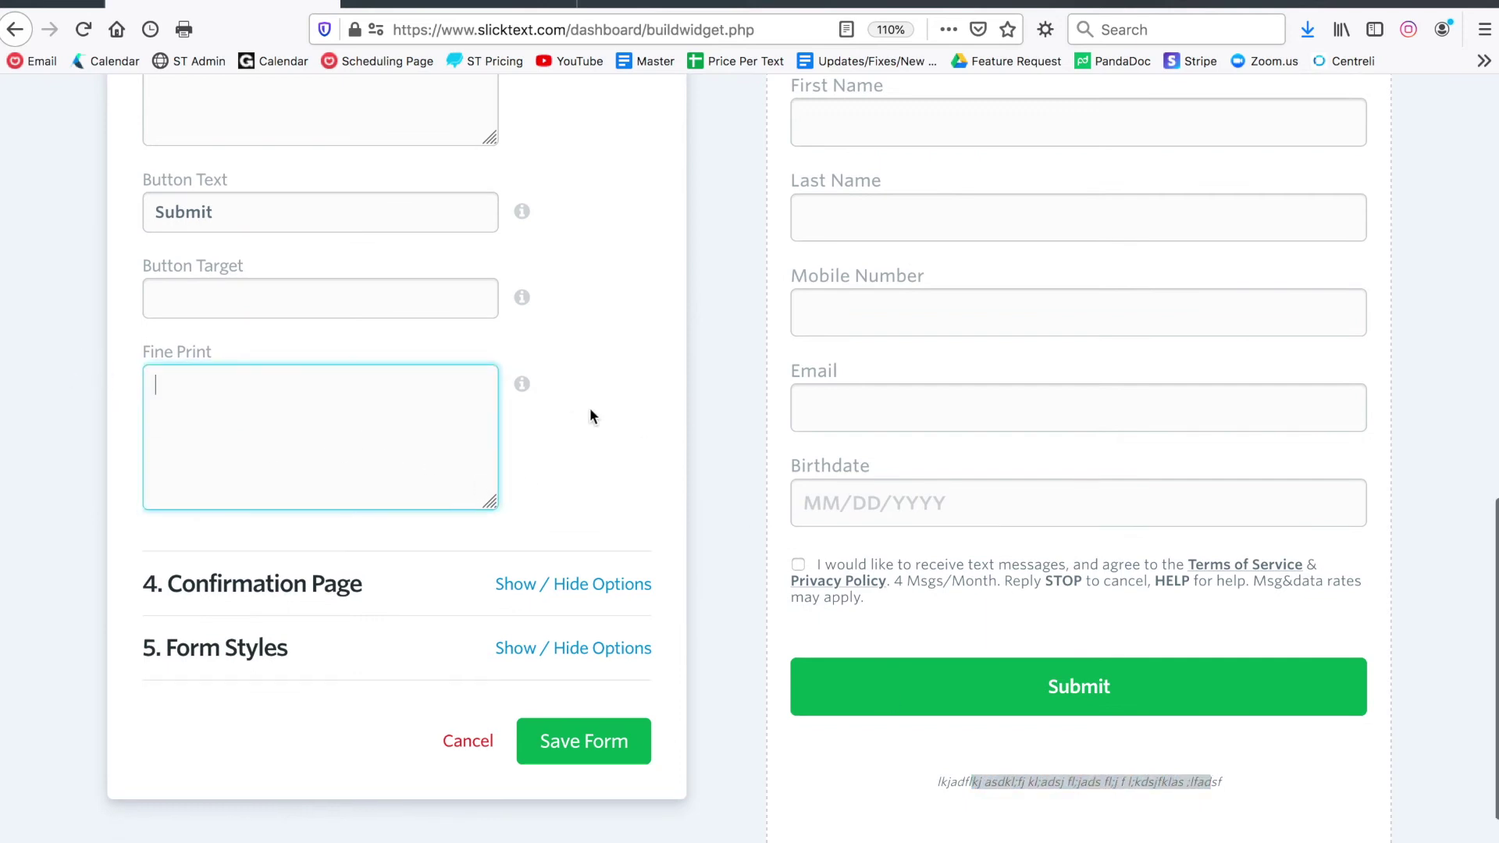
scroll(589, 408, "up", 6)
scroll(604, 178, "up", 7)
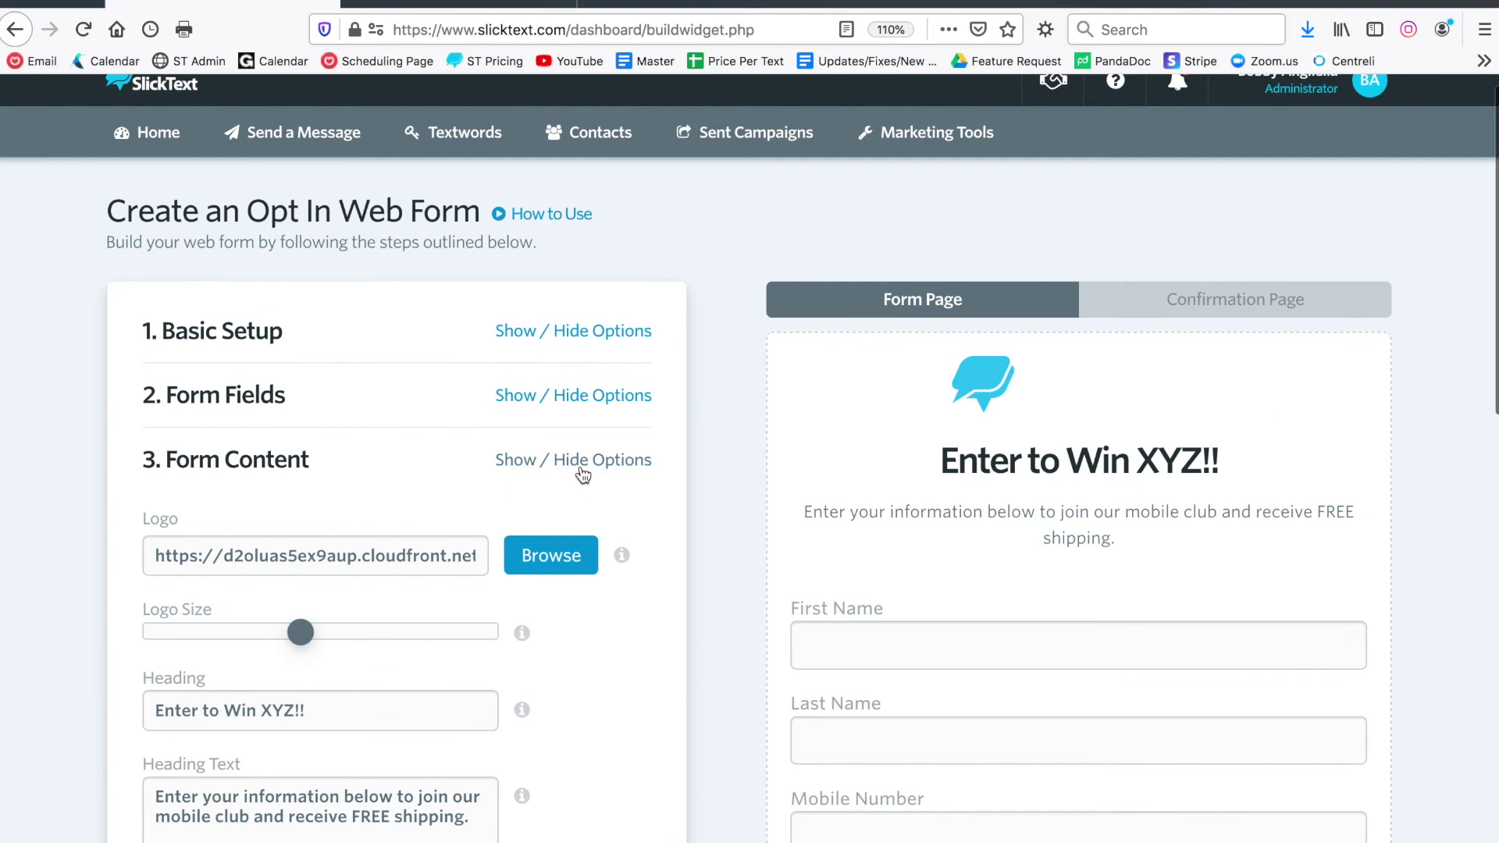
Collapse Form Content to reach the confirmation page settings and its 'Thanks For Joining!' preview
left_click(583, 460)
scroll(584, 476, "down", 1)
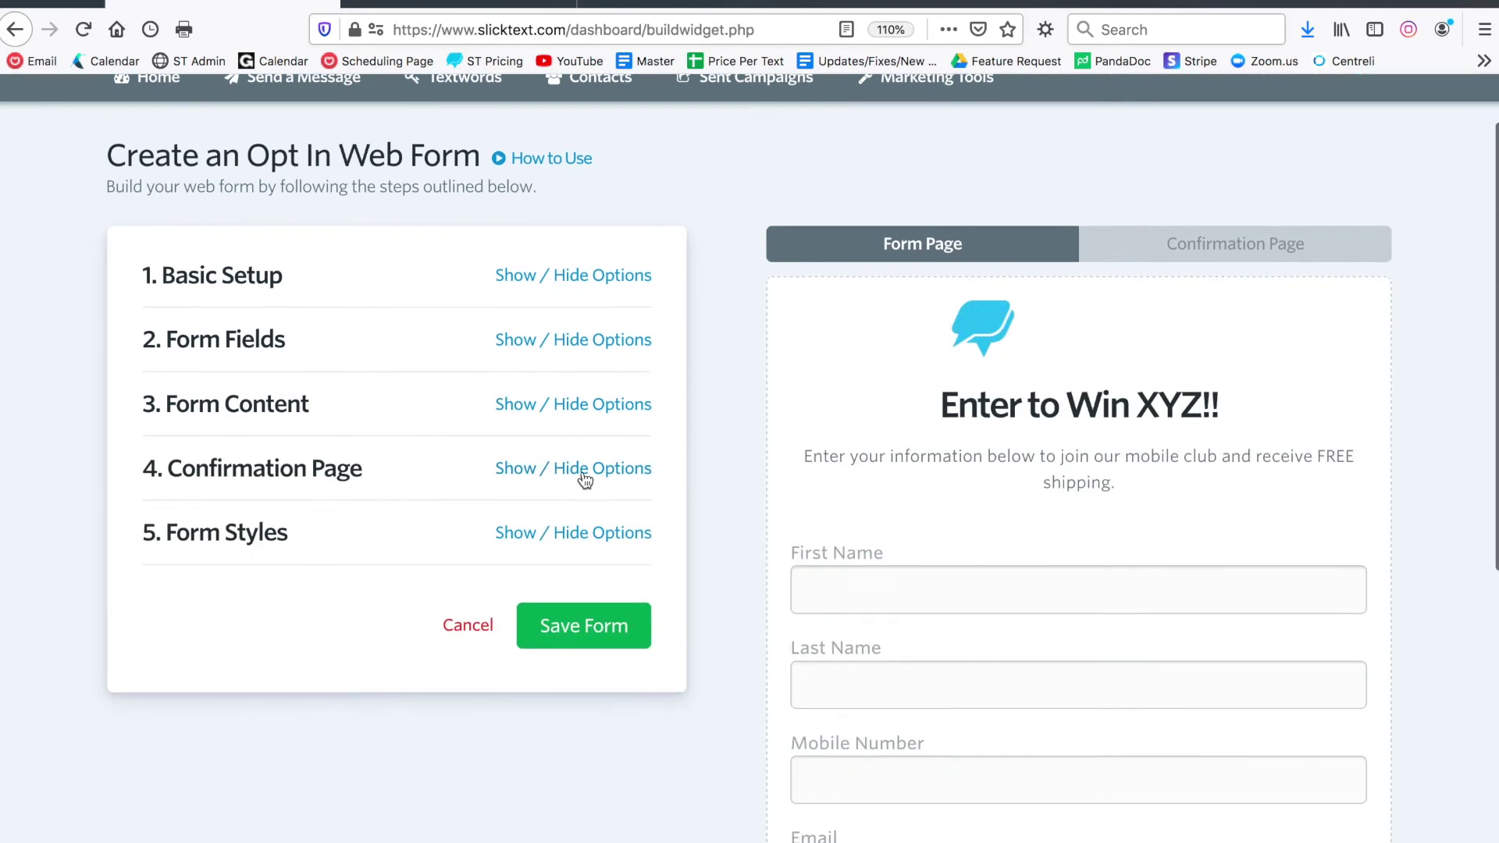
scroll(865, 400, "down", 5)
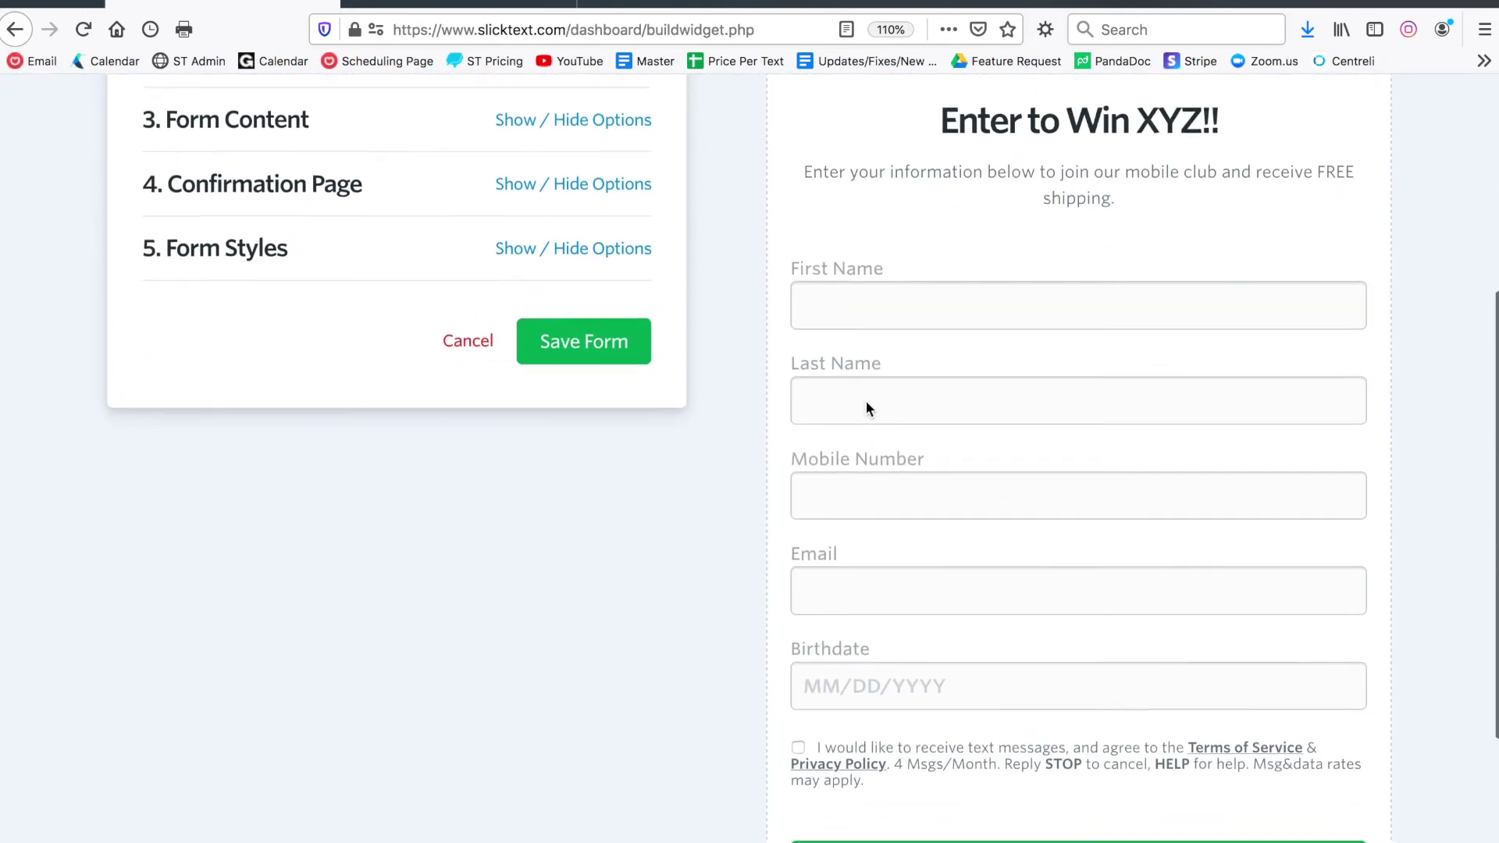
scroll(652, 302, "up", 2)
Overwrite the 'Thanks For Joining!' heading with the new 'Reply YES to the confirmation text...' wording
left_click(625, 301)
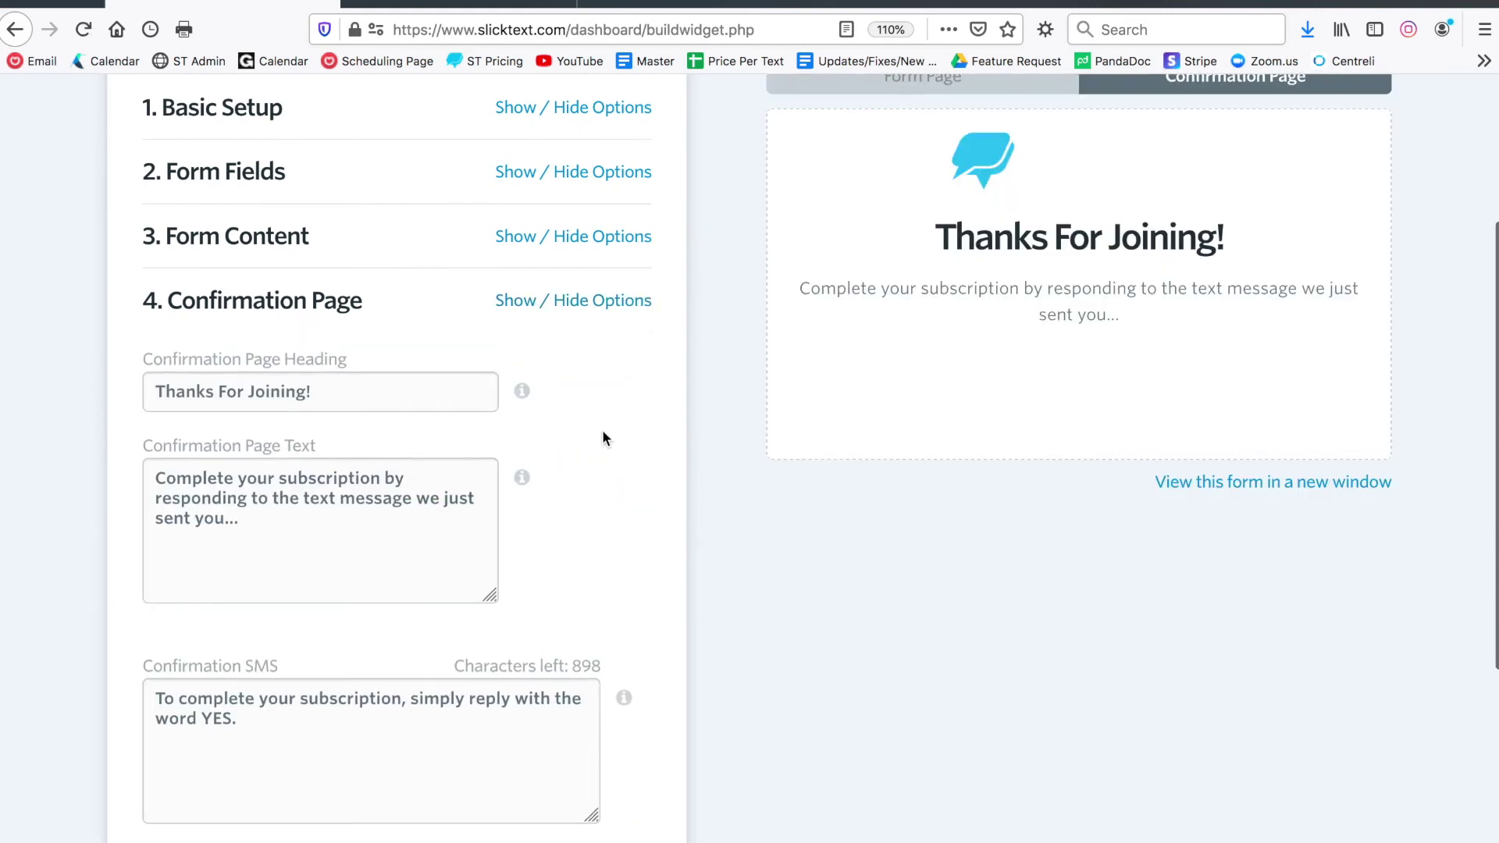
scroll(602, 434, "down", 2)
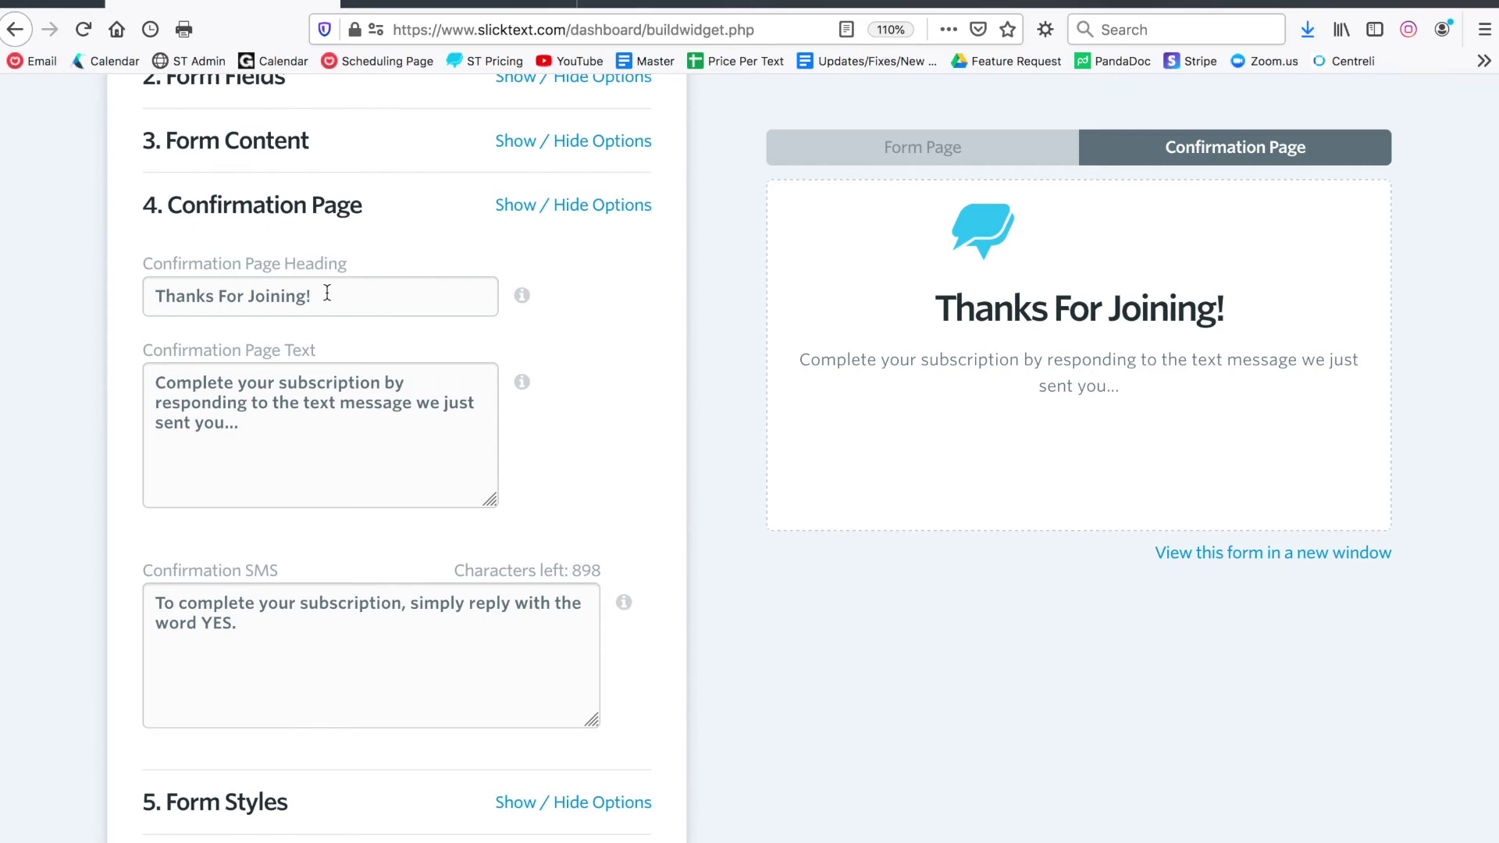
left_click_drag(327, 293, 6, 274)
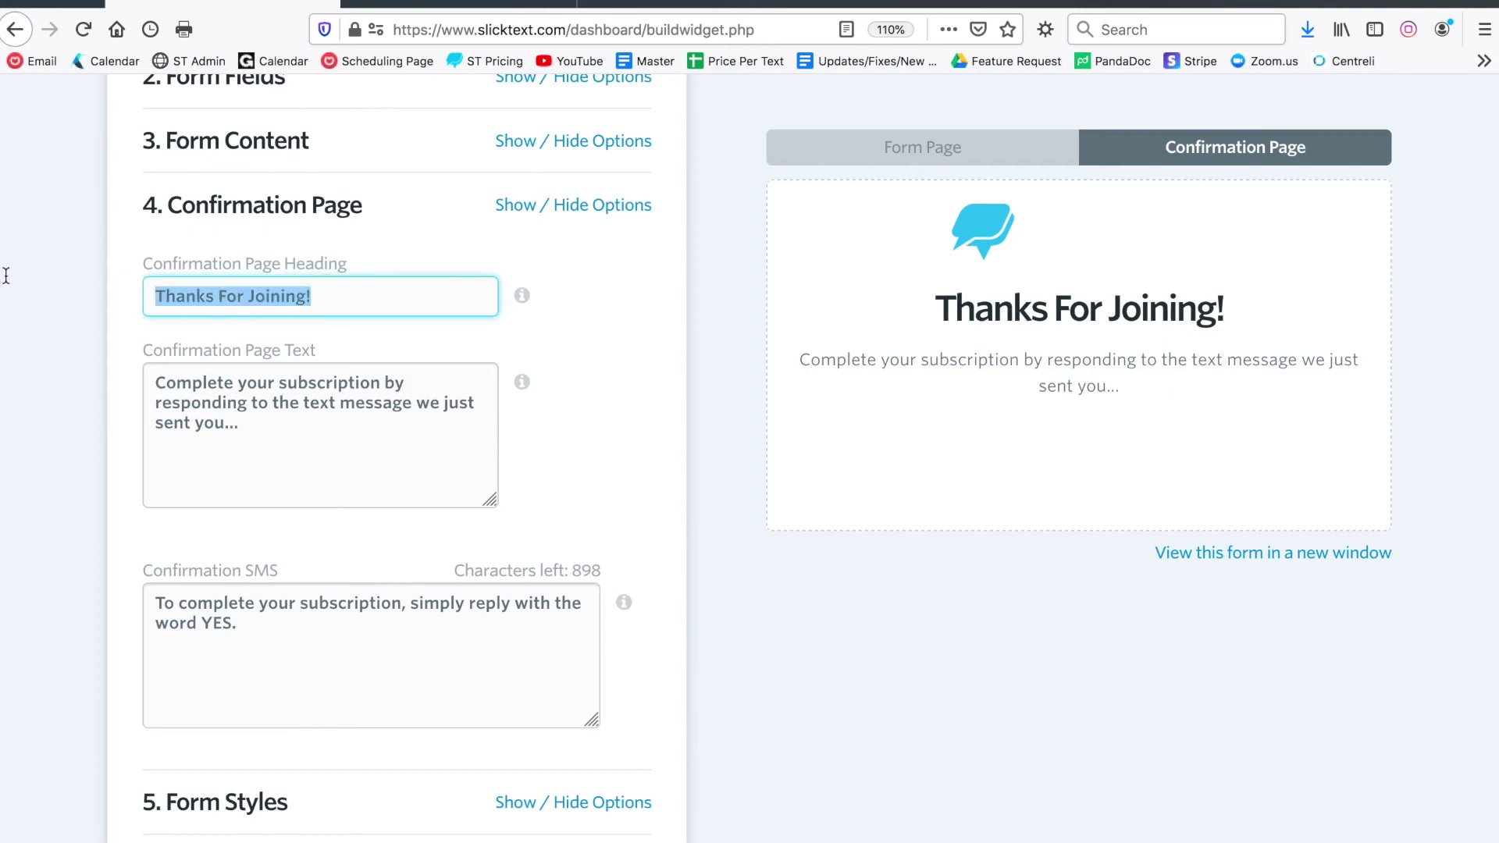
type("One more step....")
scroll(6, 274, "down", 1)
key("super+Left")
type("Reply Y")
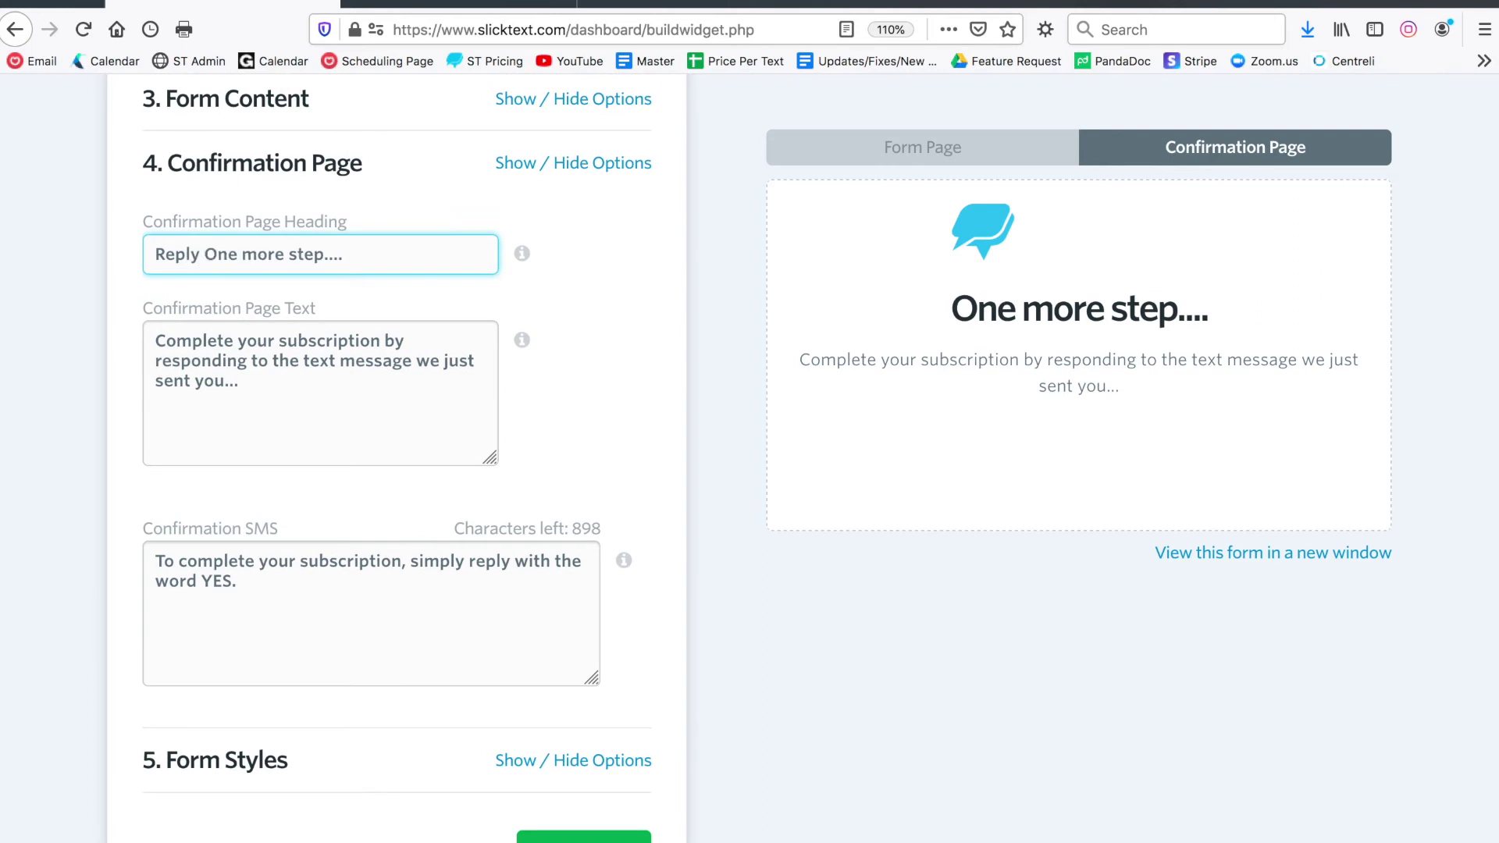
type("ES to the confirmatino te")
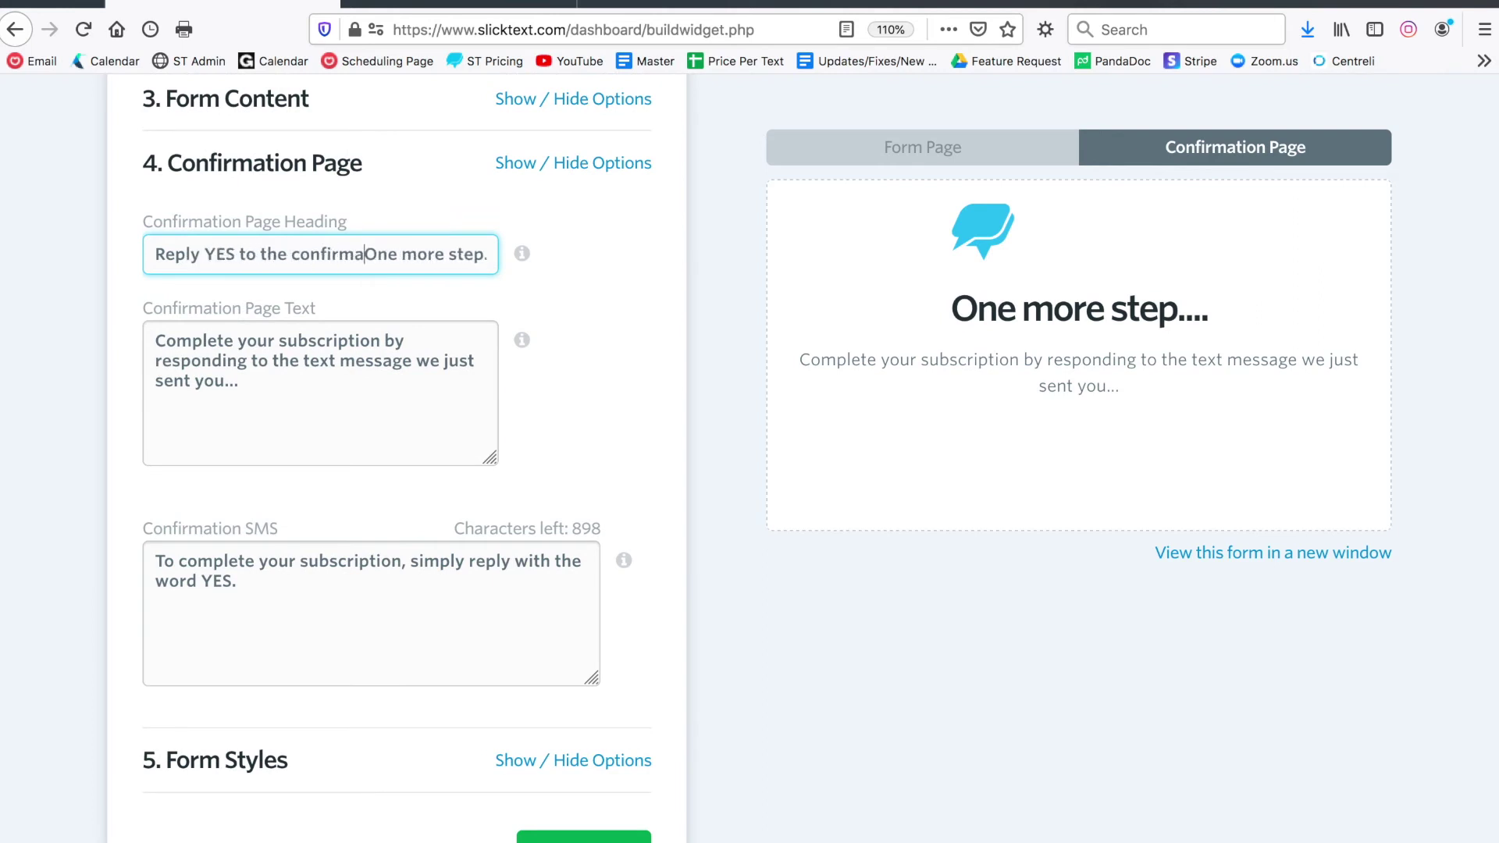
type("xt...")
key("shift+super+Right")
key("BackSpace")
Fix the 'confirmatino' typo in the heading and update the preview
left_click(648, 344)
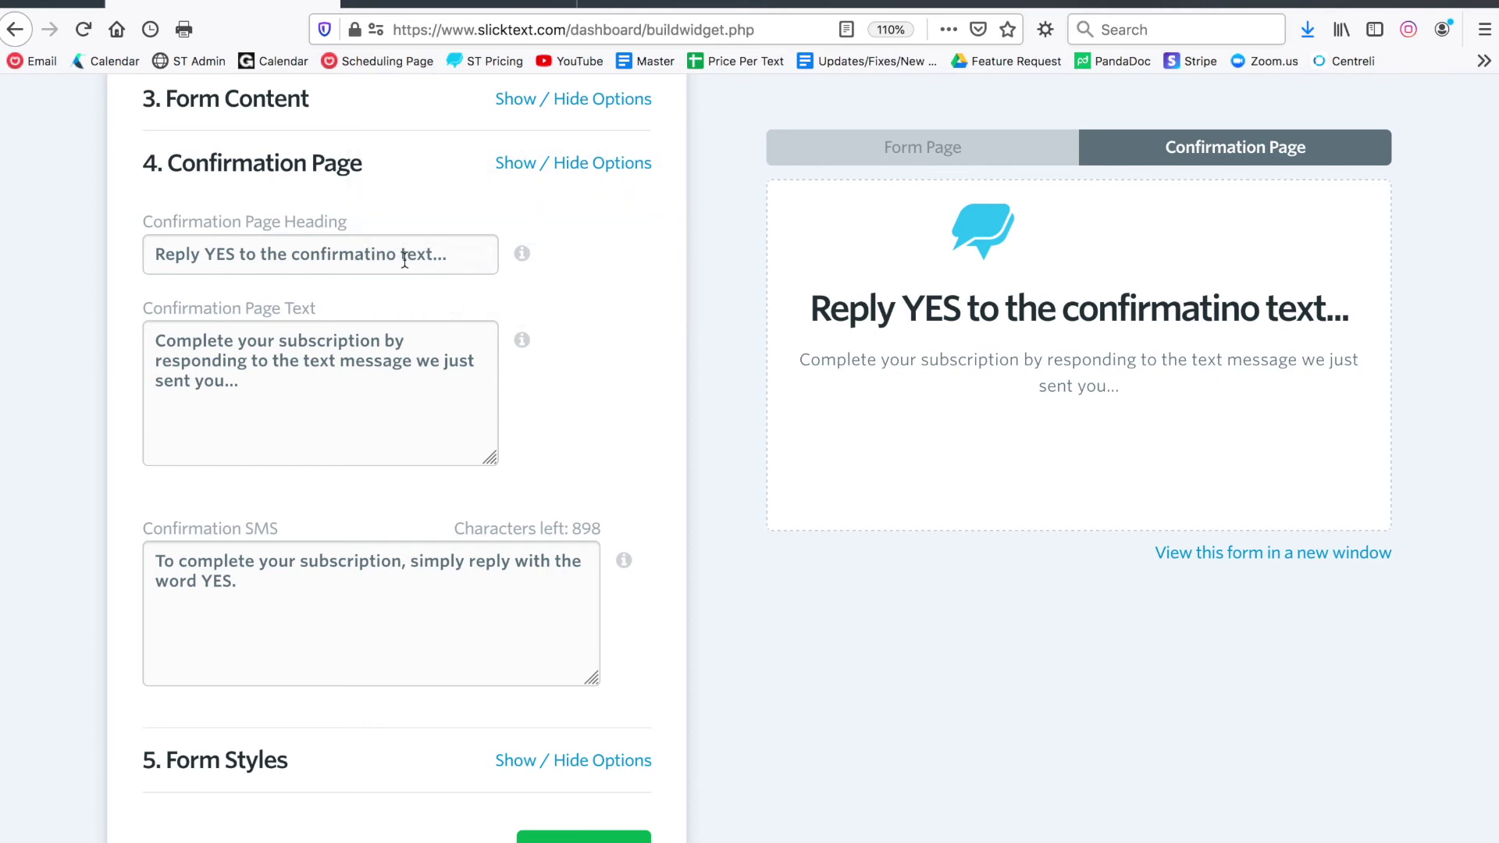
left_click(404, 260)
key("BackSpace")
key("BackSpace")
key("BackSpace")
type("on")
left_click(592, 372)
Review the confirmation SMS message and its remaining character count
scroll(592, 372, "down", 3)
left_click(239, 512)
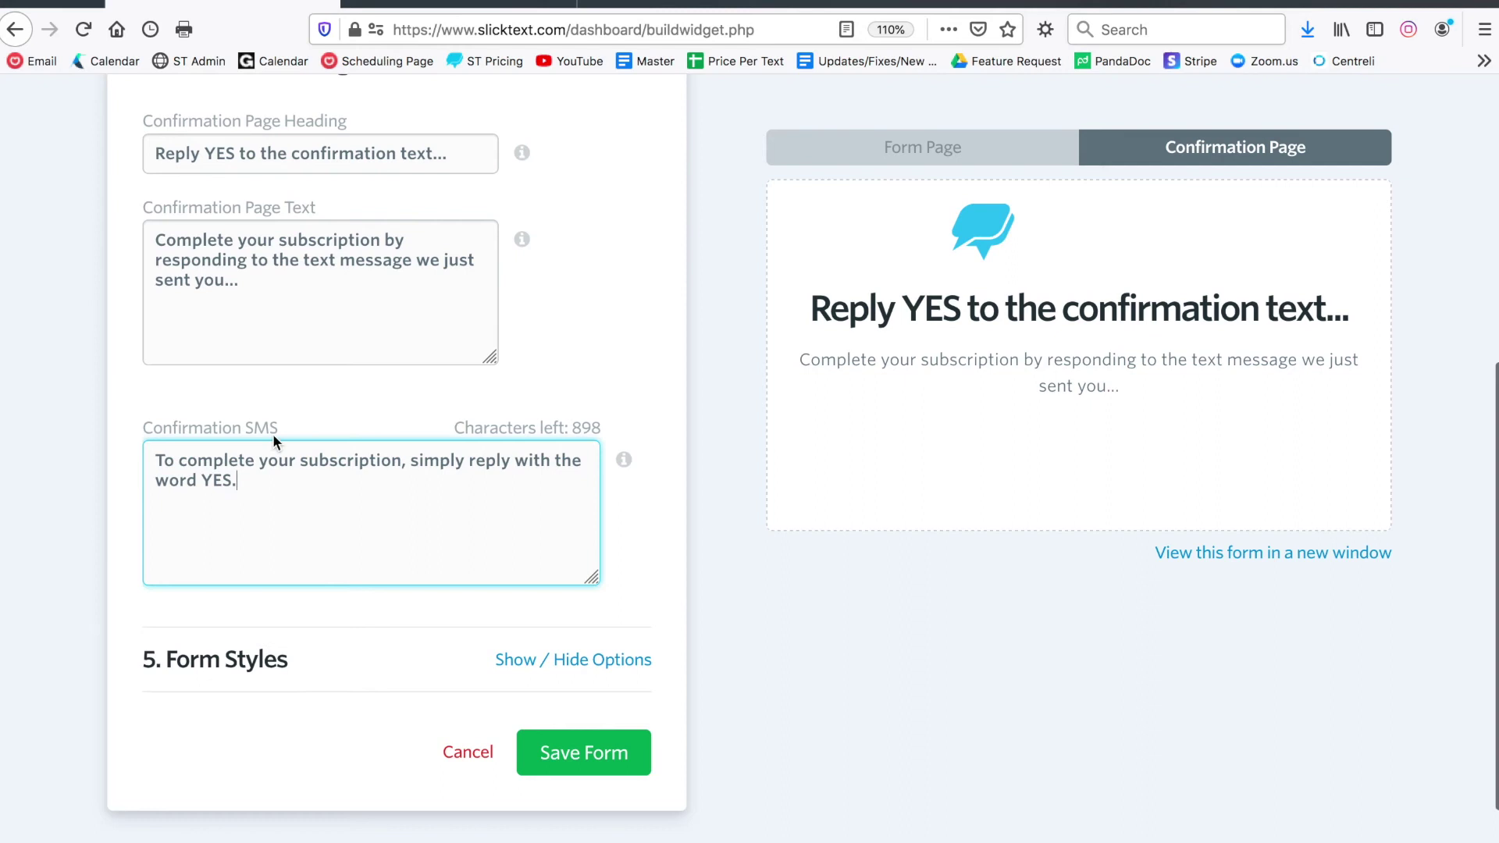
left_click_drag(274, 442, 138, 422)
left_click(138, 423)
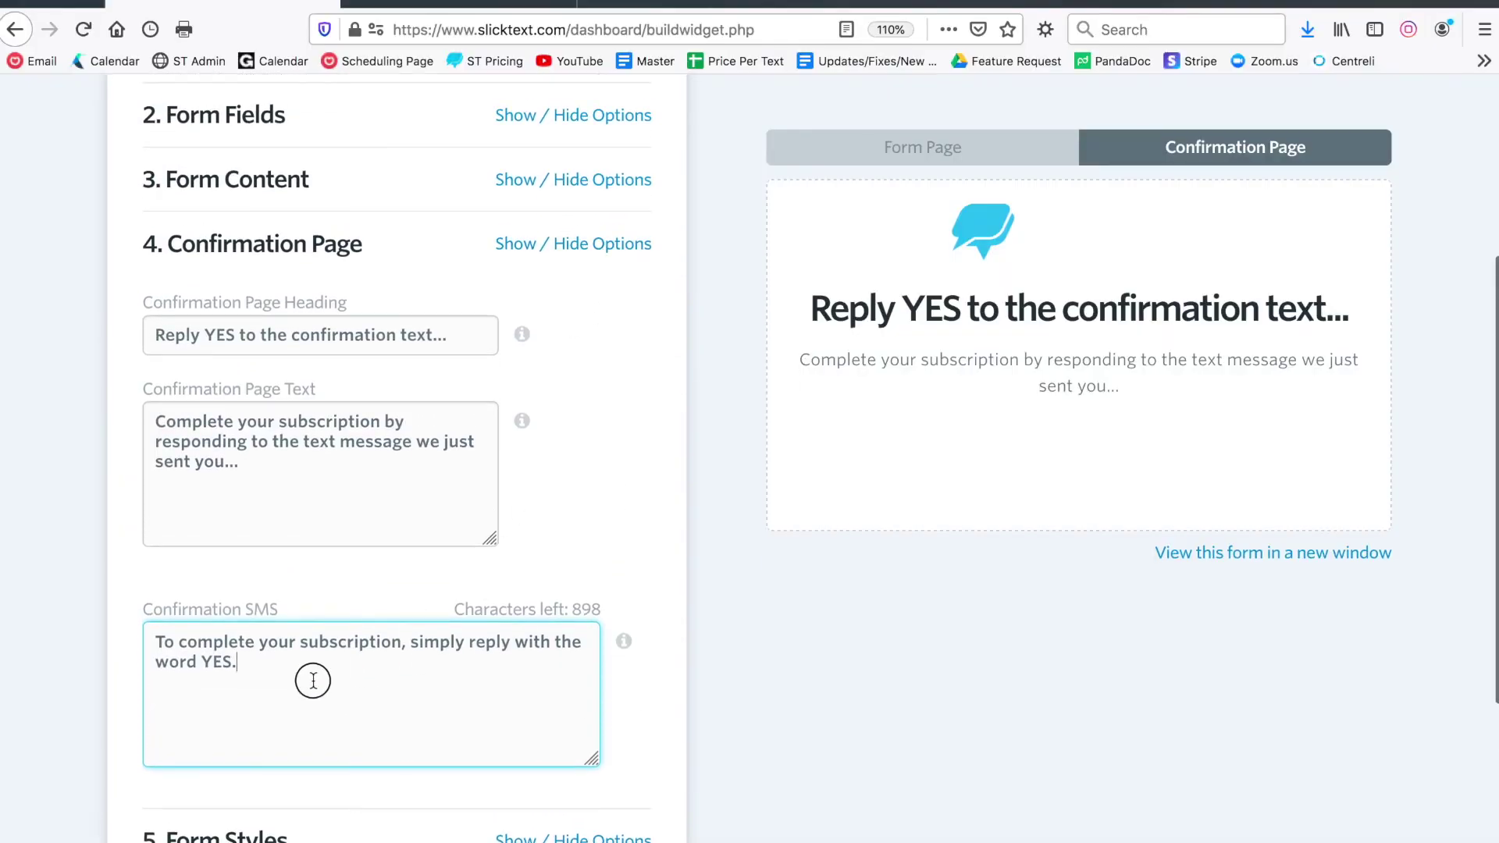
left_click_drag(311, 678, 120, 619)
left_click(623, 249)
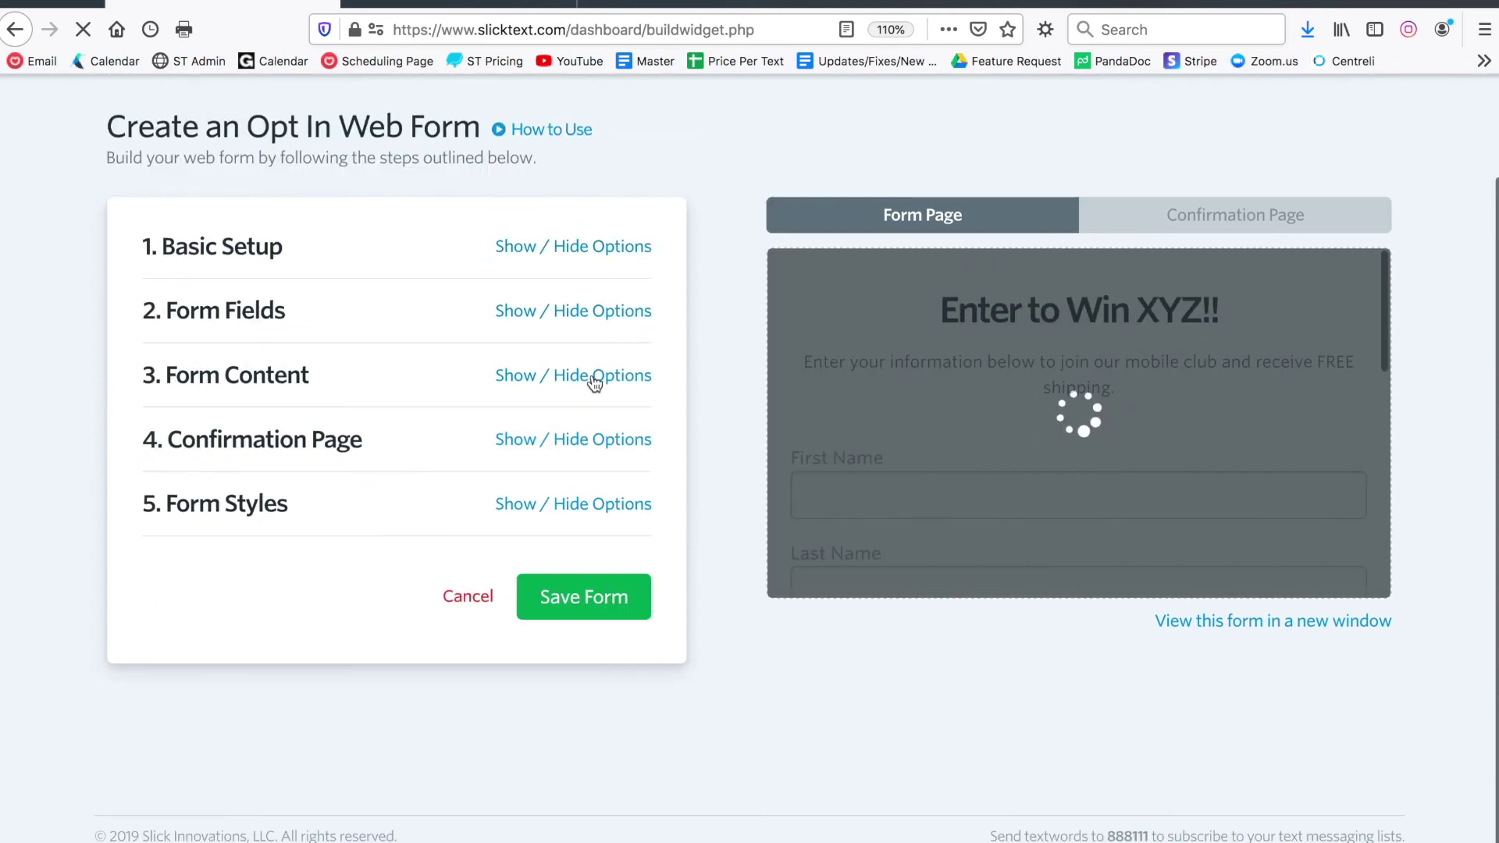
left_click(546, 506)
scroll(546, 515, "down", 5)
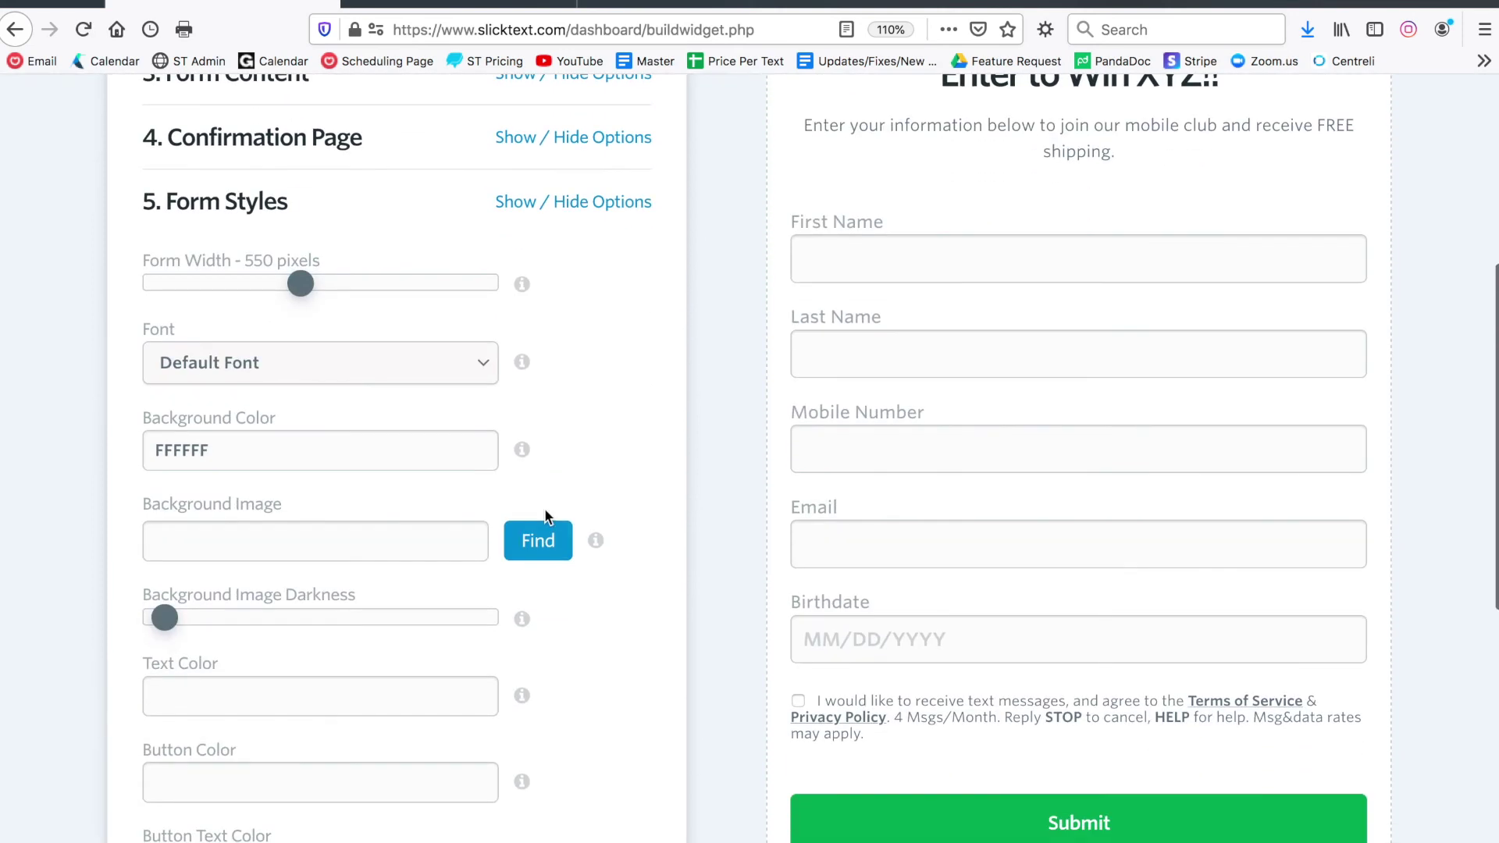
scroll(545, 516, "up", 1)
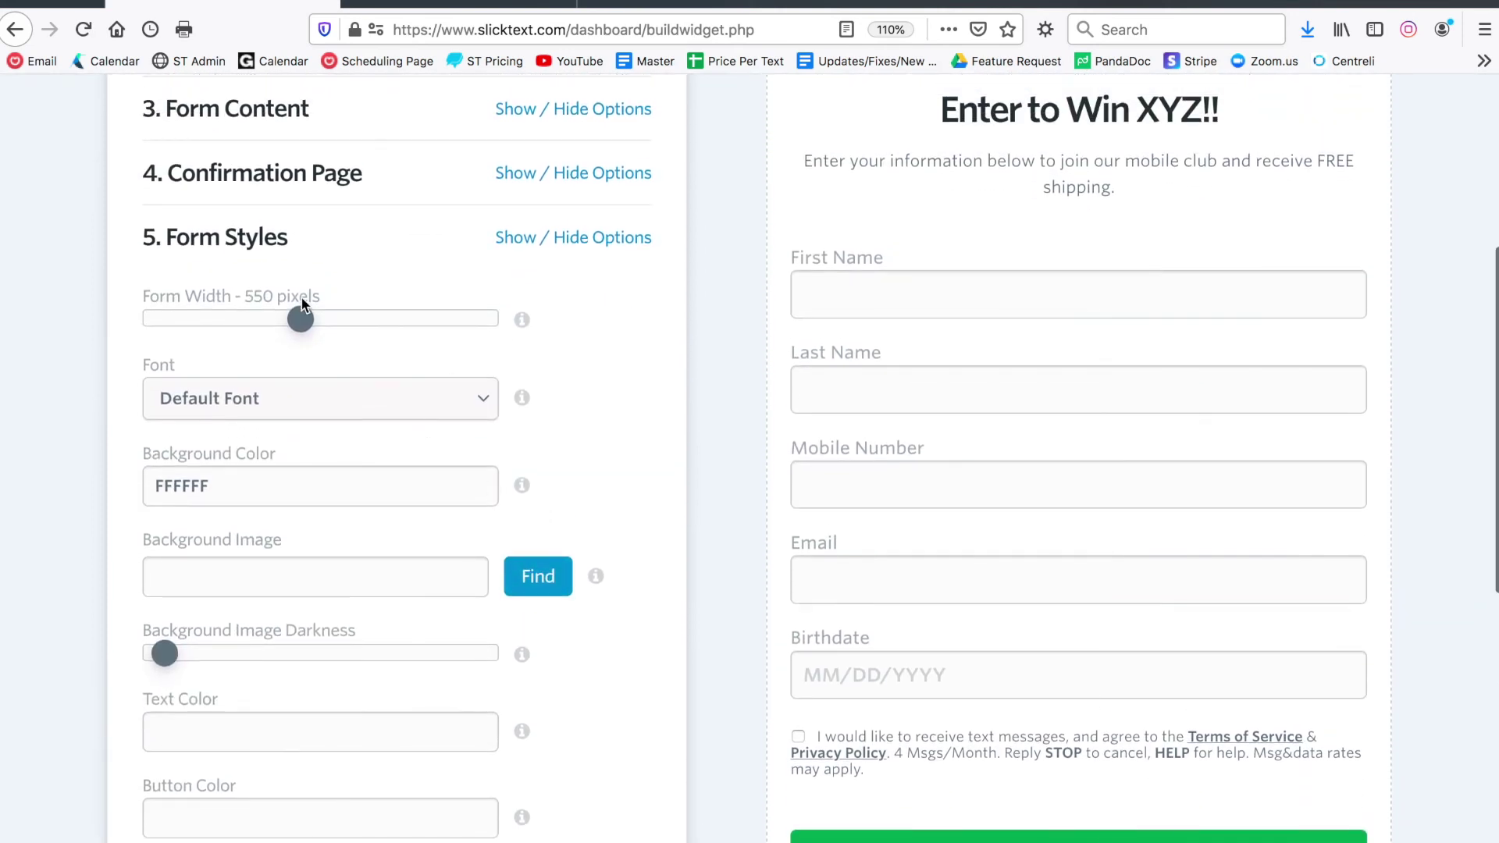
left_click_drag(302, 319, 342, 319)
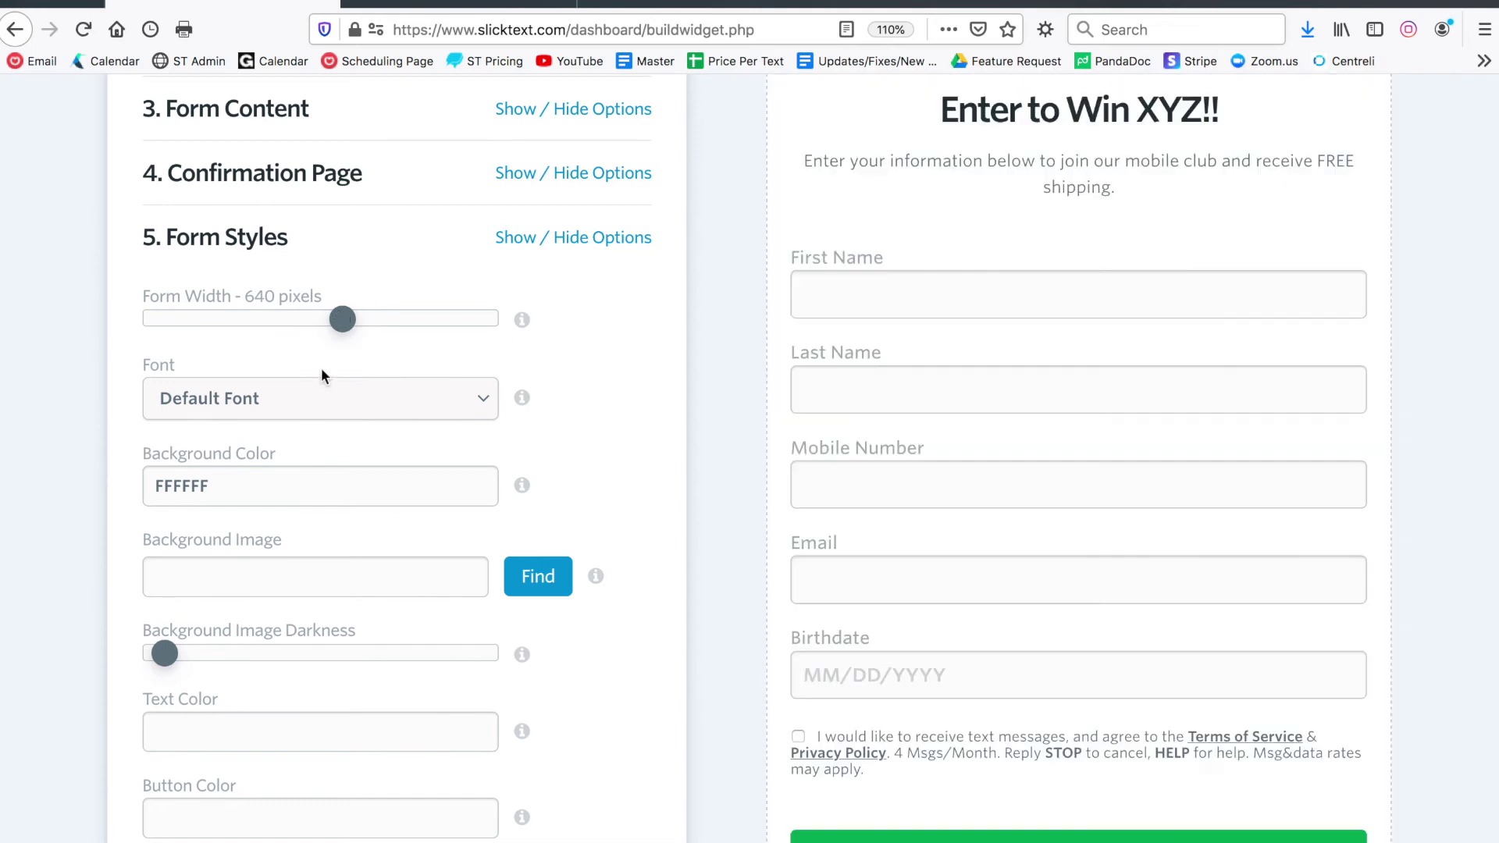
left_click(311, 404)
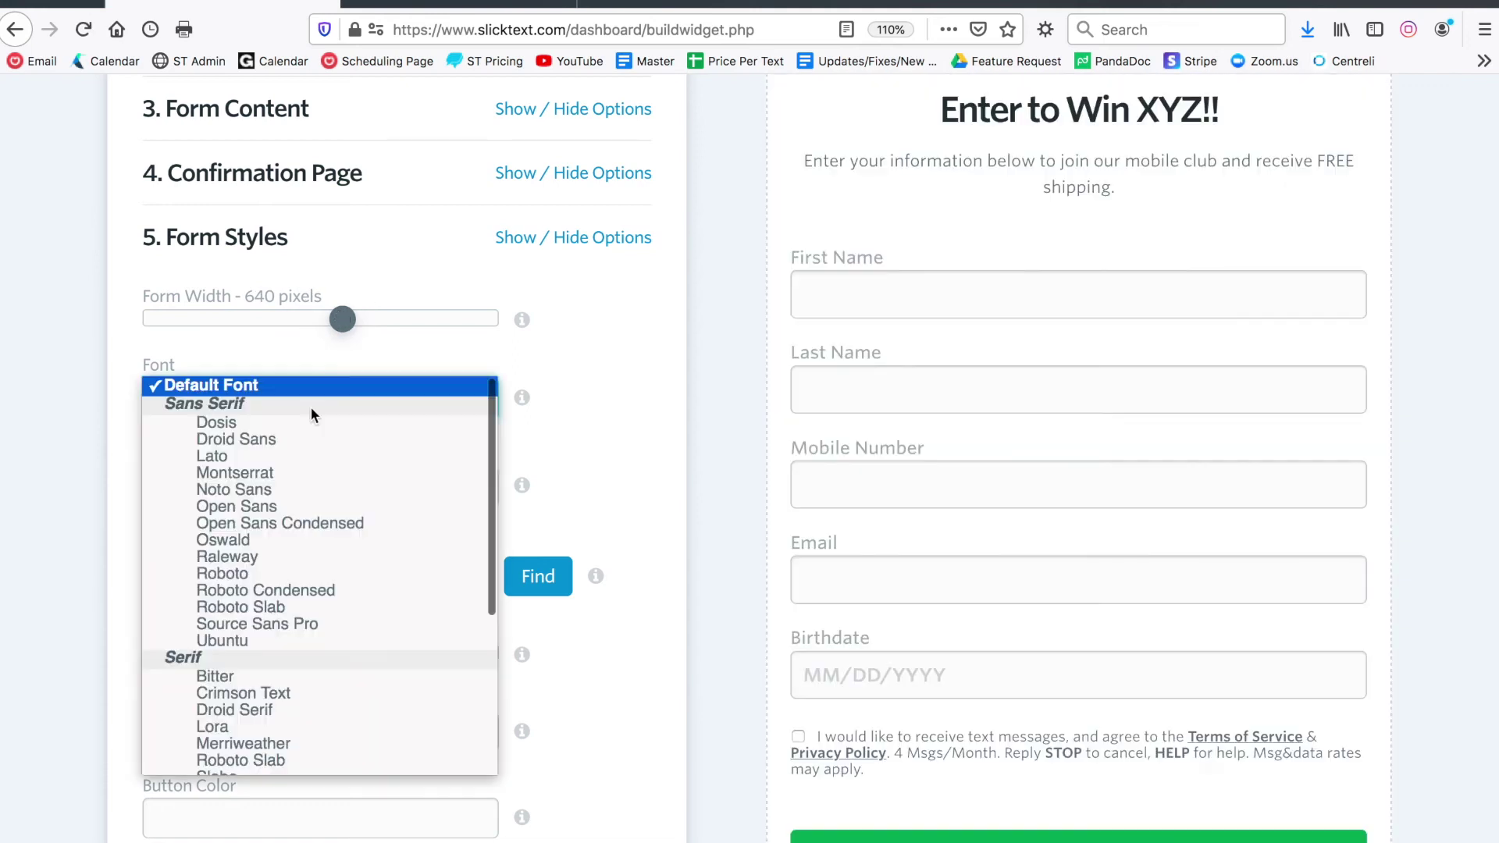
left_click(246, 491)
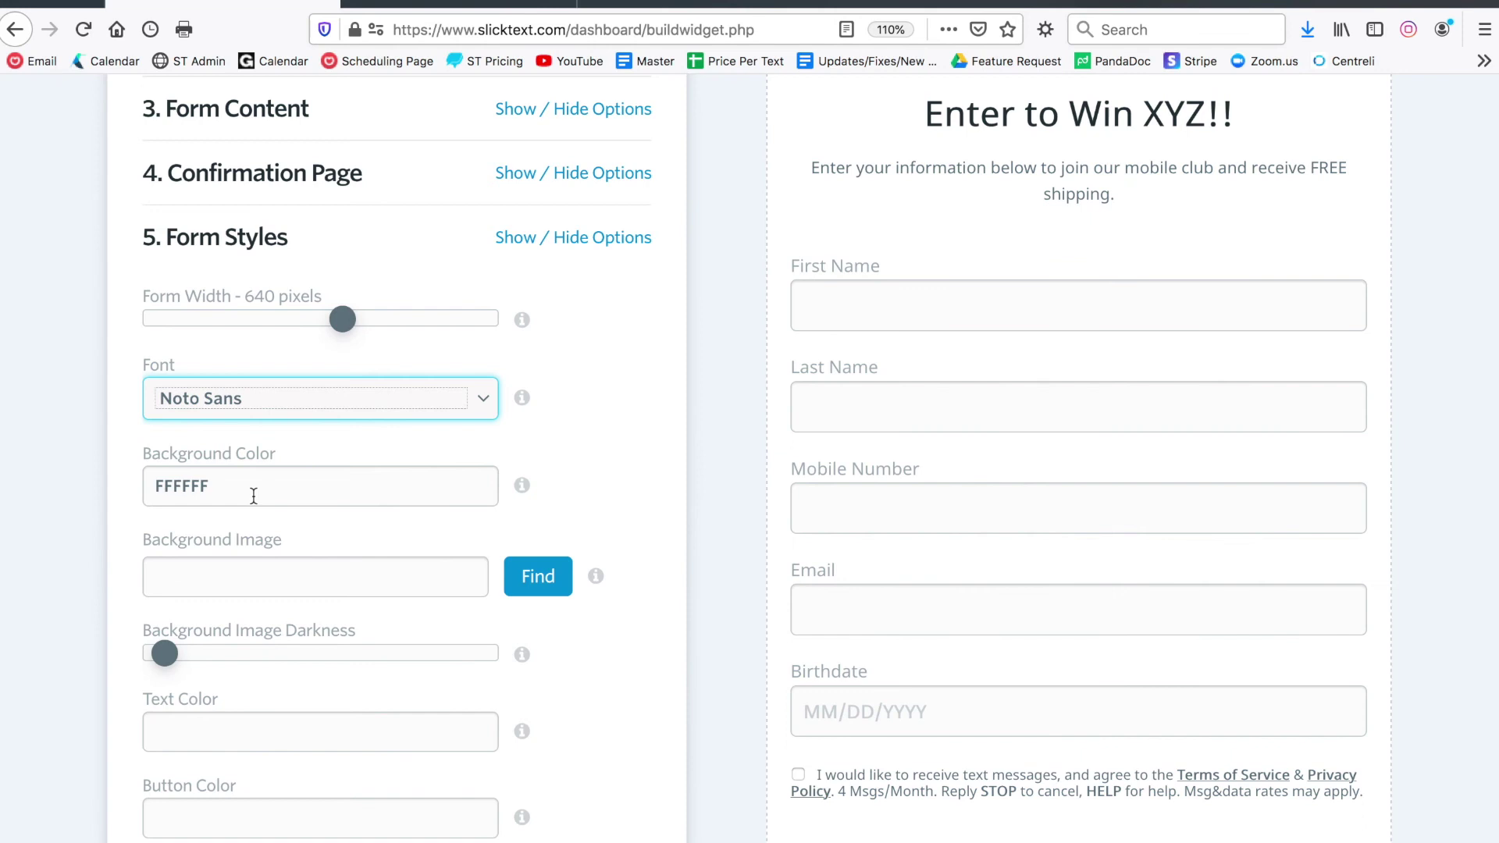
key("Up")
scroll(398, 471, "up", 2)
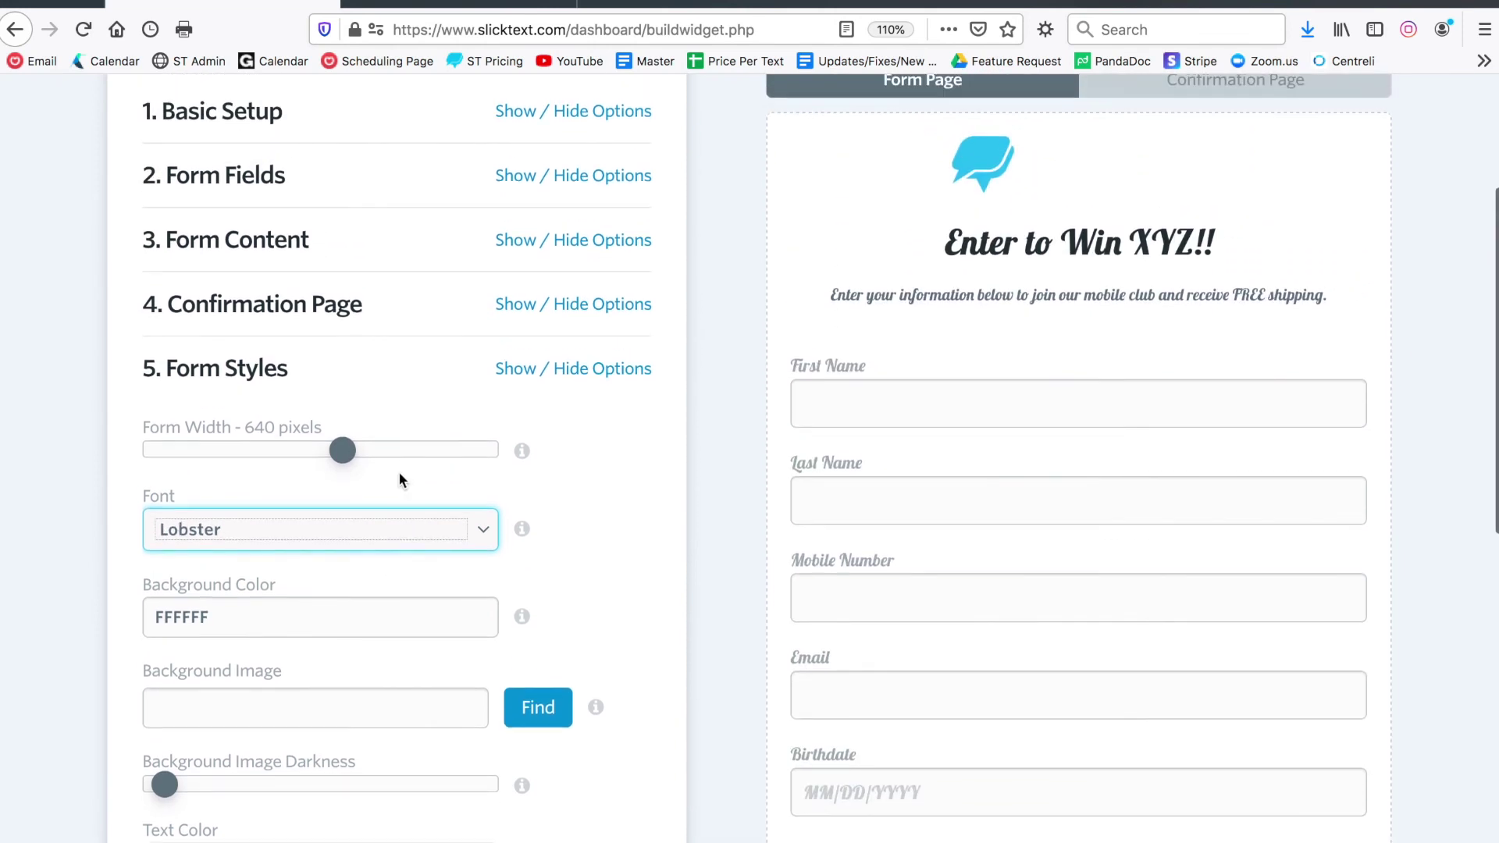
left_click(308, 522)
scroll(277, 453, "up", 3)
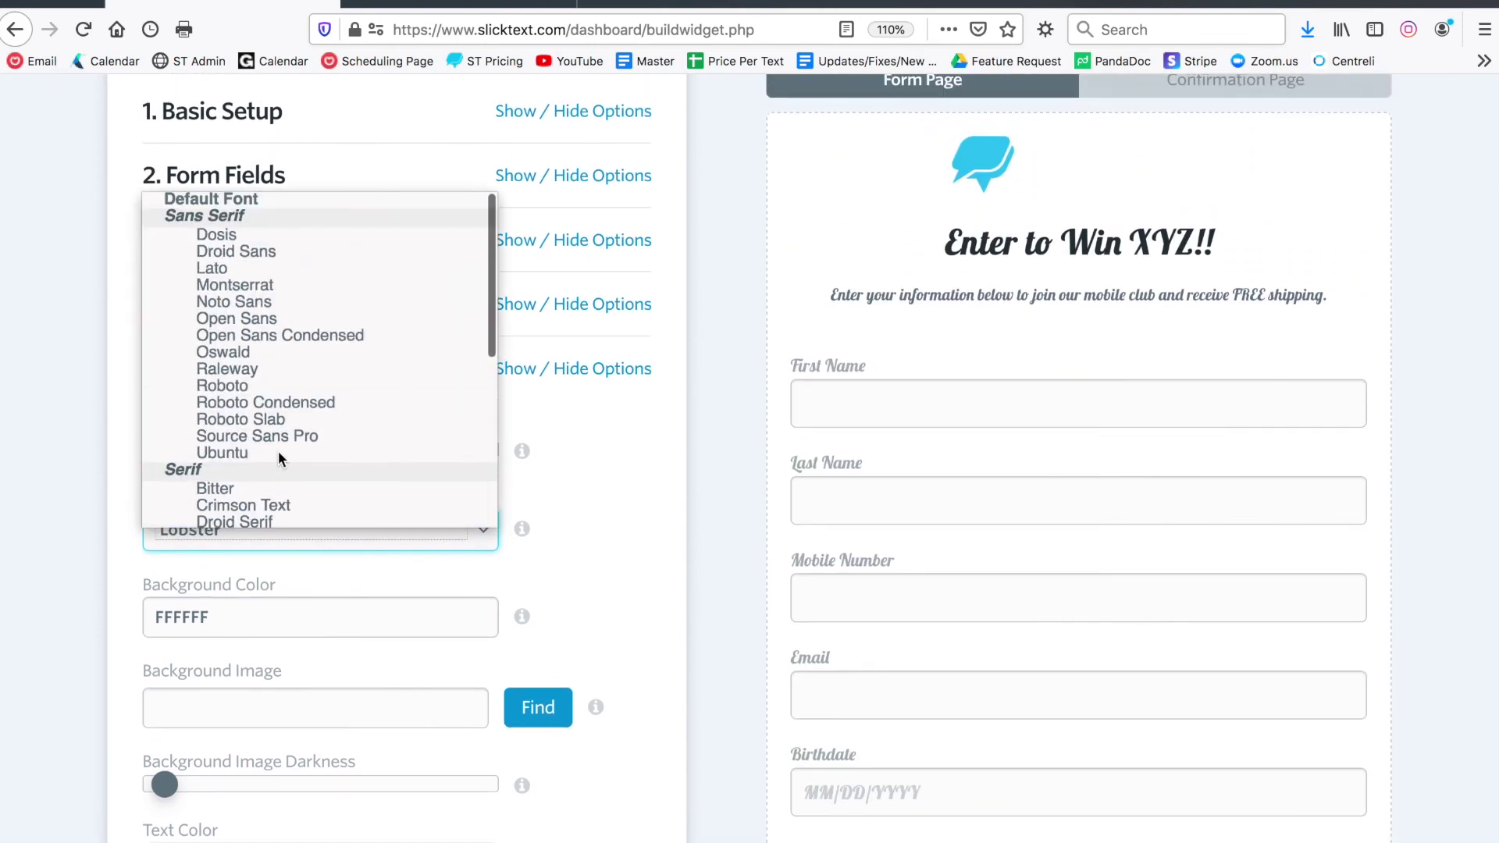
left_click(255, 200)
scroll(296, 327, "down", 2)
left_click(337, 466)
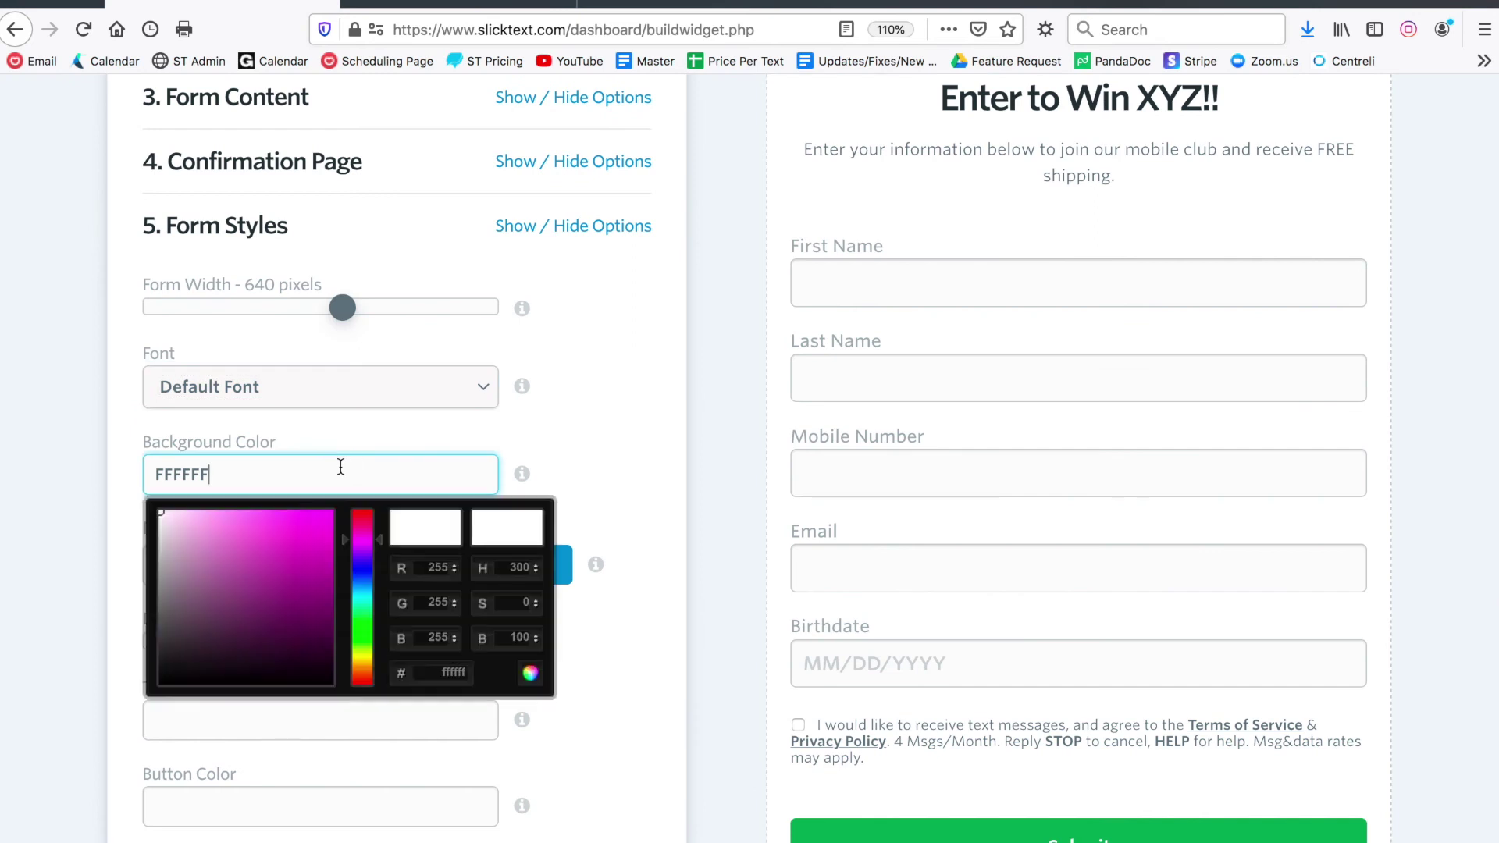
left_click(499, 432)
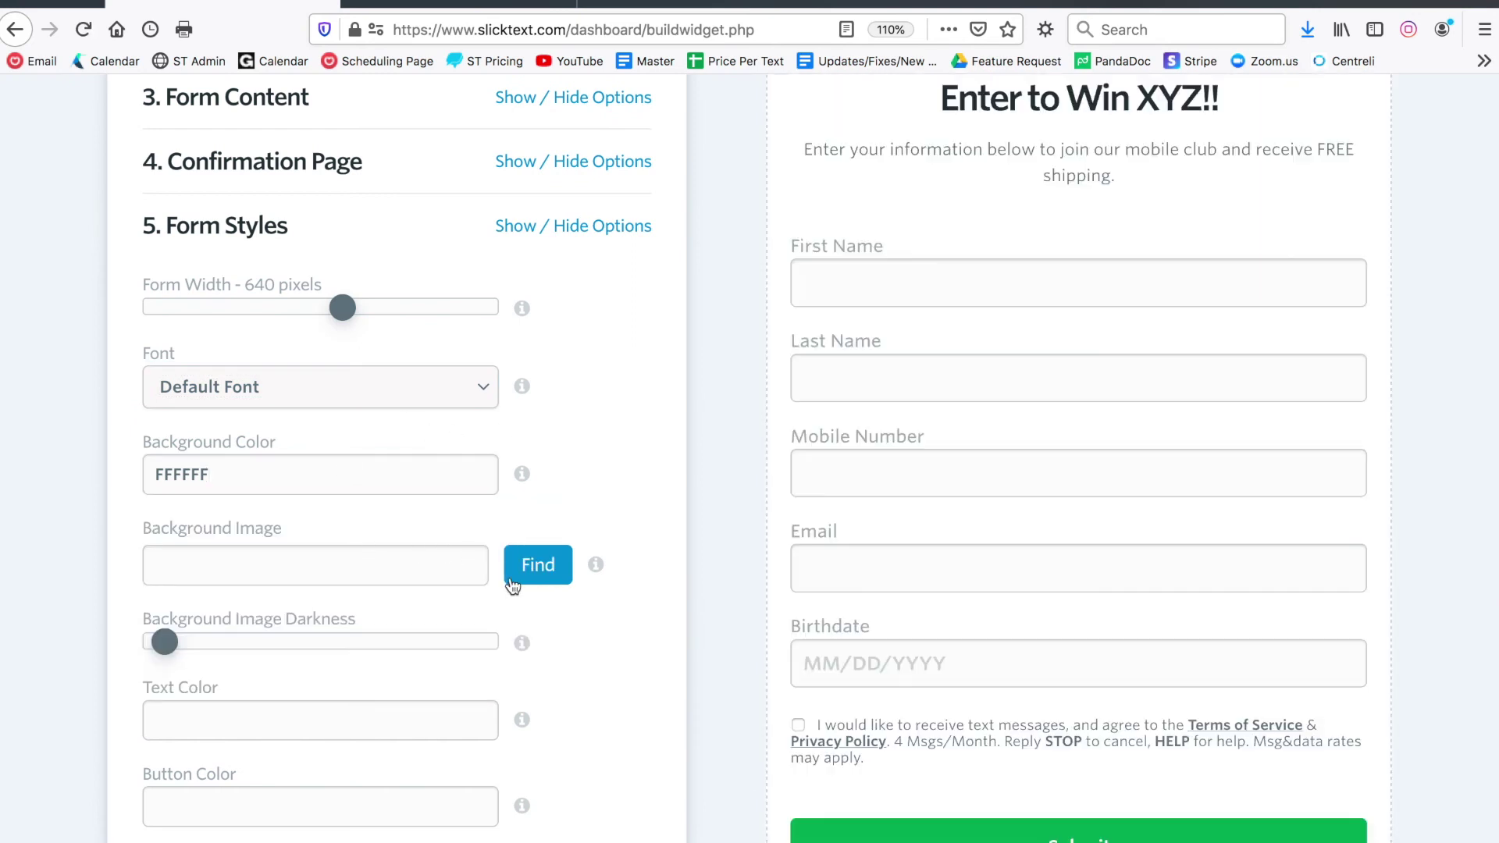
Search Unsplash for 'retail' and set the 'Trendy apparel store' photo as the form background
left_click(538, 570)
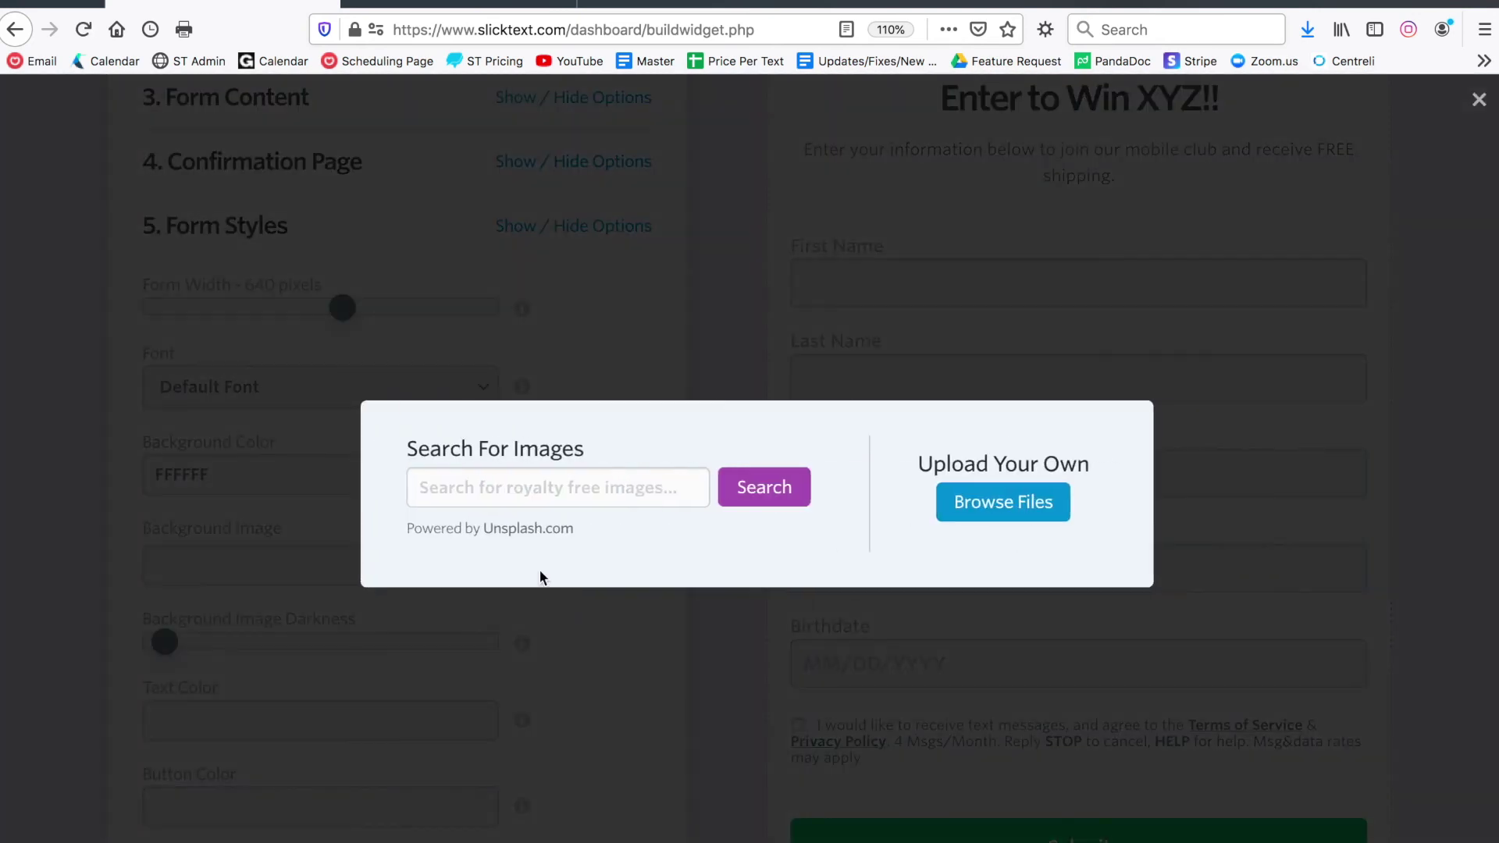
left_click(621, 488)
type("retail")
key("Return")
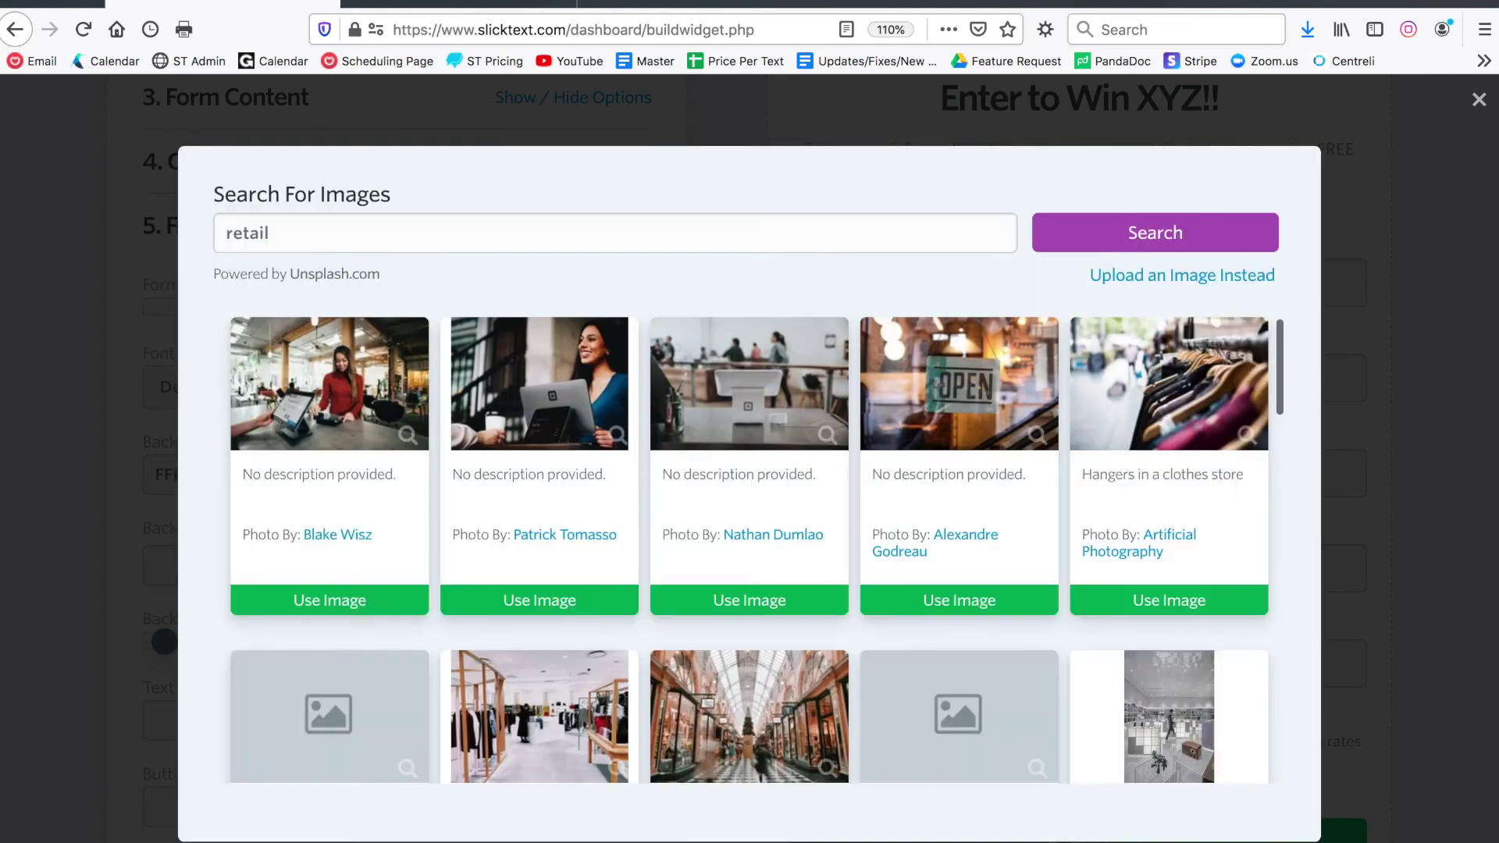
scroll(498, 374, "down", 3)
scroll(497, 374, "down", 5)
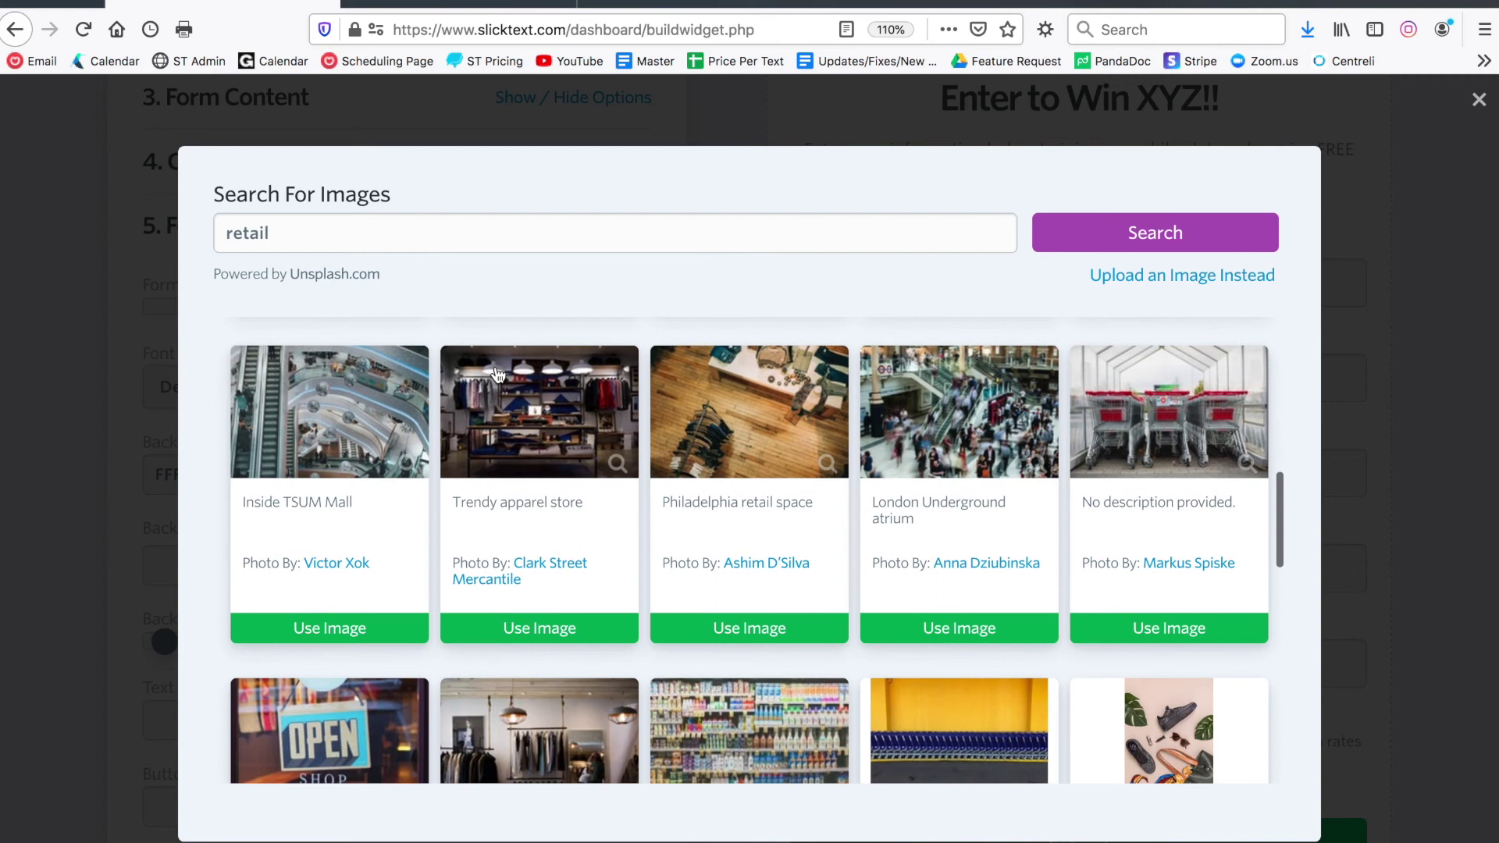
left_click(517, 633)
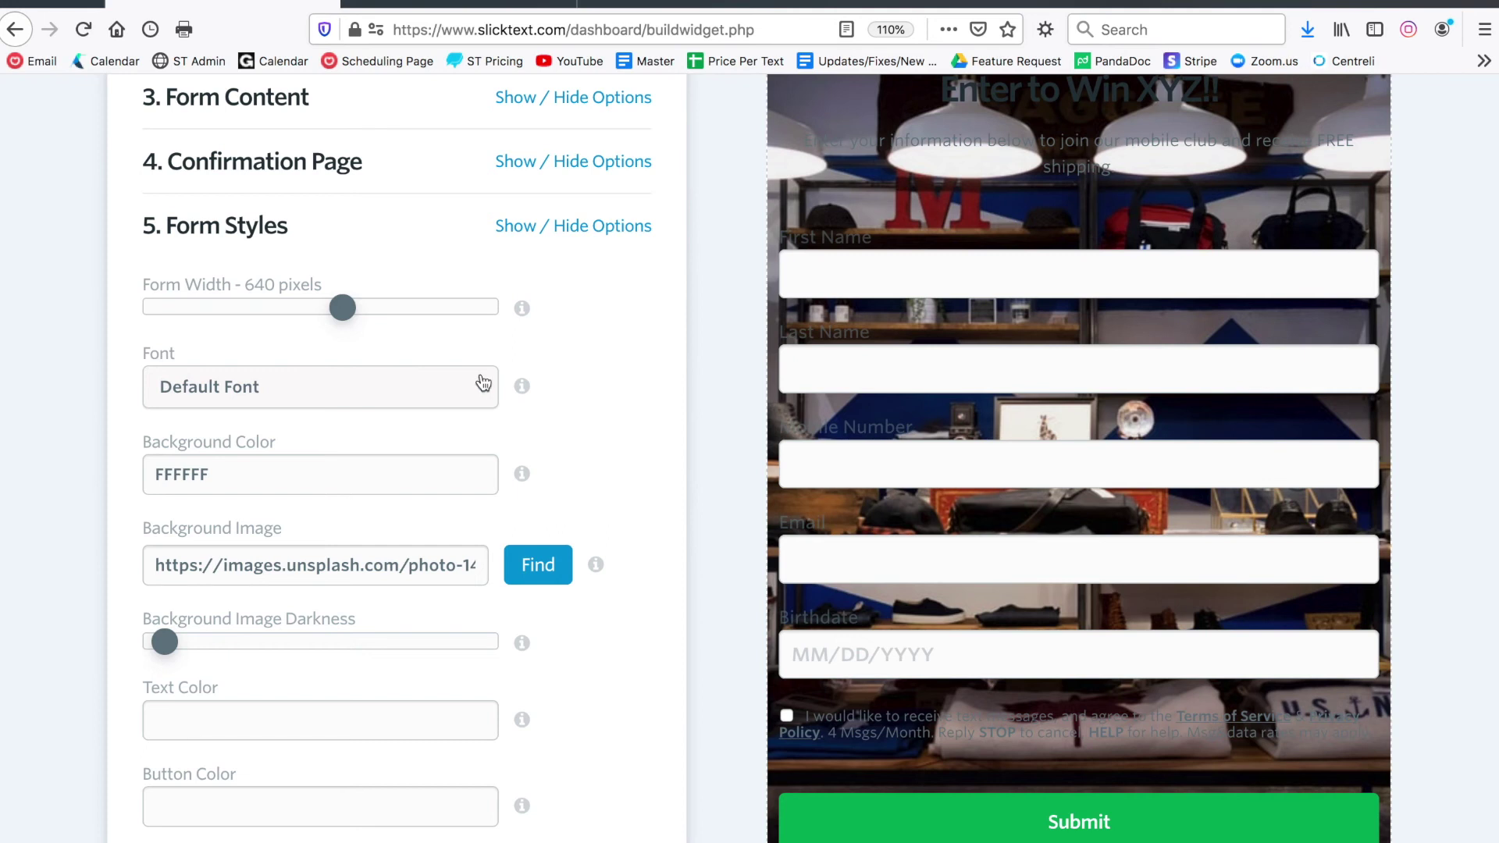
Darken the background photo to about half with the Background Image Darkness slider
scroll(117, 412, "down", 5)
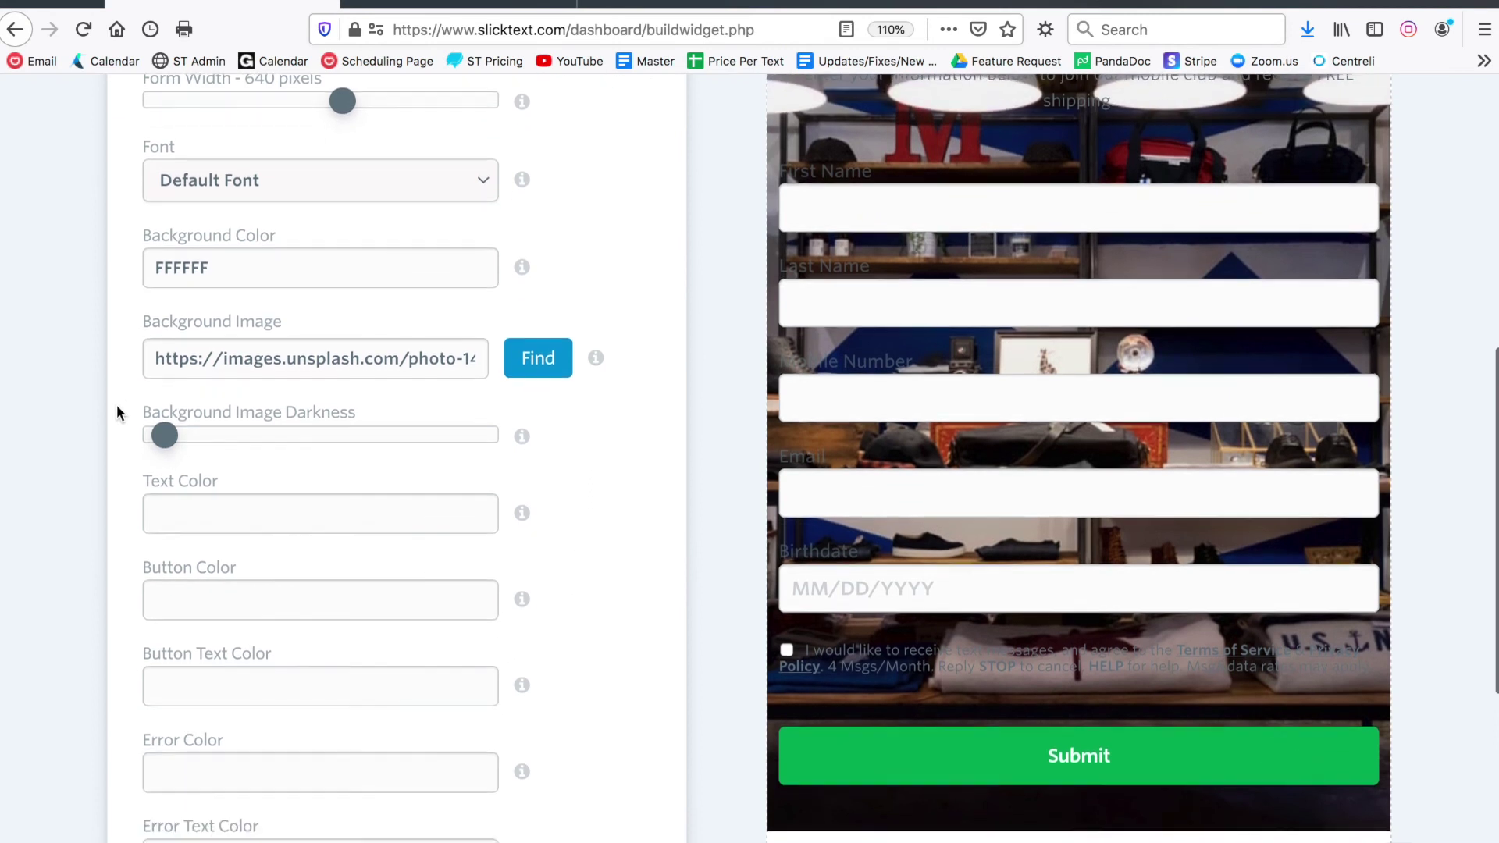
left_click_drag(168, 435, 387, 435)
scroll(554, 512, "up", 2)
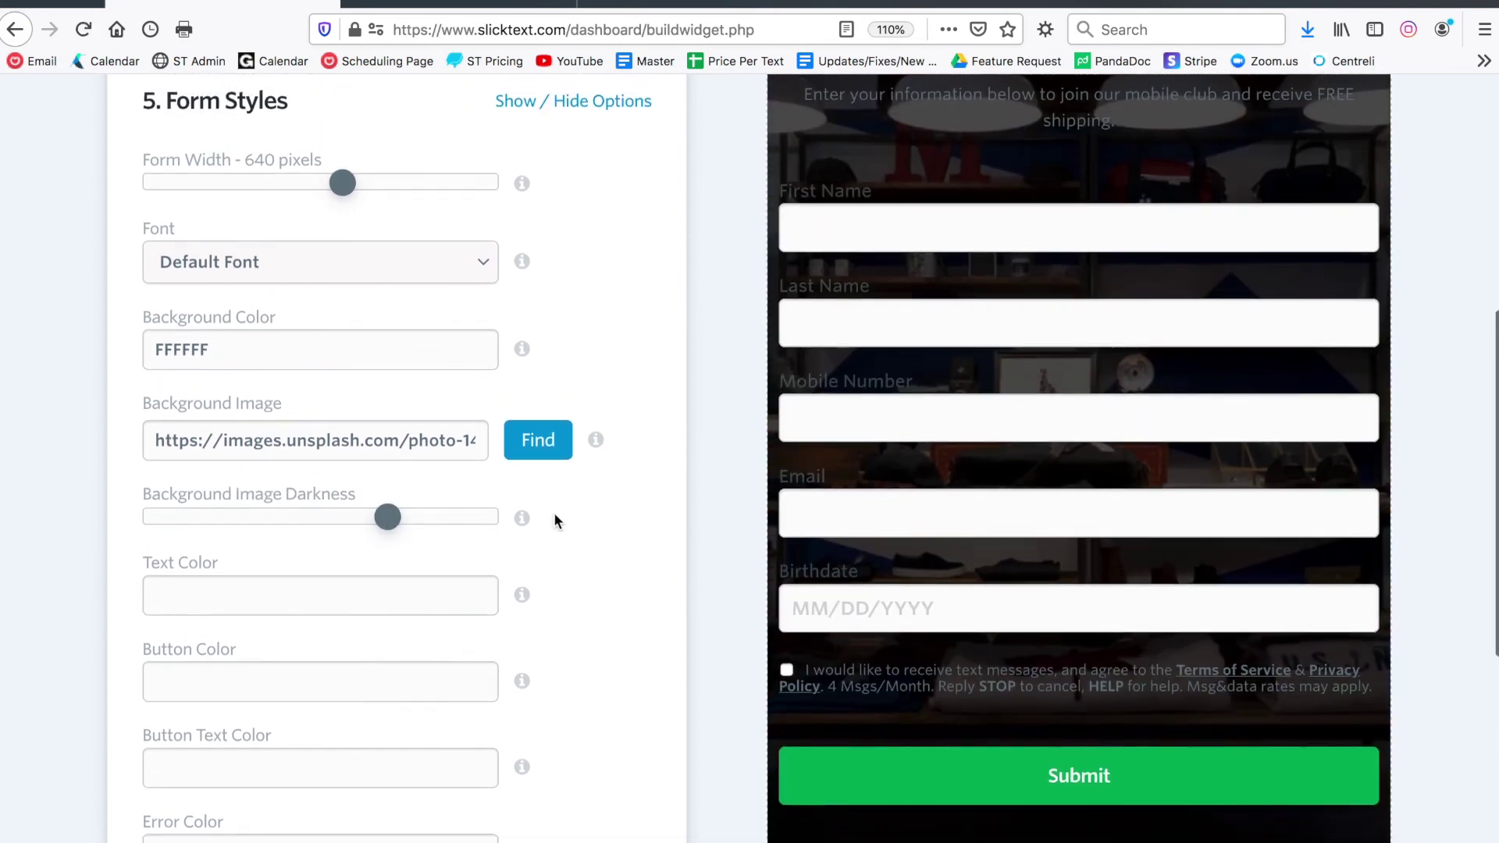
Set the form text colour to white, ffffff
left_click(267, 612)
type("ffffff")
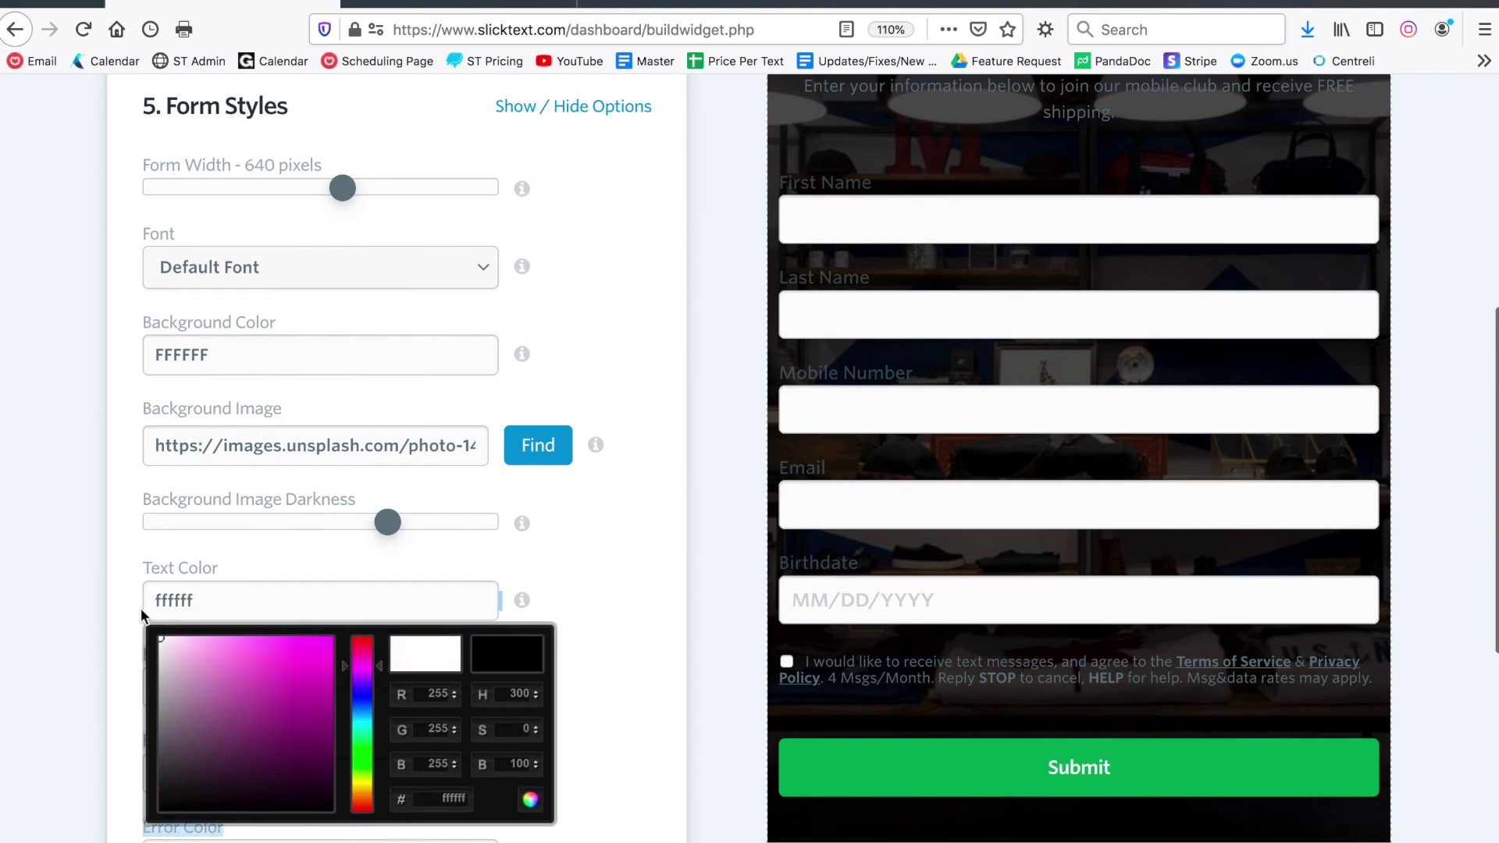
left_click(121, 586)
Make the Submit button bright red, button colour f20808
scroll(612, 604, "up", 2)
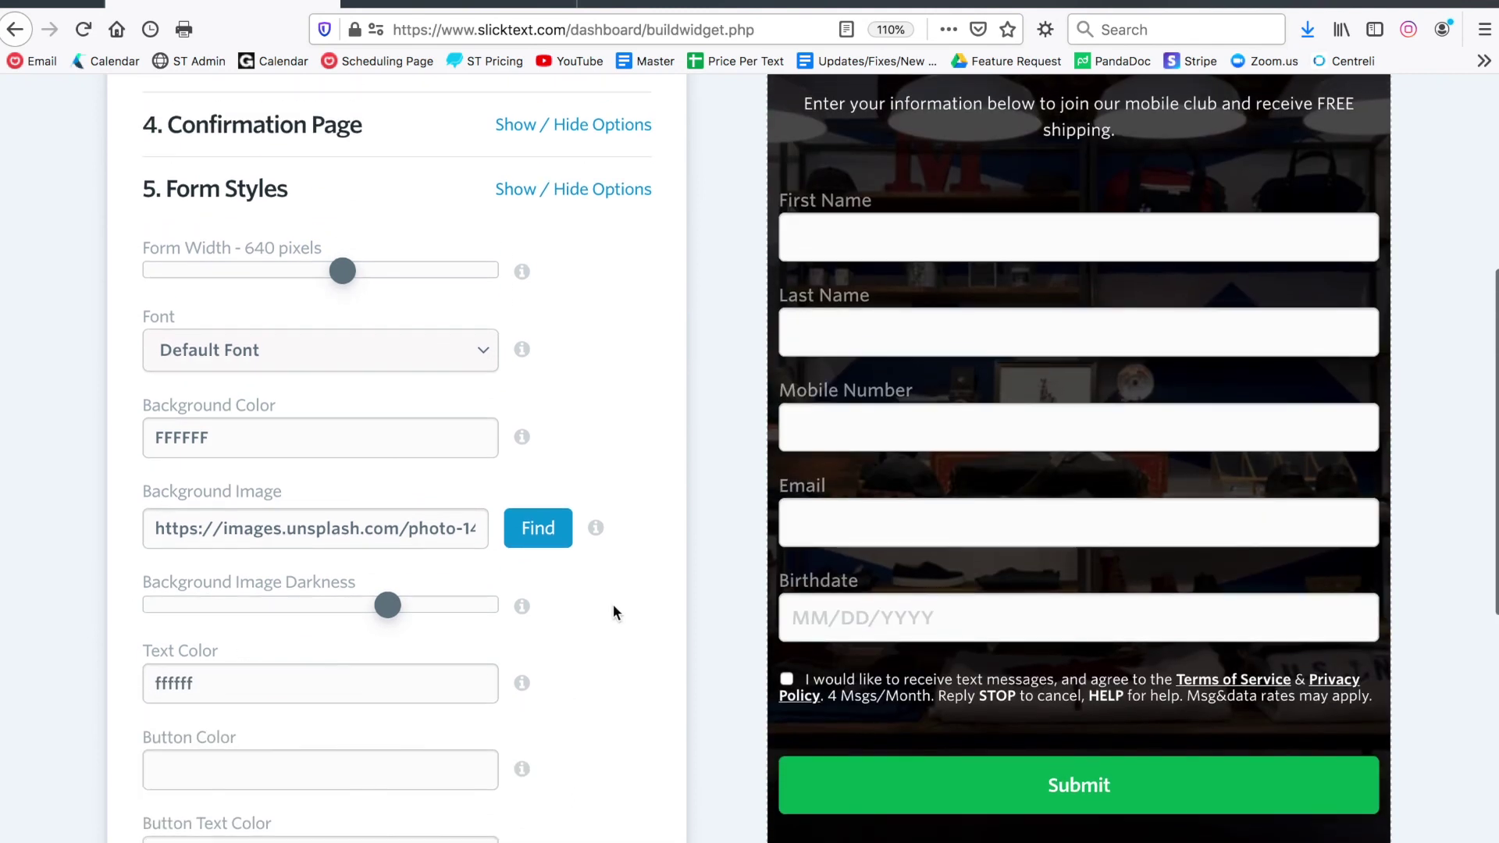
key("ctrl+minus")
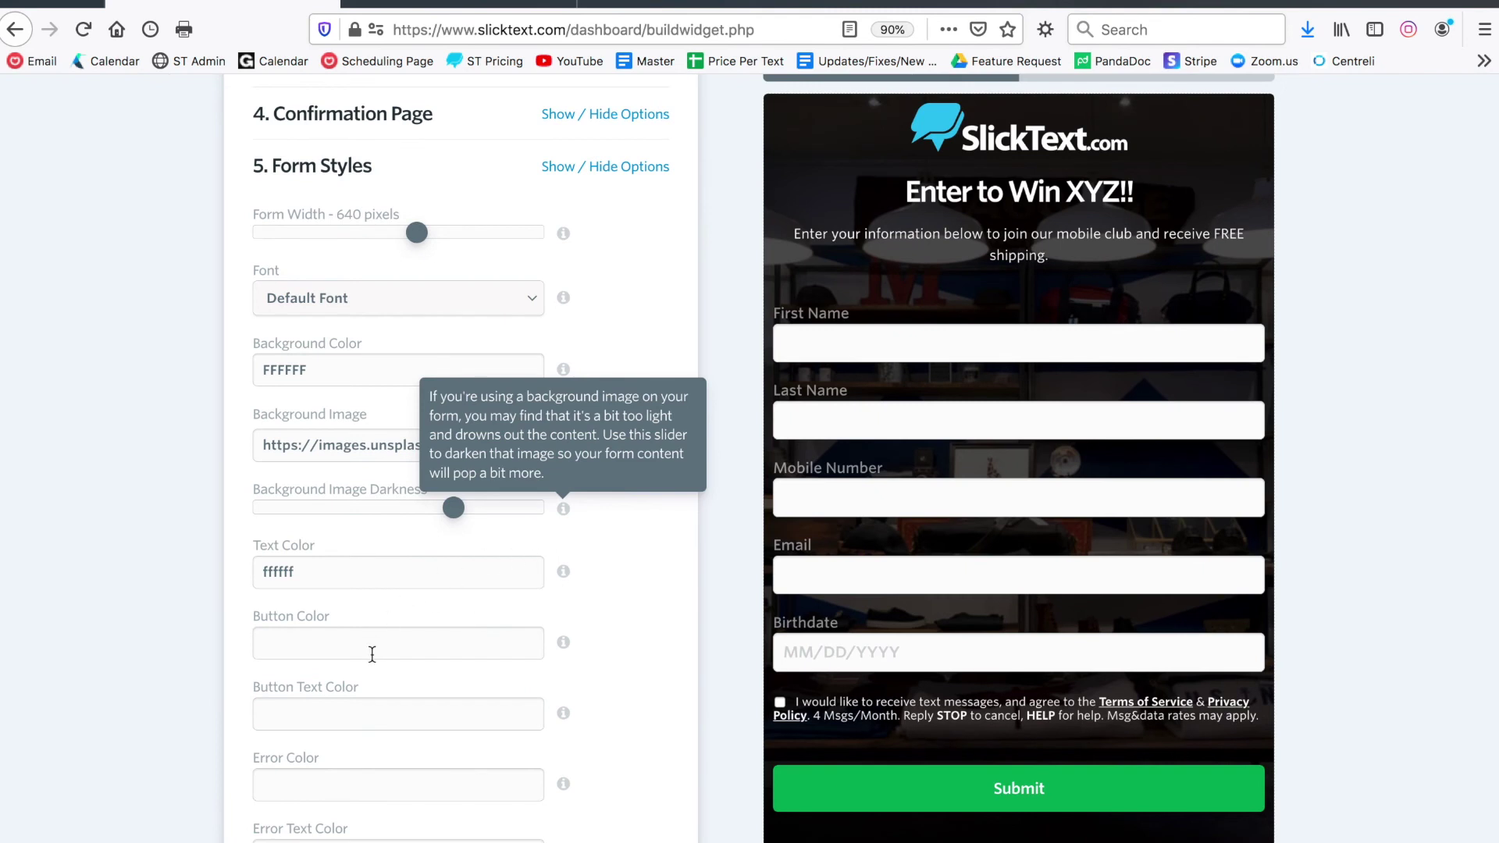
left_click(372, 652)
left_click_drag(430, 710, 422, 655)
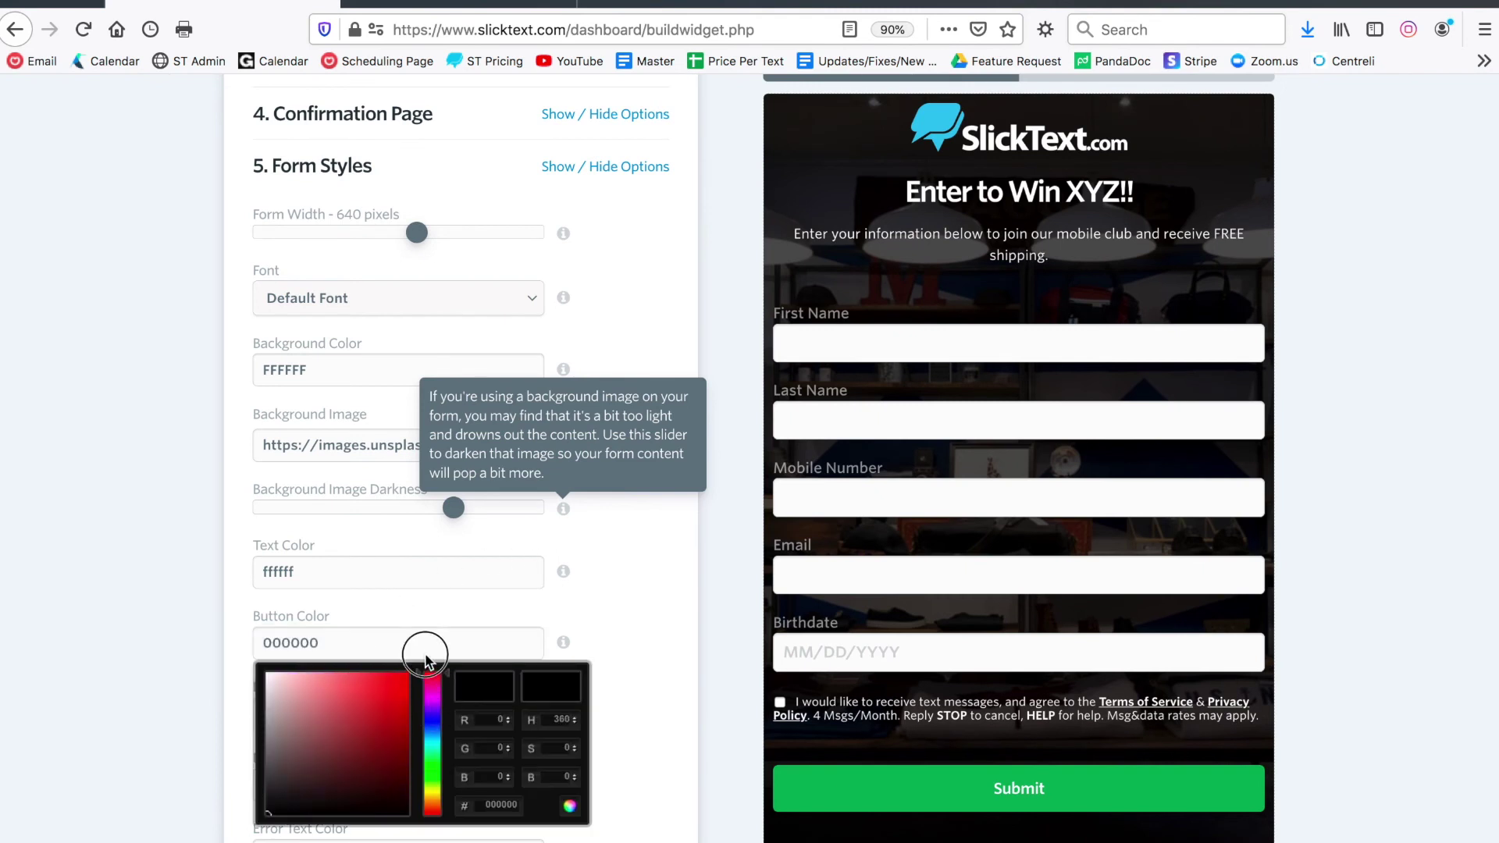
left_click(405, 678)
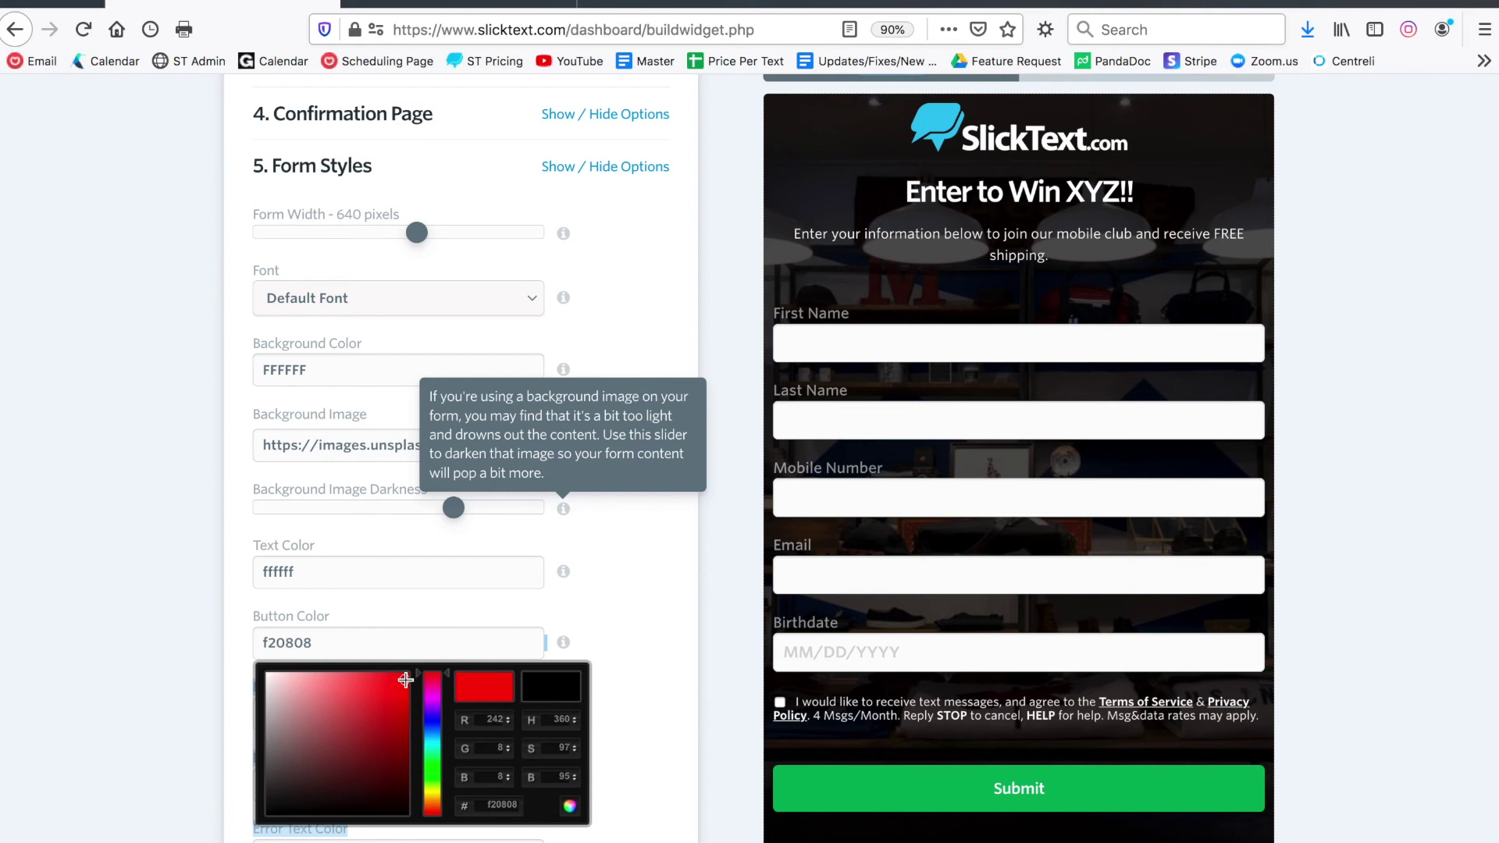
Check the styled form in the preview tab, then return to the form builder
left_click(398, 3)
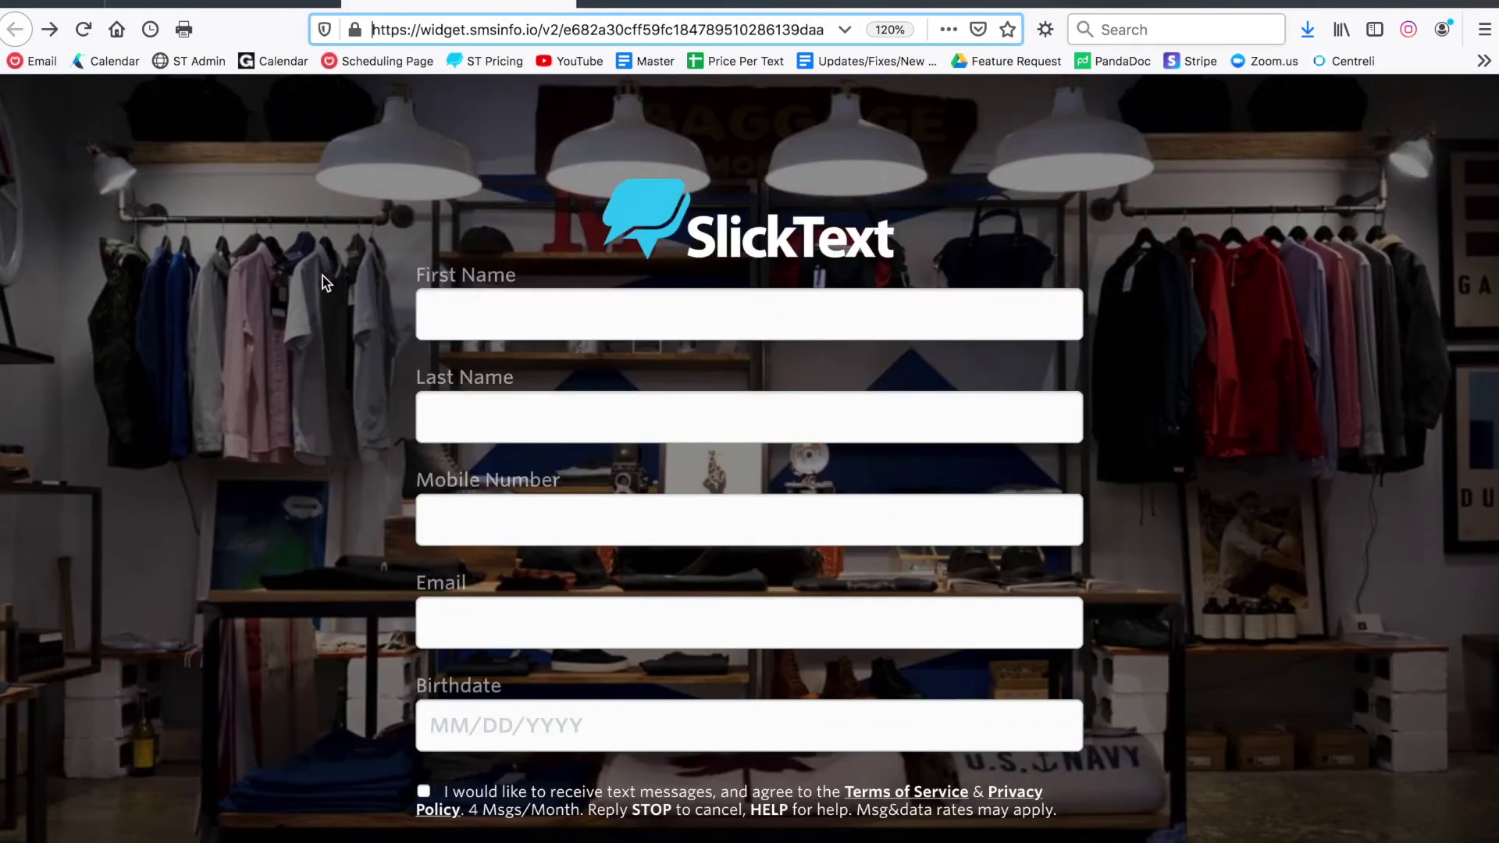
key("ctrl+w")
scroll(484, 453, "down", 4)
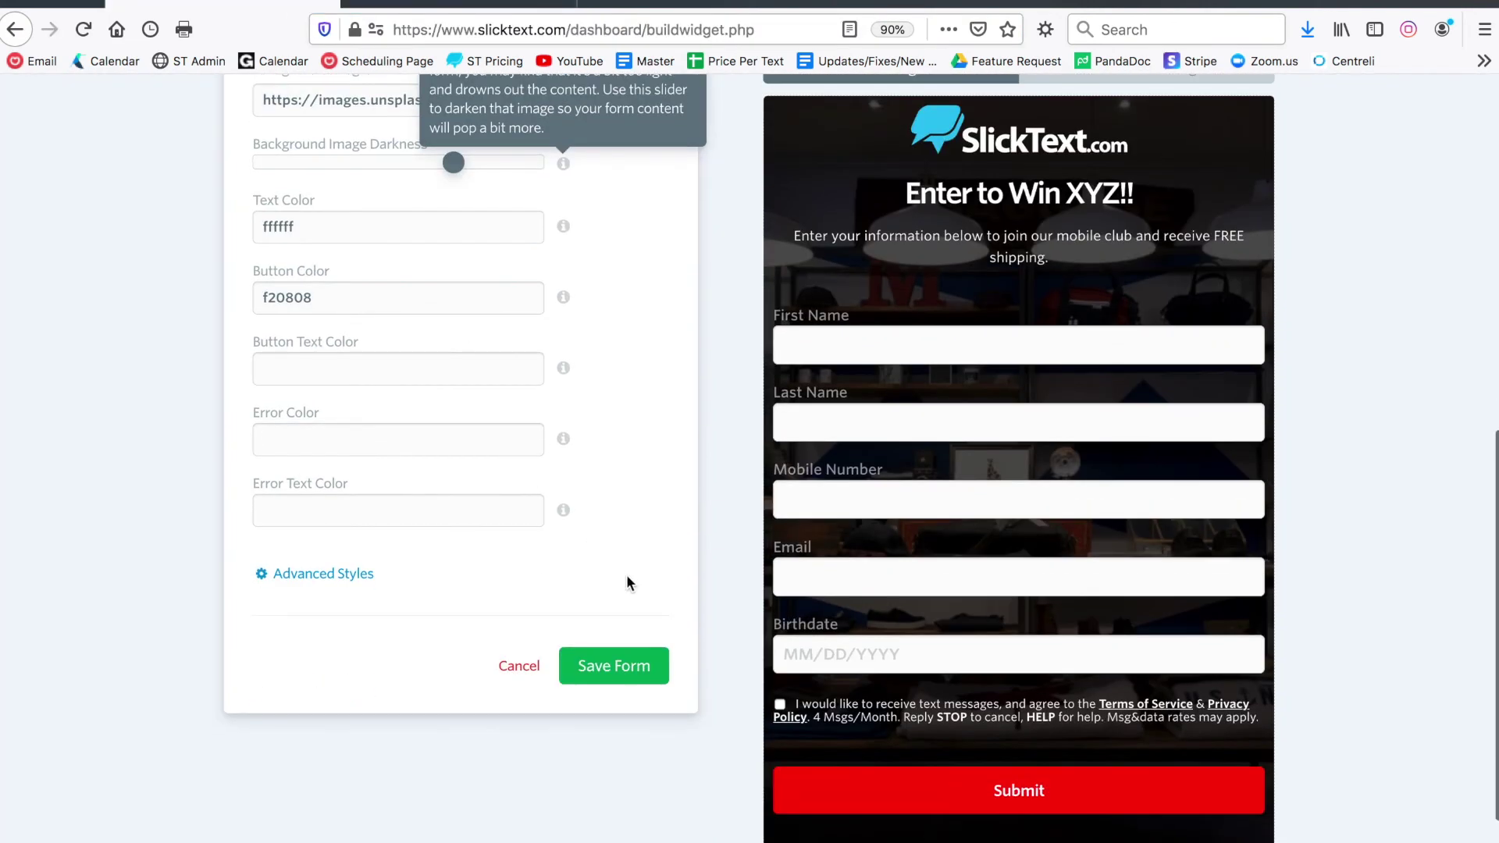
Save the finished form and select its new short link
left_click(346, 582)
left_click(612, 808)
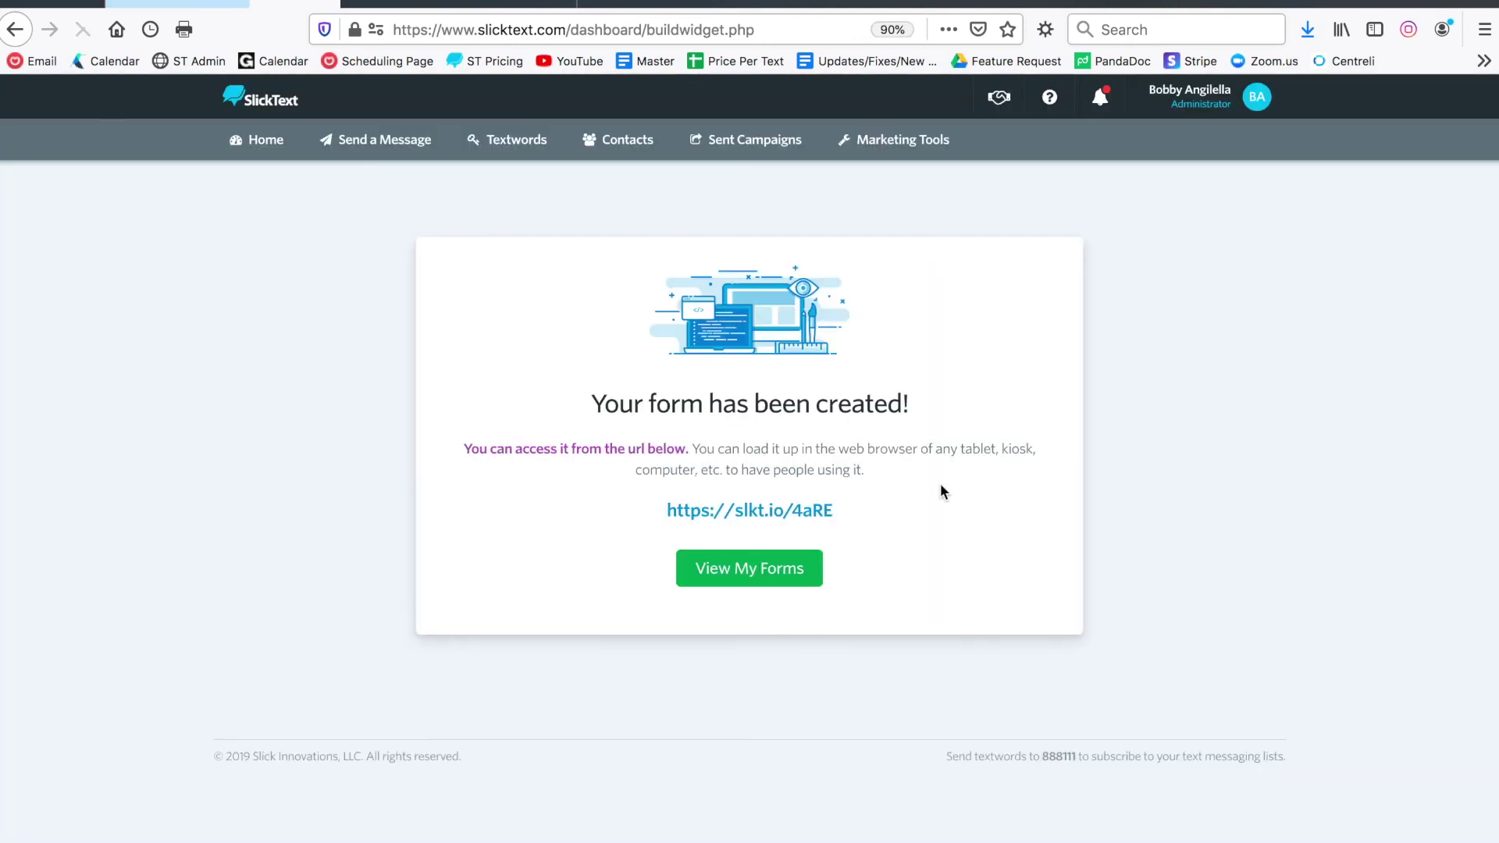
triple_click(826, 508)
left_click(642, 522)
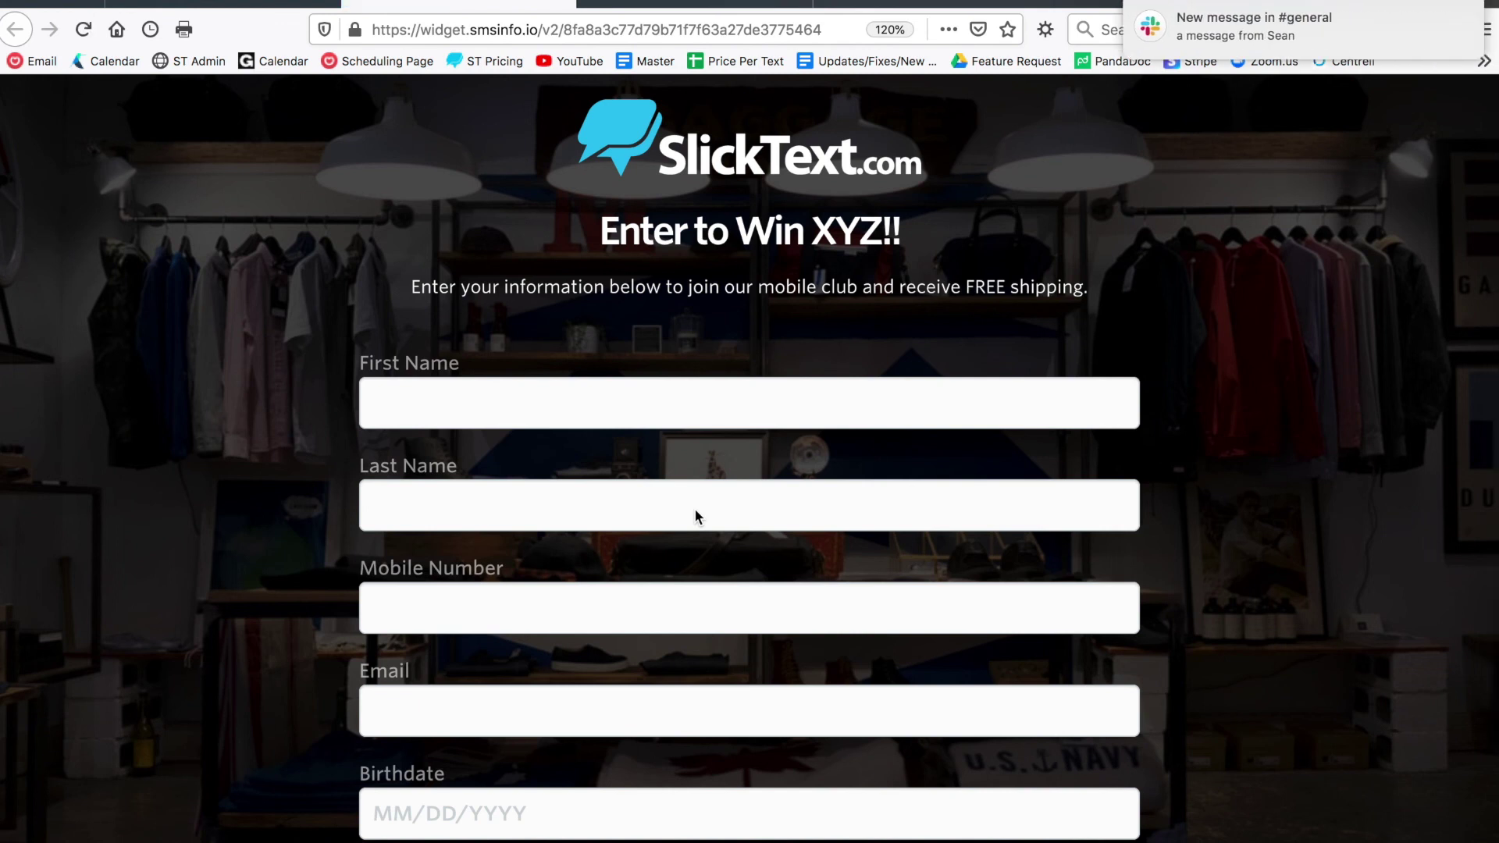
On the live form, enter a test name, mobile number, email address and birthdate
key("ctrl+0")
left_click(712, 355)
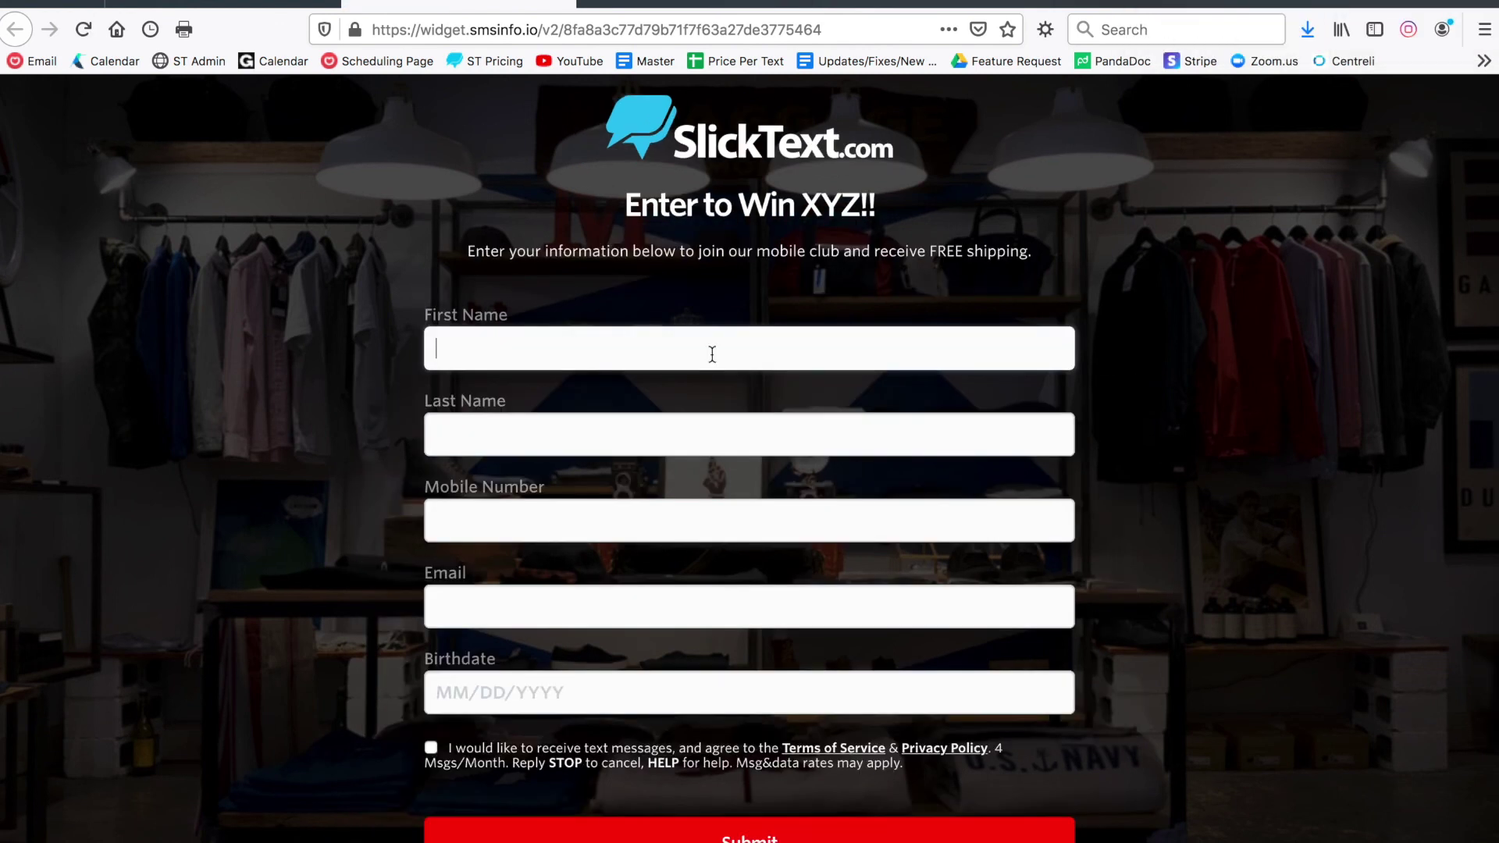
type("Bobby")
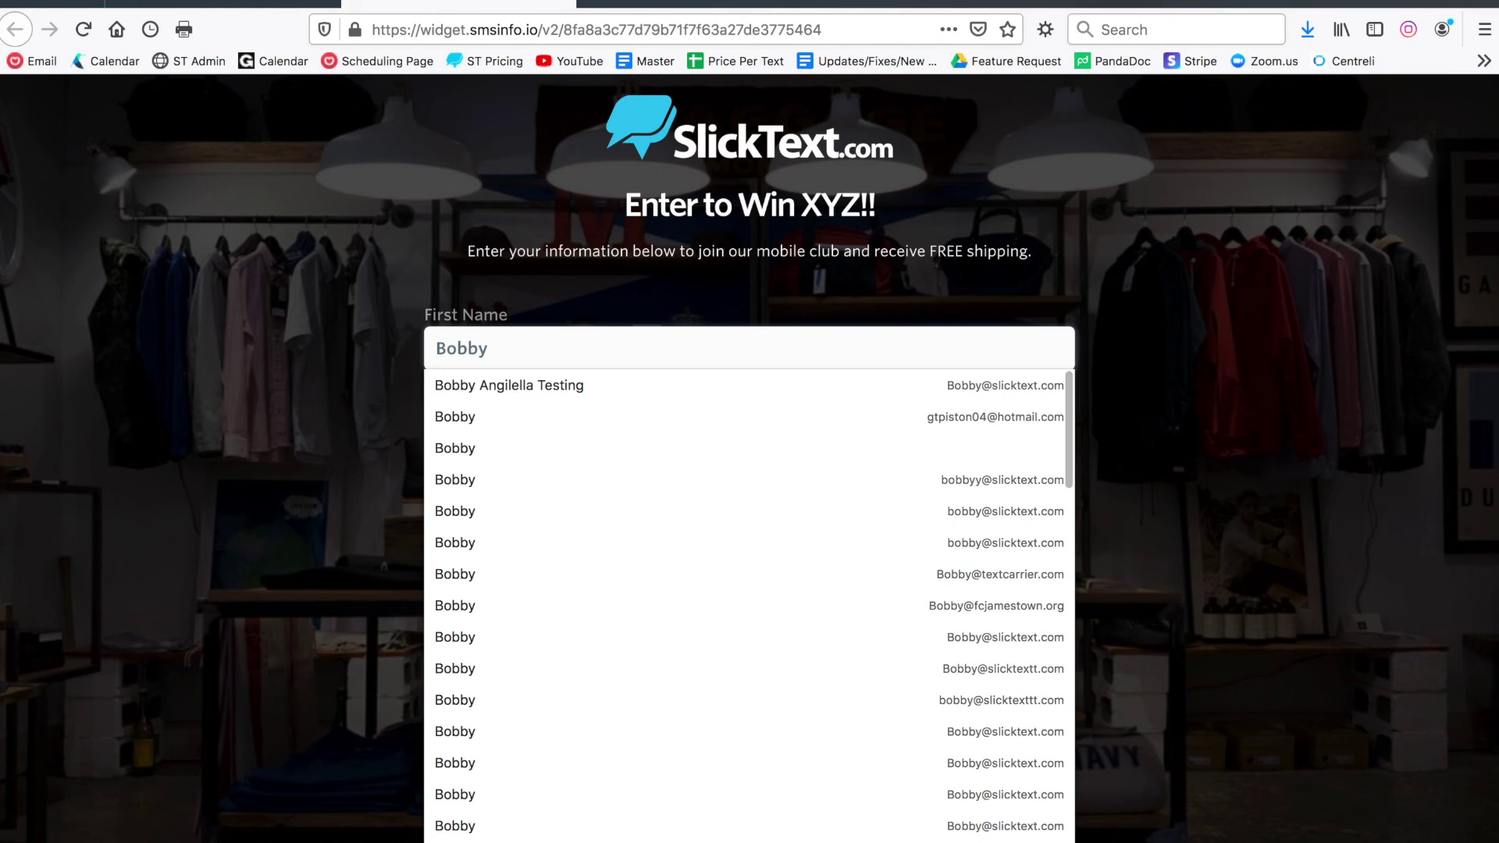
left_click(589, 417)
key("Tab")
key("Tab")
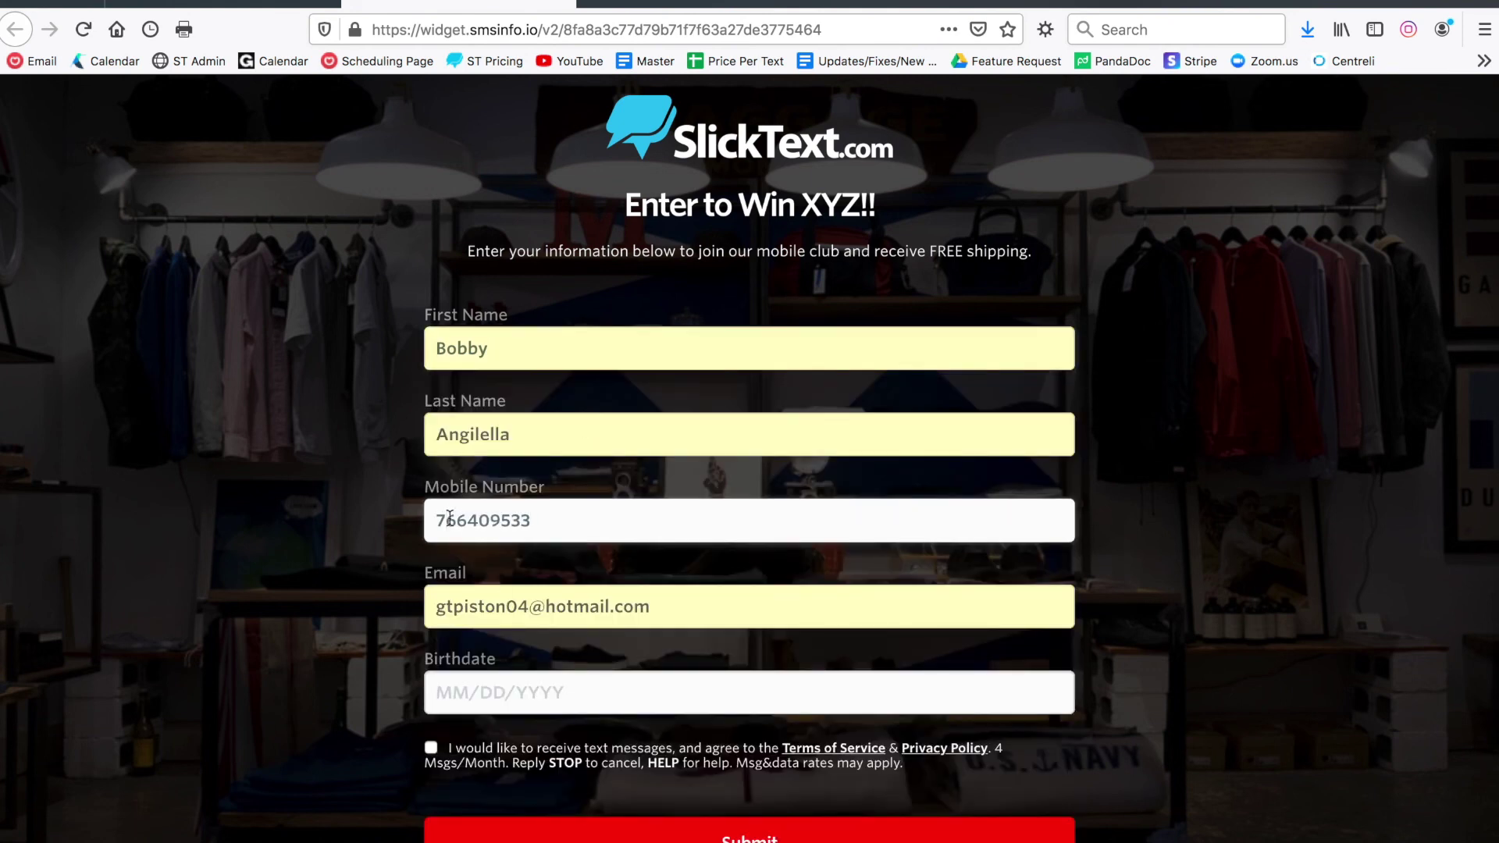
key("Tab")
key("Tab")
type("05/23/2000")
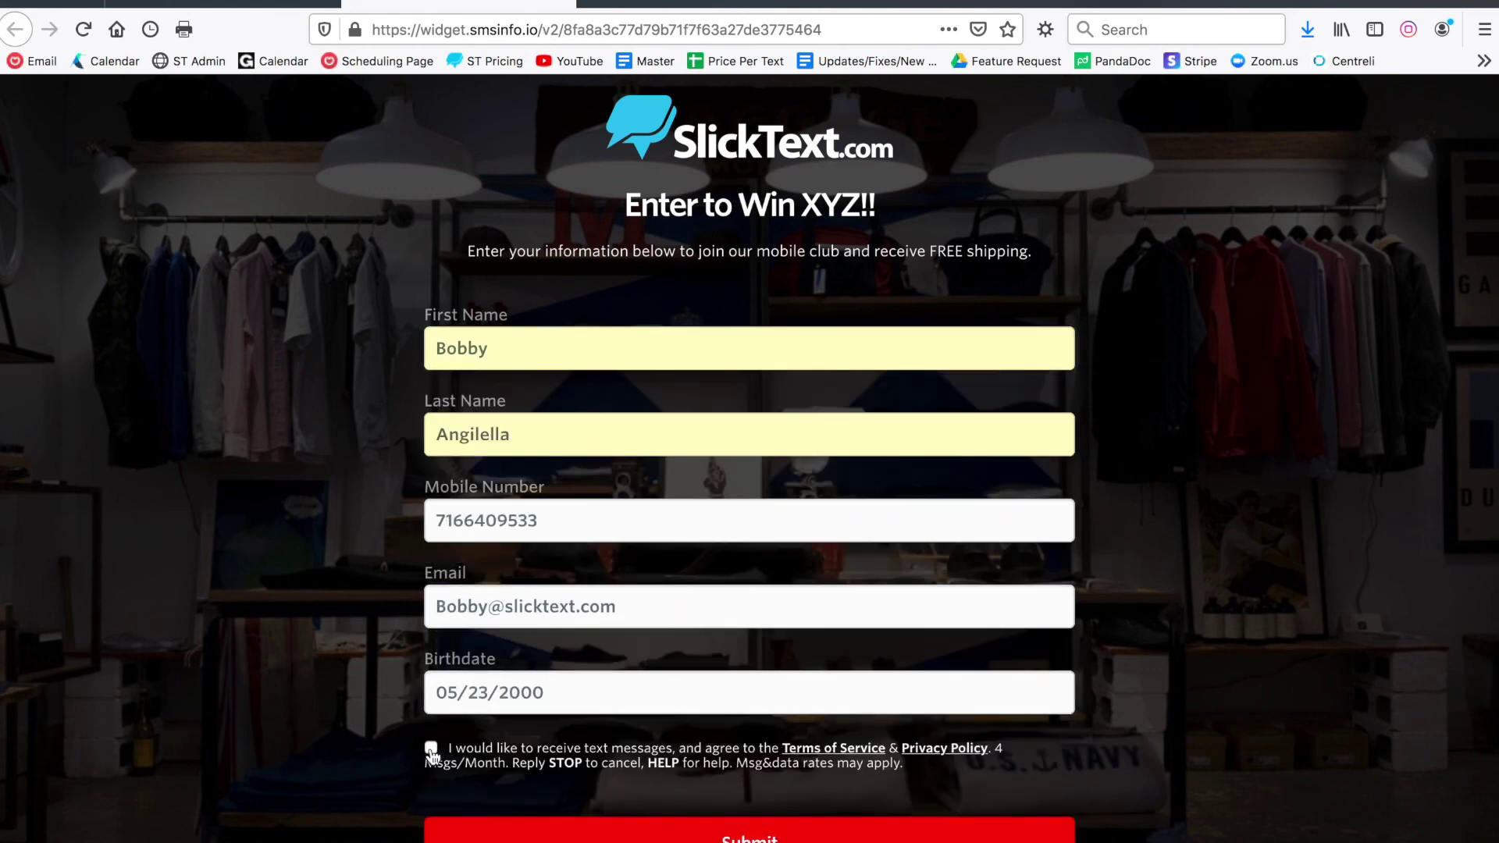